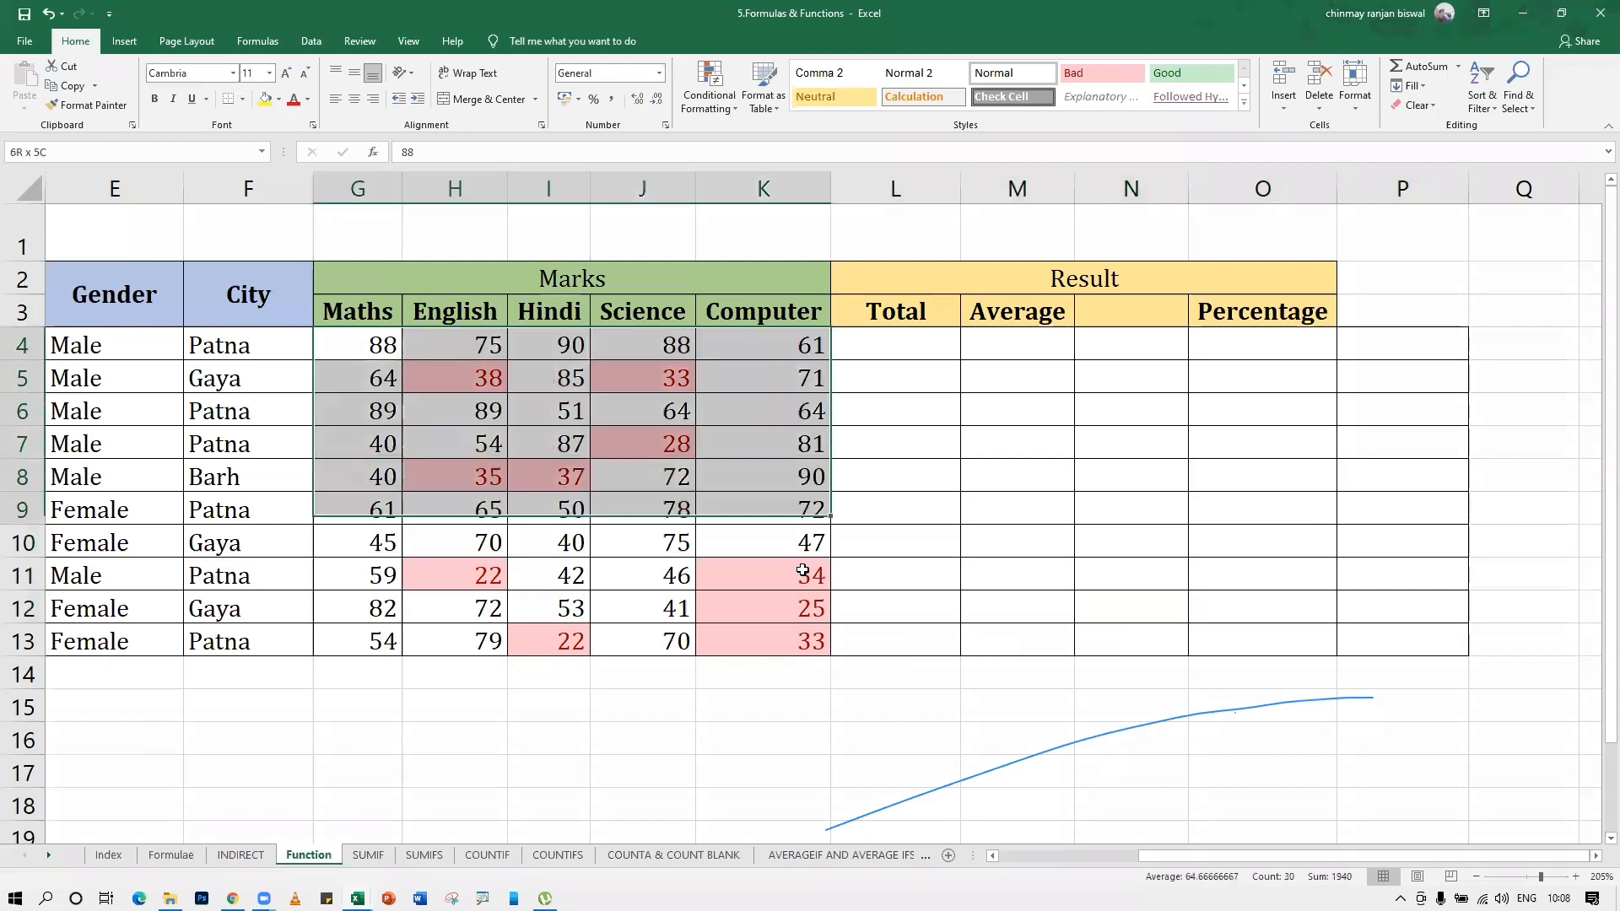
Clear the conditional formatting rules from the marks range G4:K13
click(709, 93)
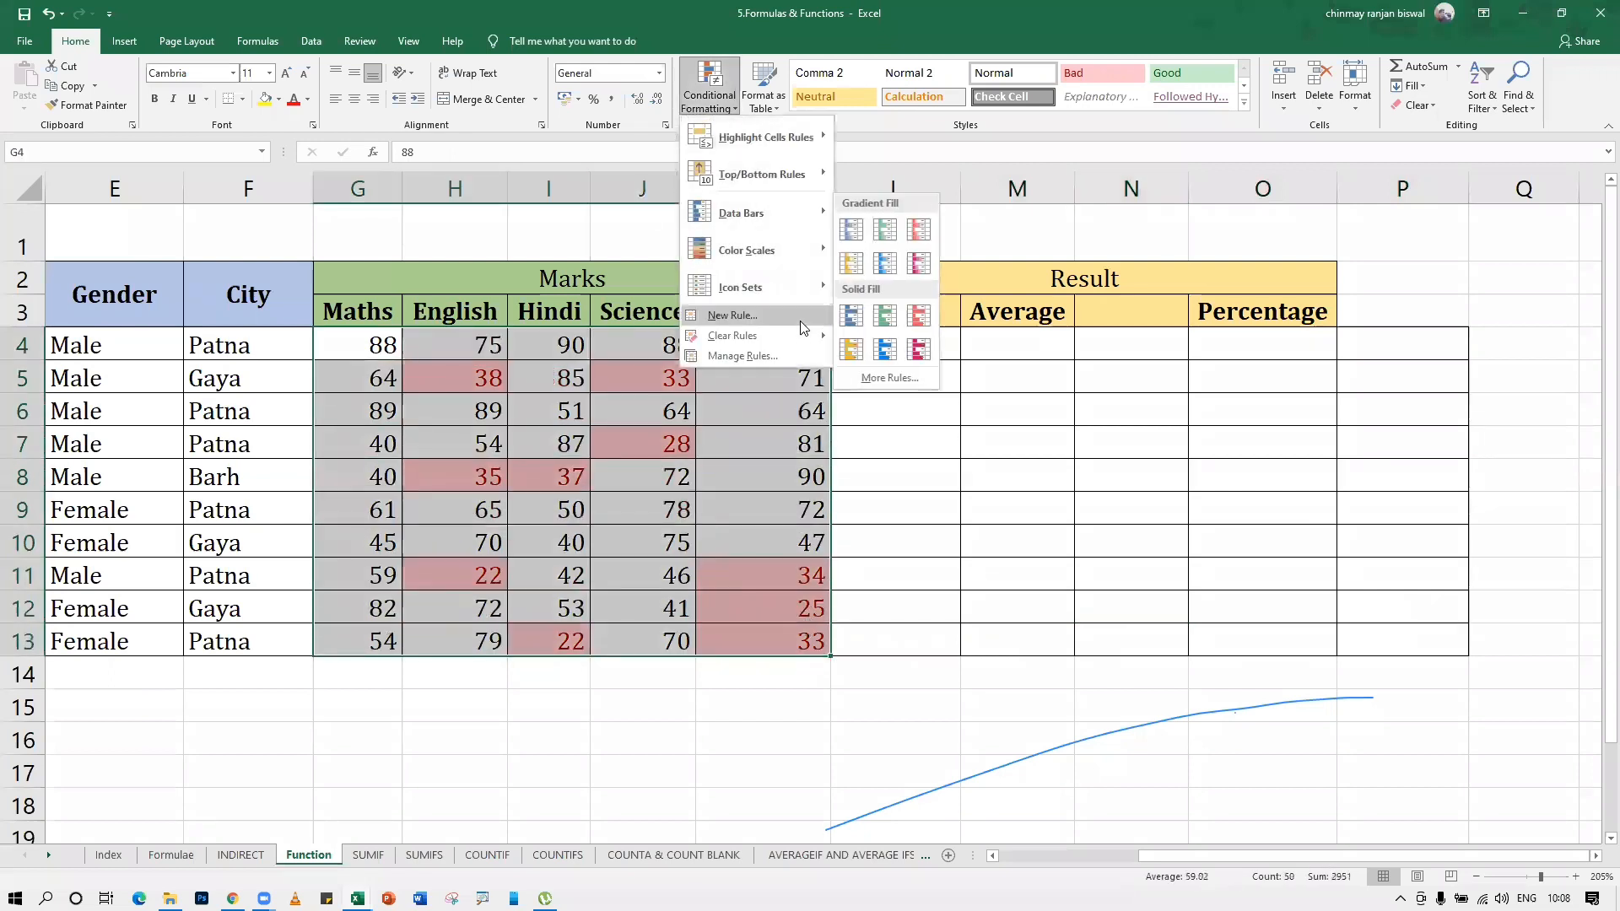
mouse_move(823, 336)
click(911, 341)
click(989, 504)
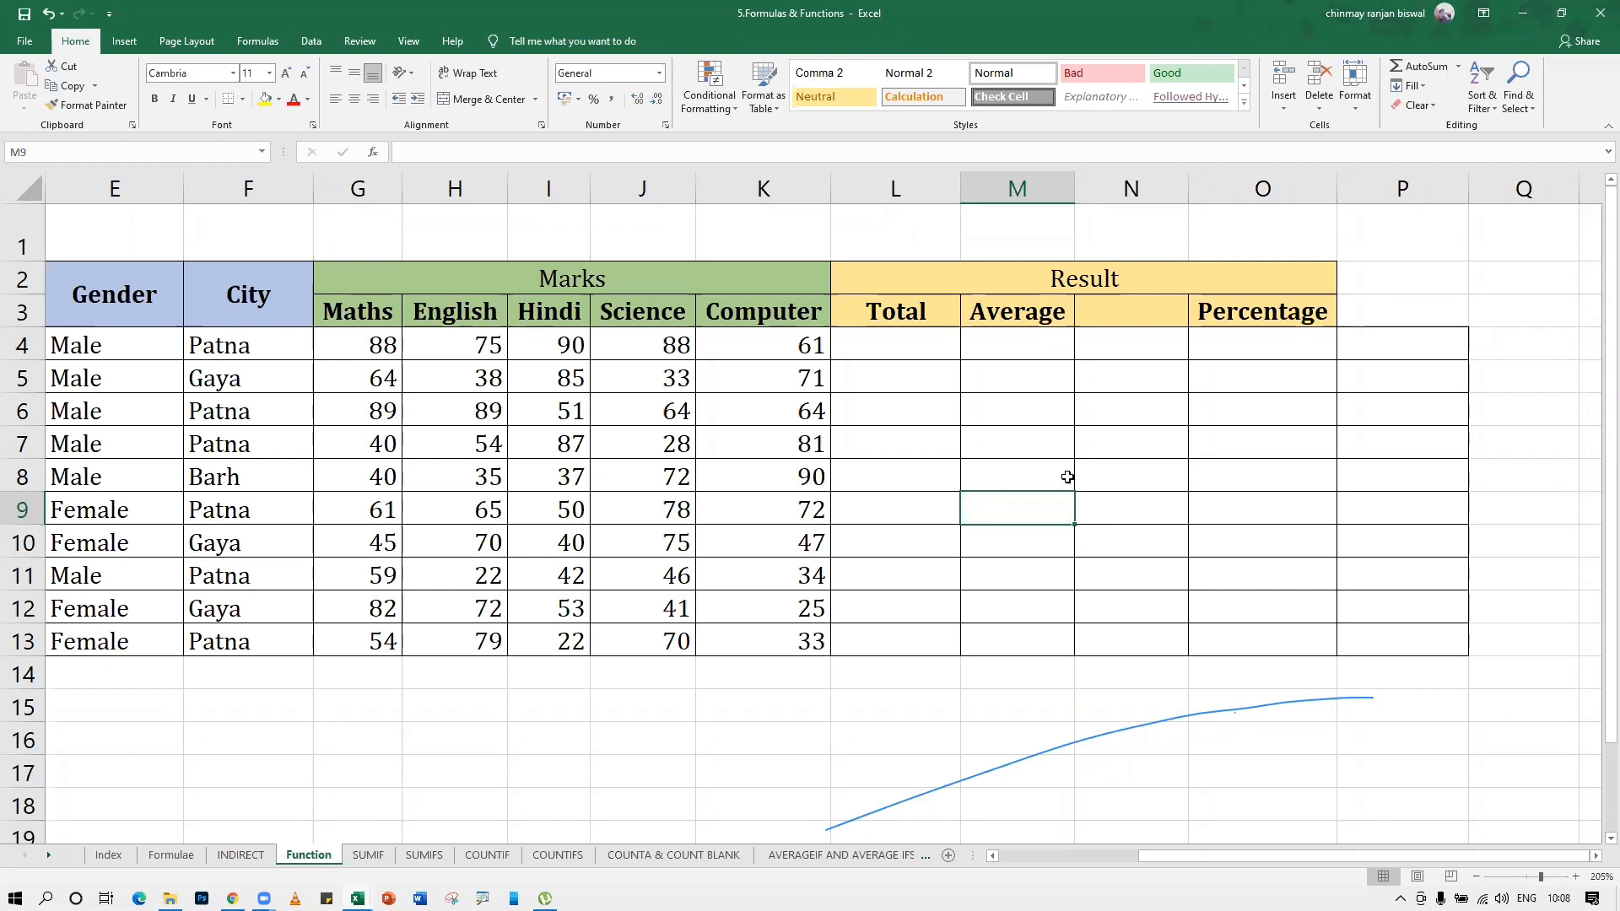
Delete all marks in the range G4:K13, from Maths to Computer
click(396, 356)
drag(399, 359, 793, 658)
key(Delete)
Enter the test marks 102, 200, 300 and 600 in Maths cells G4 to G7
click(381, 344)
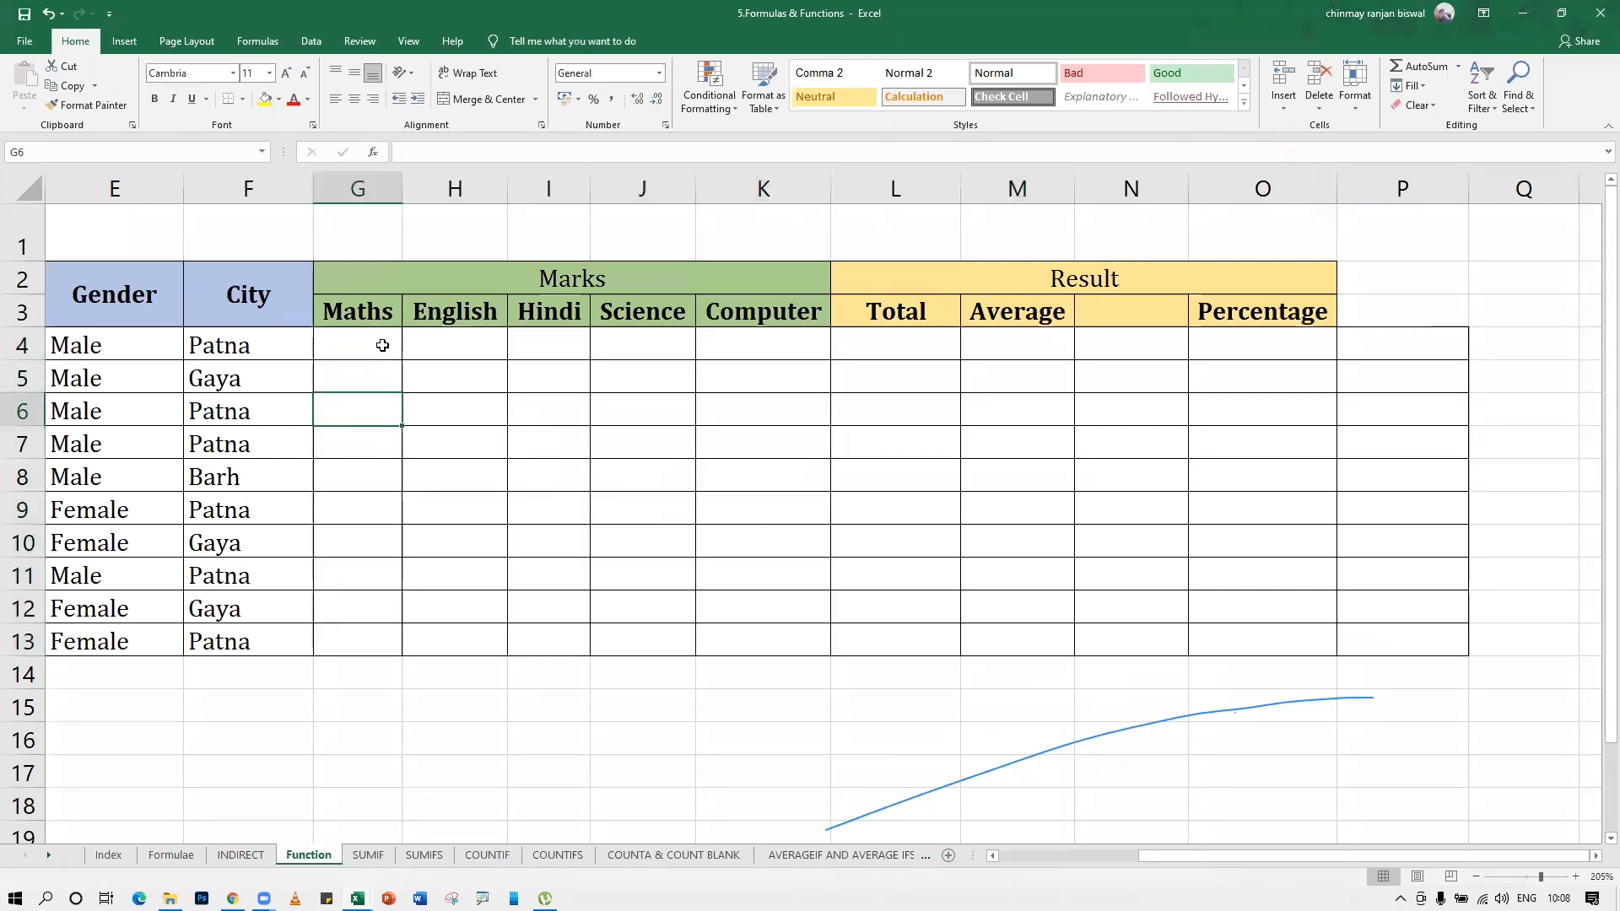
text(102)
key(Return)
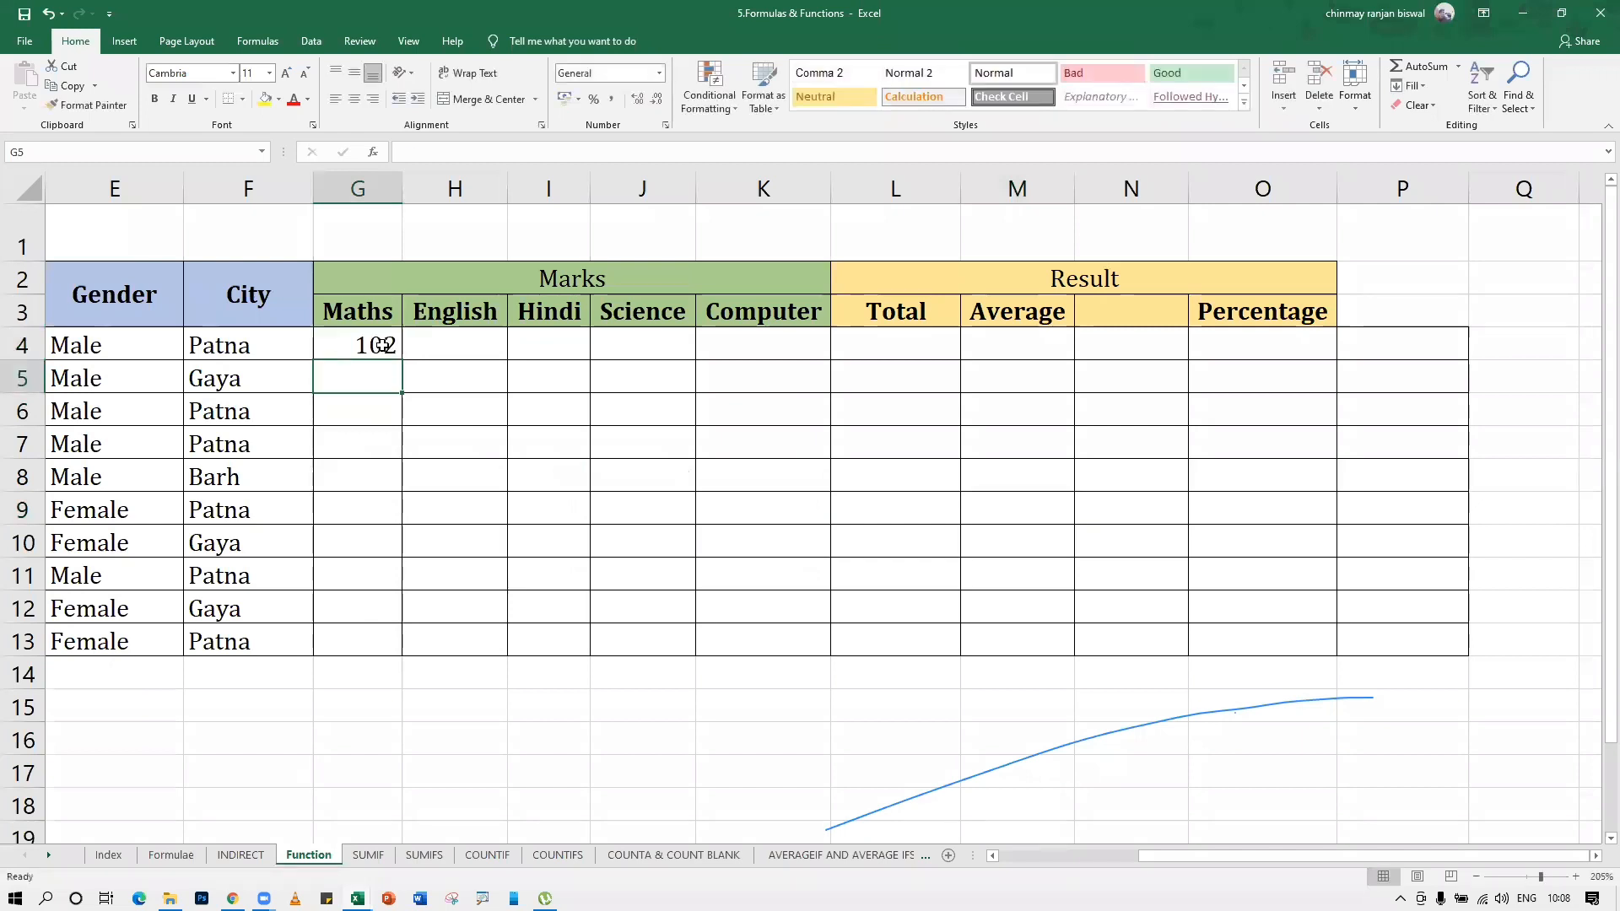
text(200)
key(Return)
text(300)
key(Return)
text(600)
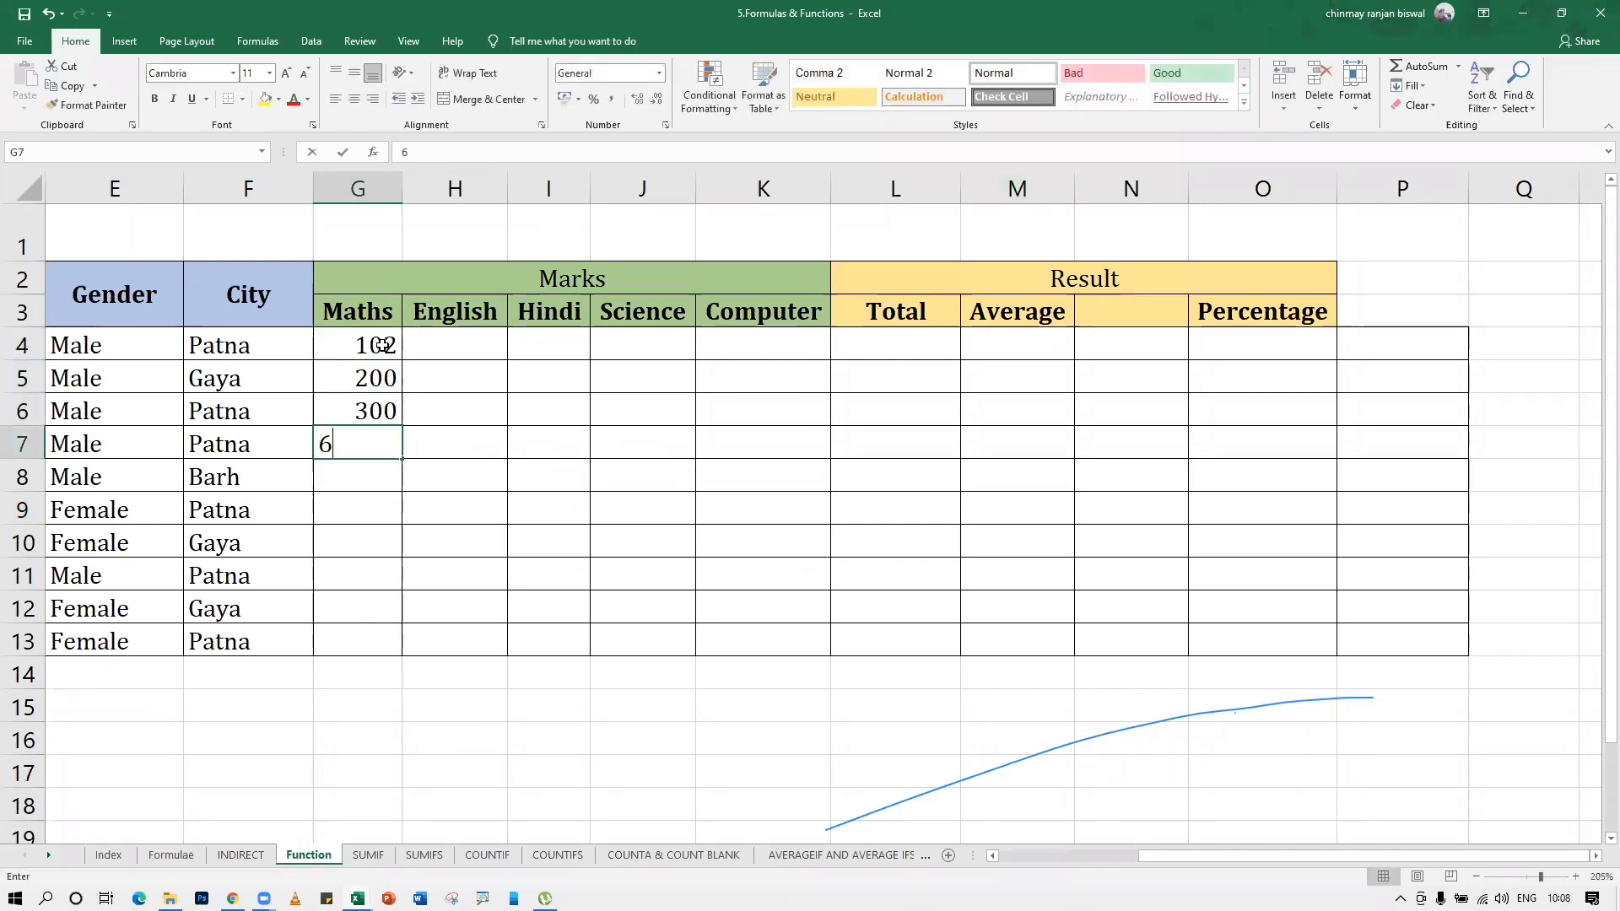
key(Return)
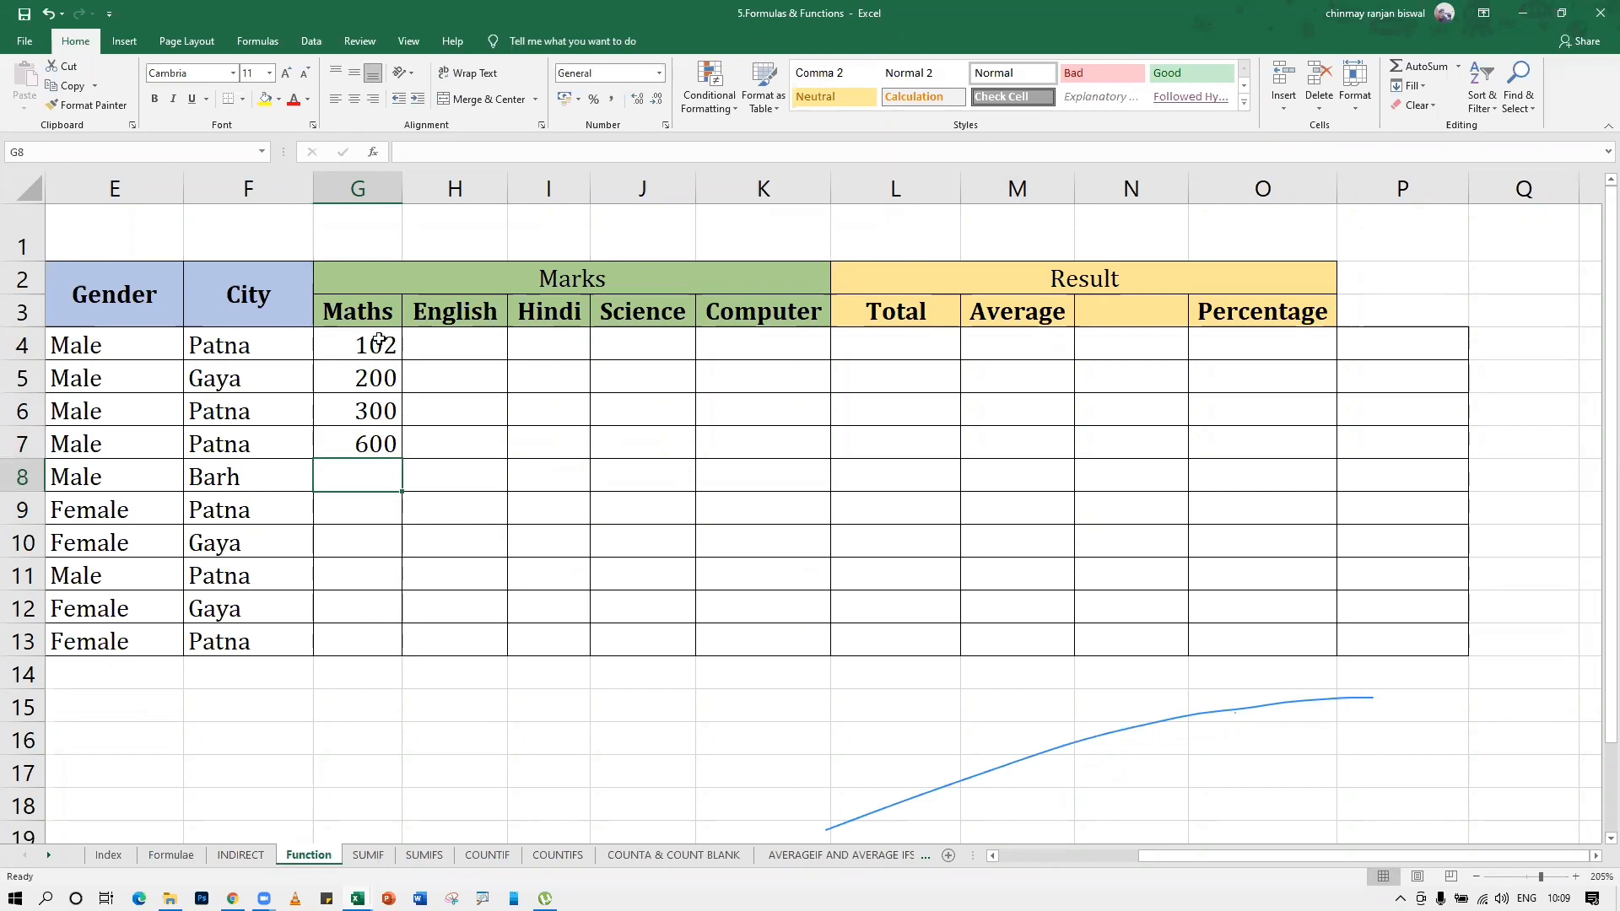
drag(380, 344, 787, 627)
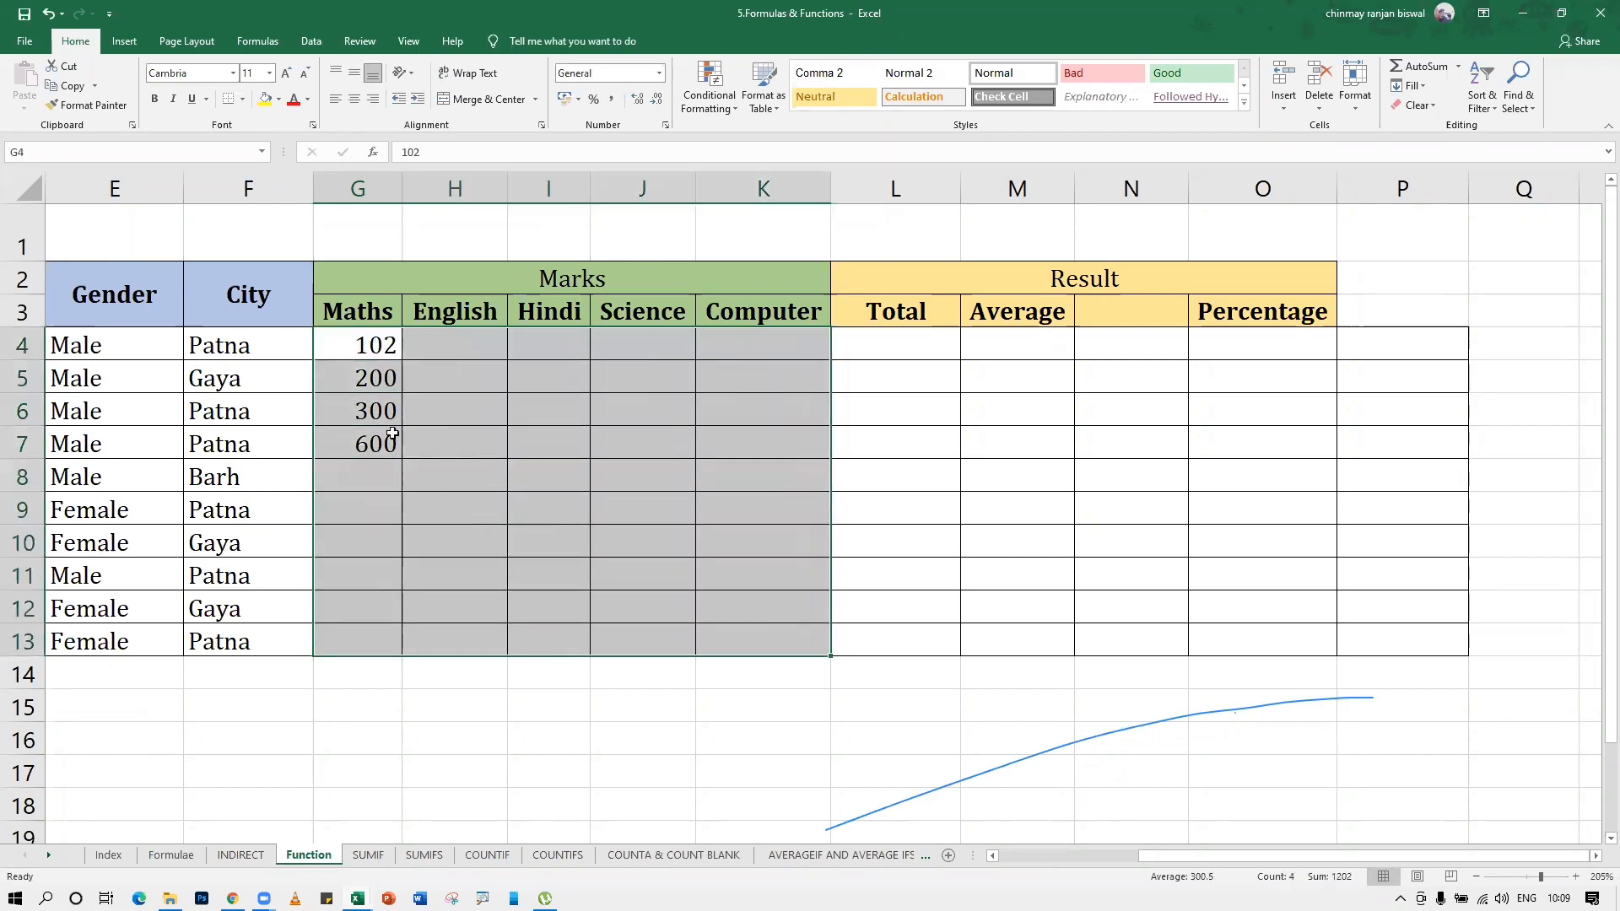
drag(331, 337, 777, 647)
click(733, 692)
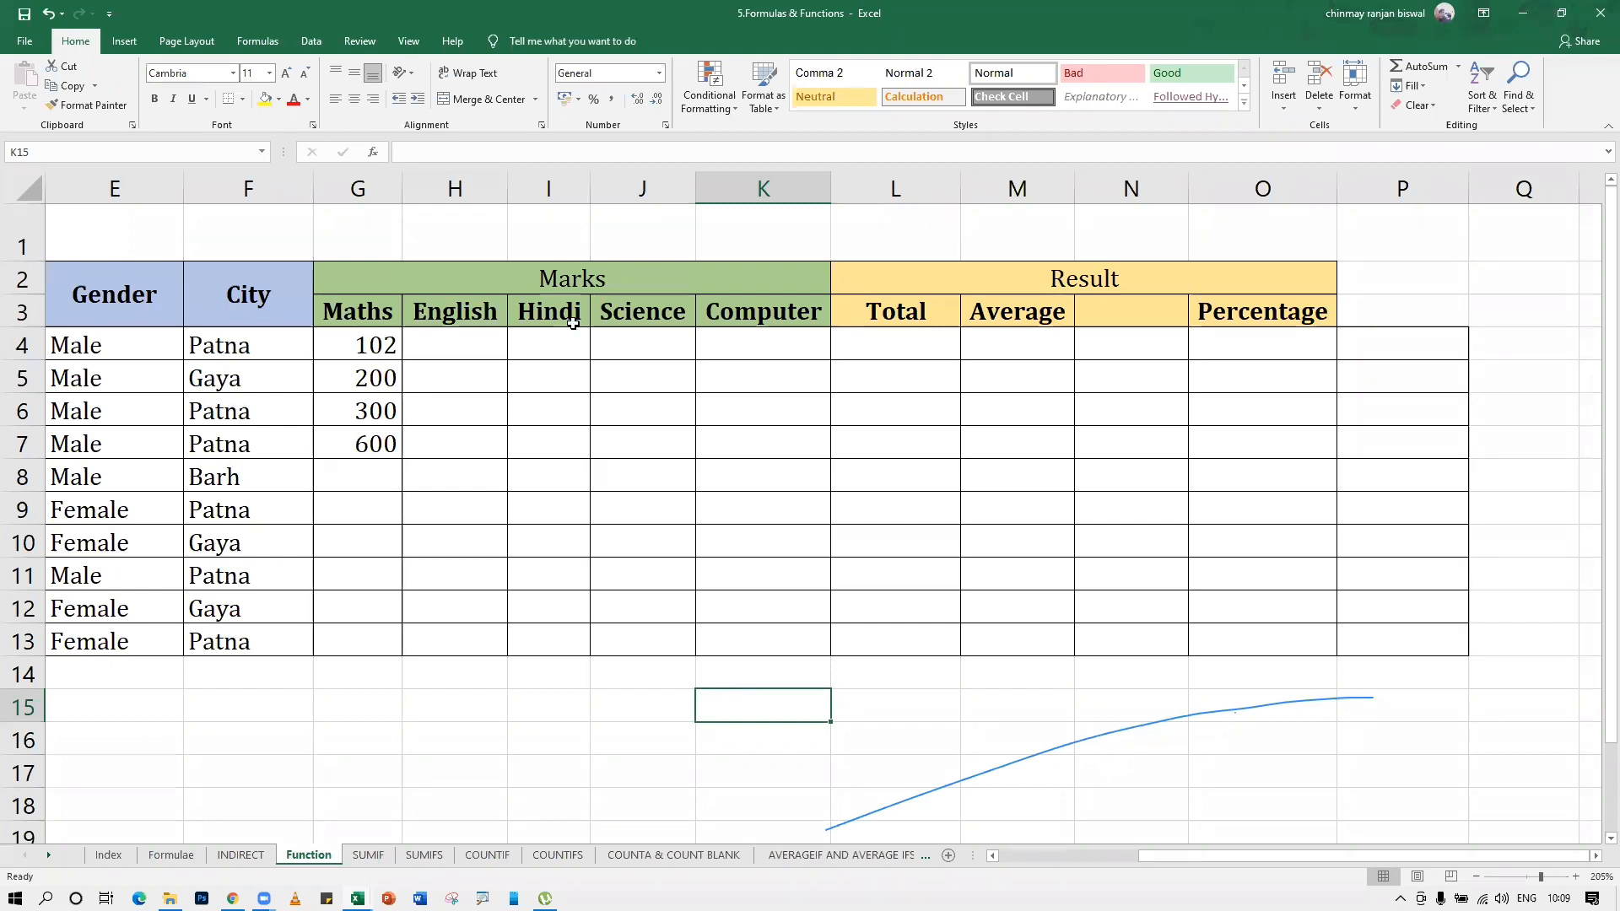
click(382, 355)
click(378, 376)
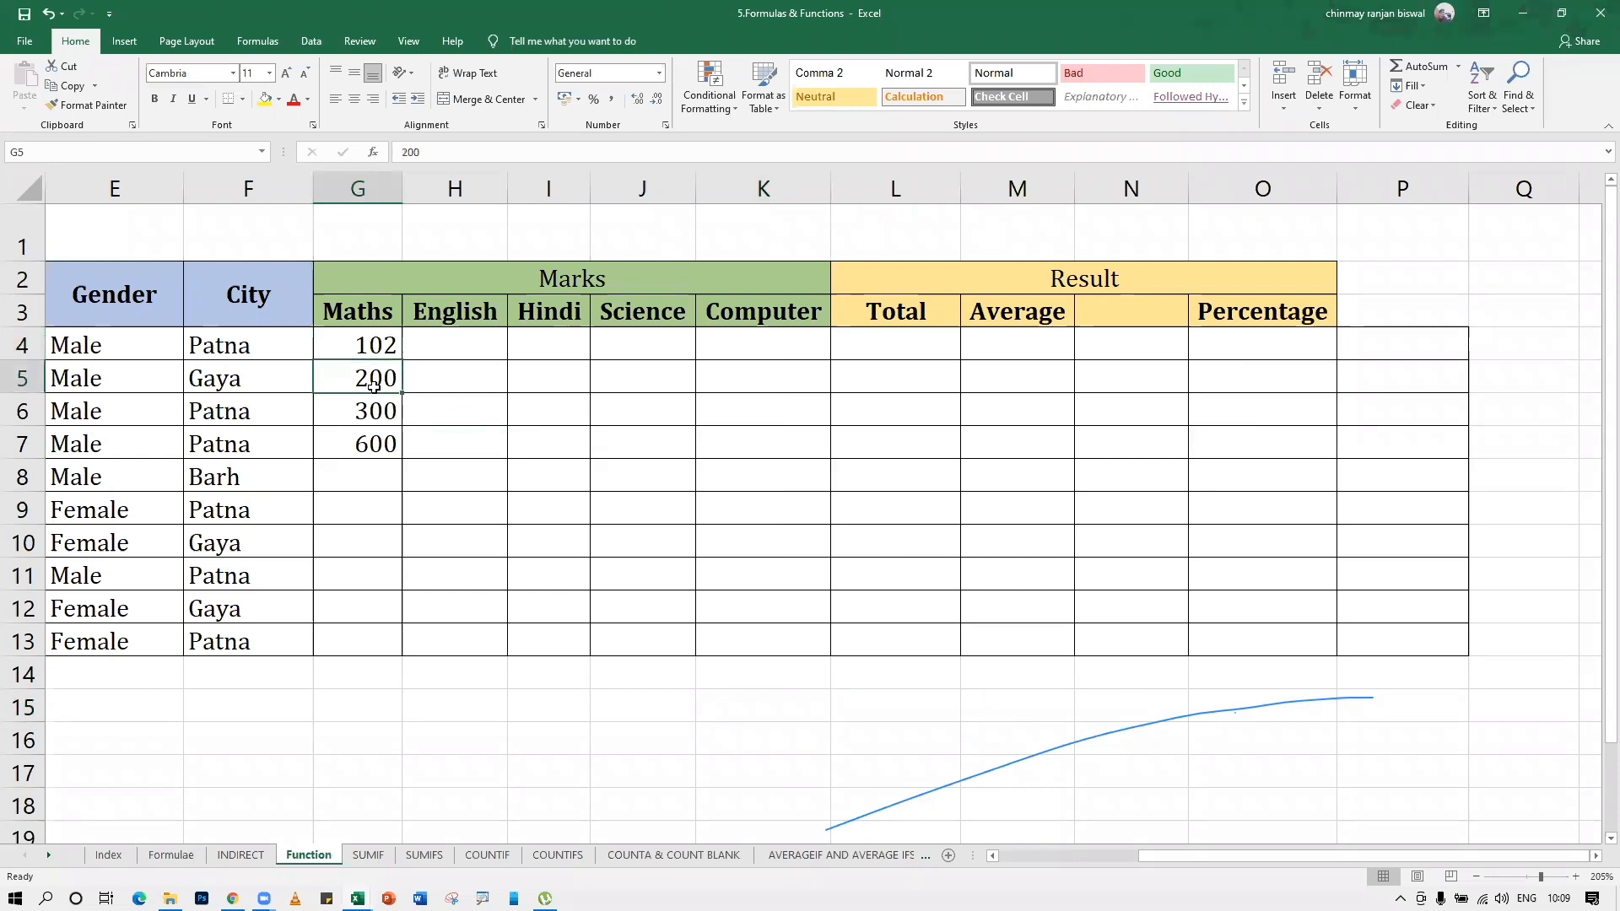
click(372, 441)
drag(358, 313, 767, 684)
click(768, 696)
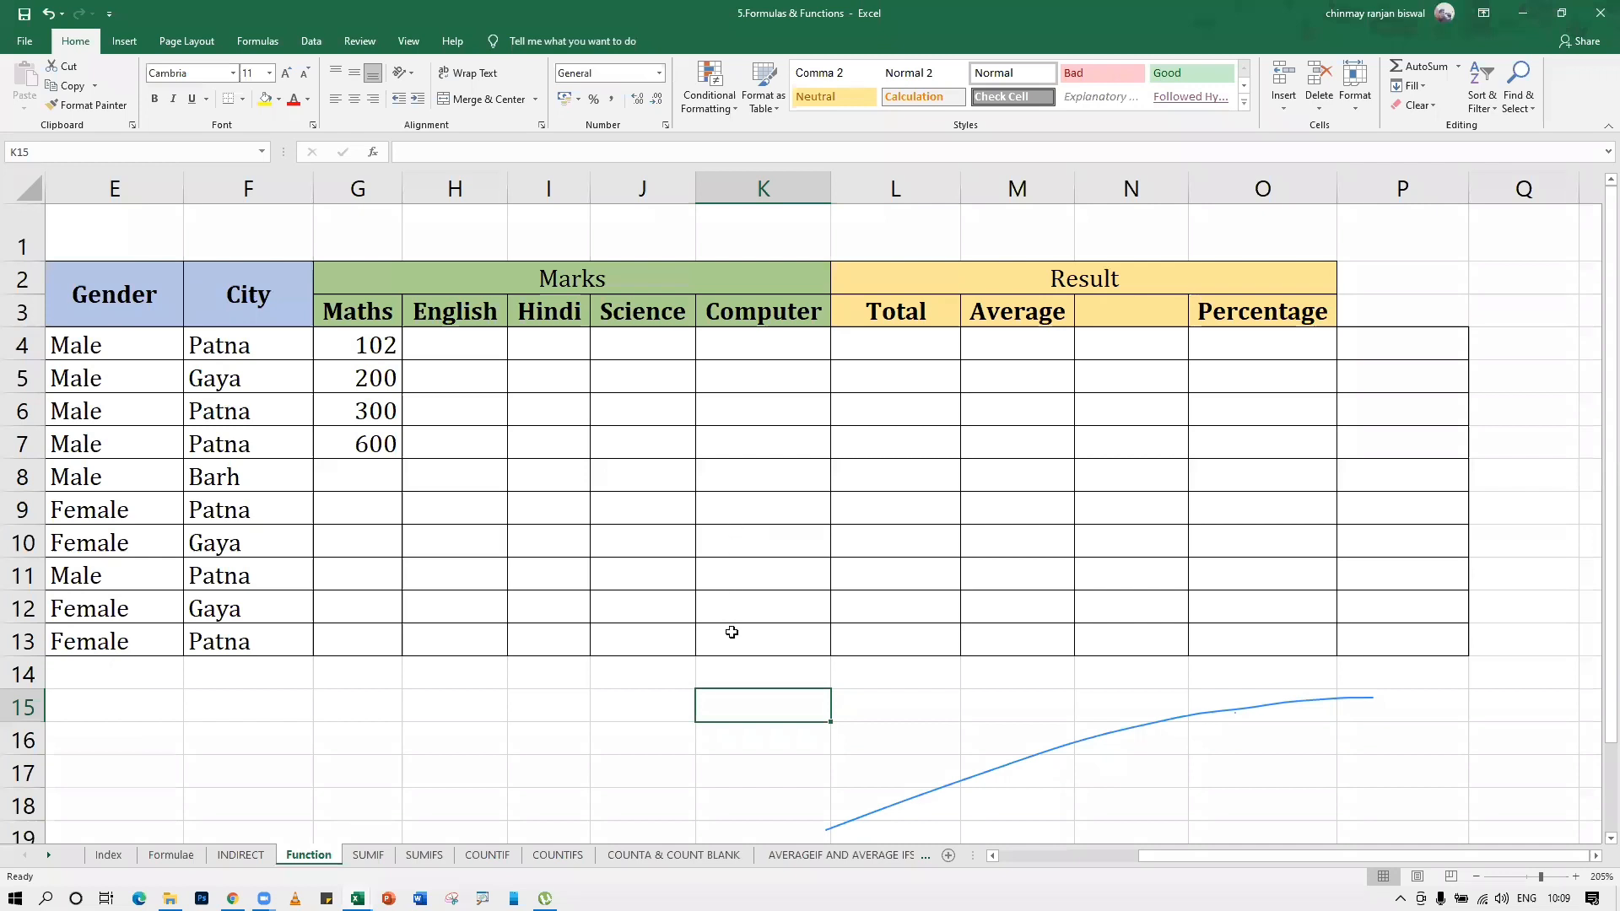
click(757, 666)
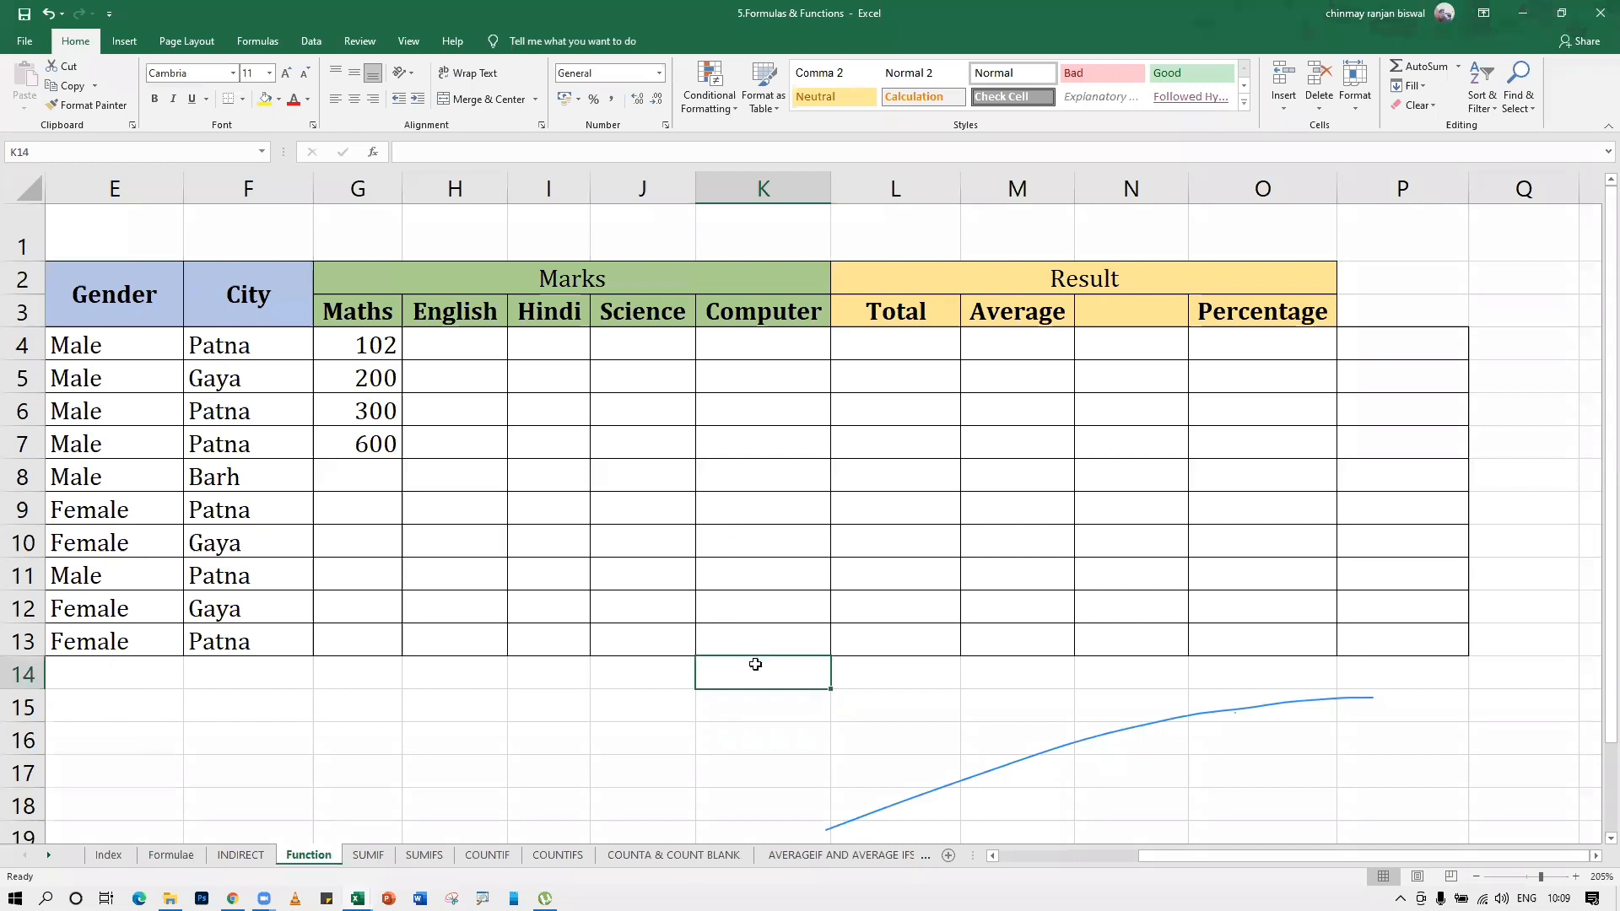
click(1163, 443)
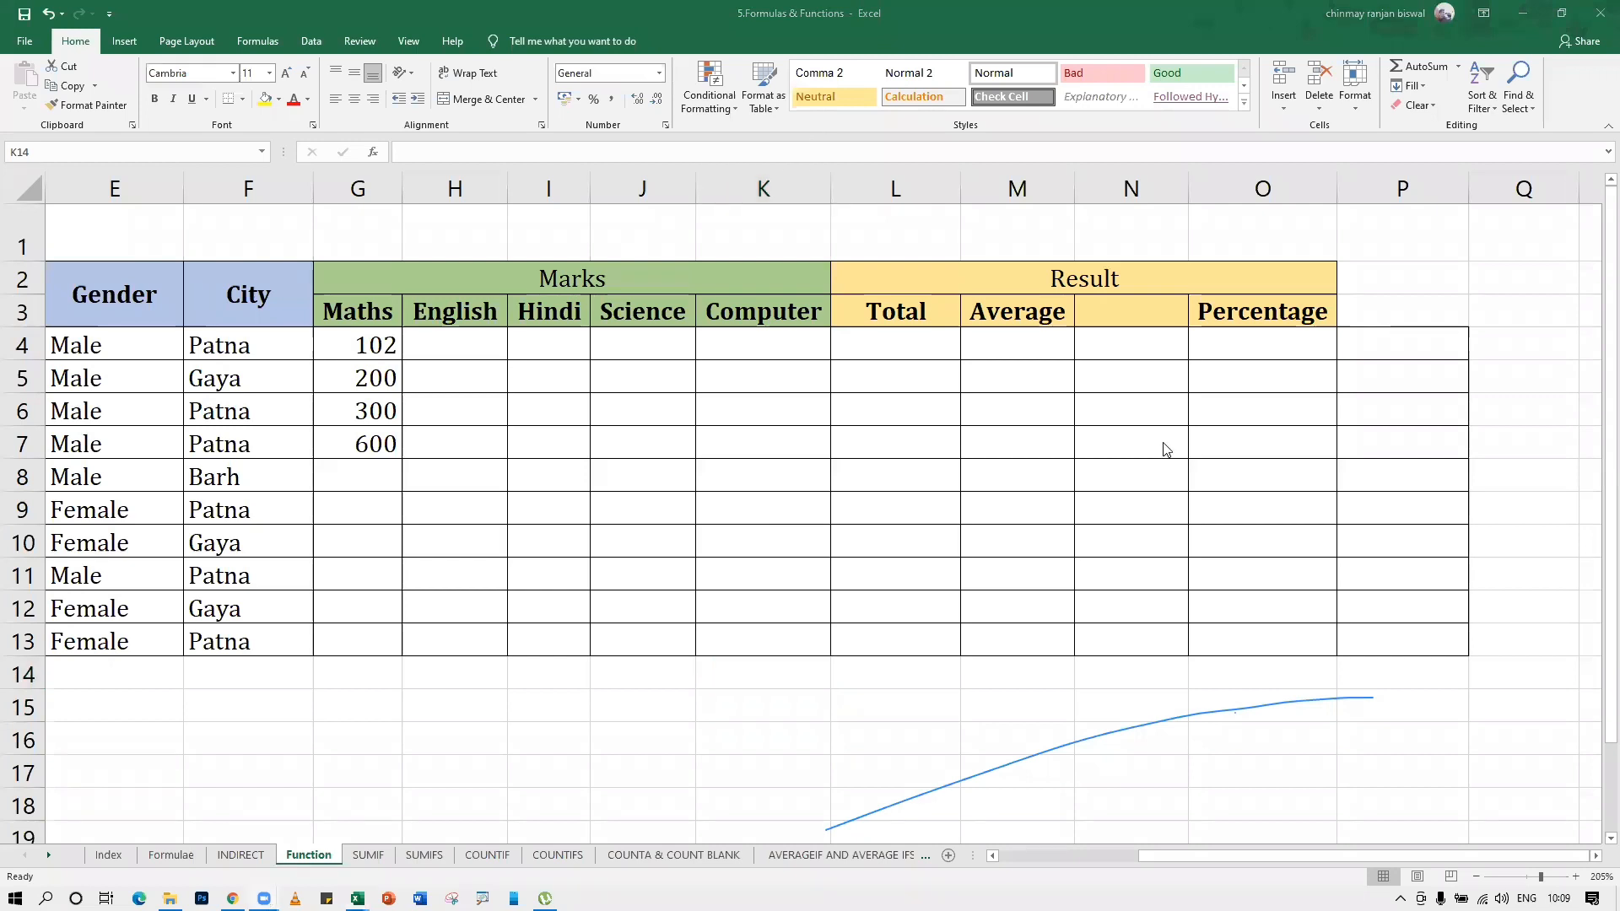
click(441, 459)
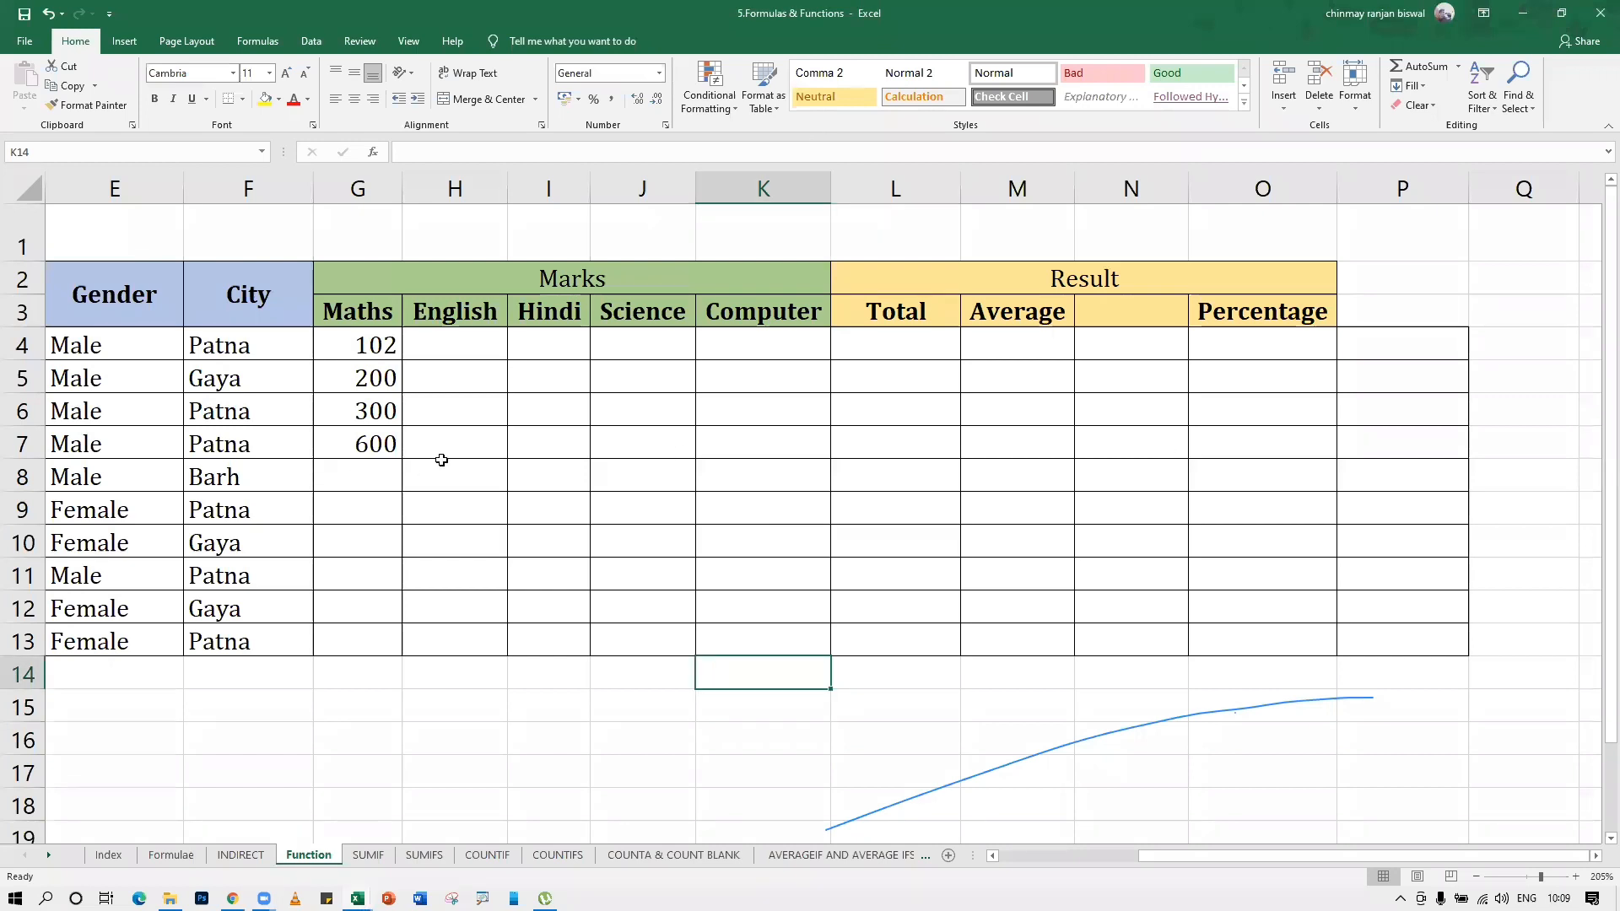
Clear the Maths marks in G4:G7 and enter 500 in G4 and 600 in G5
drag(379, 348, 380, 440)
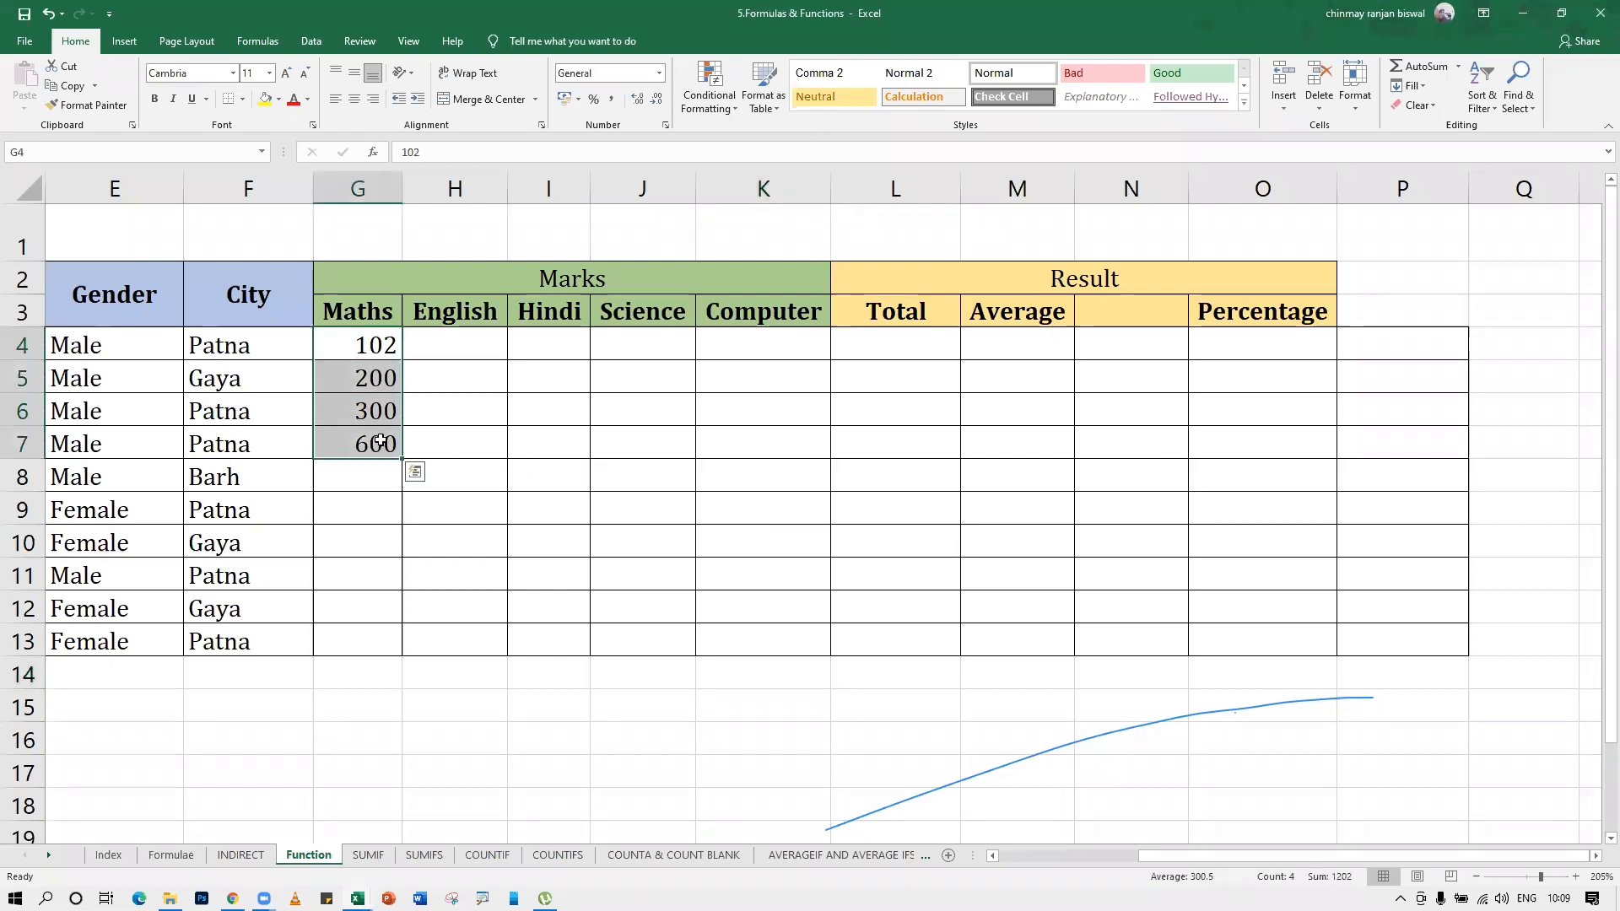
key(Delete)
text(500)
key(Return)
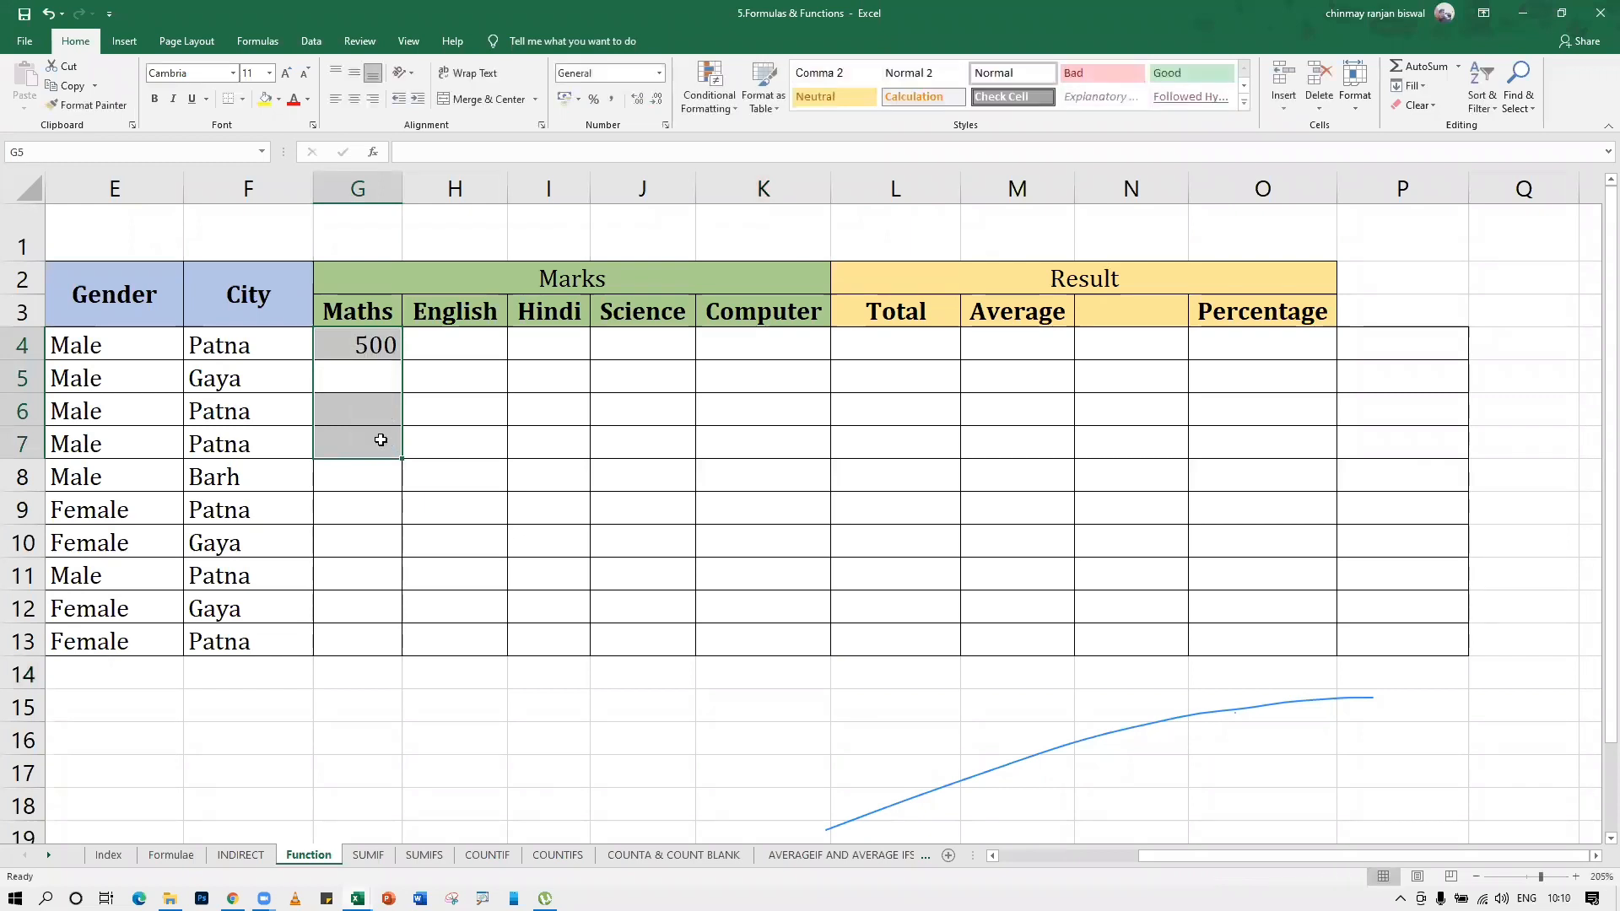
text(600)
key(Return)
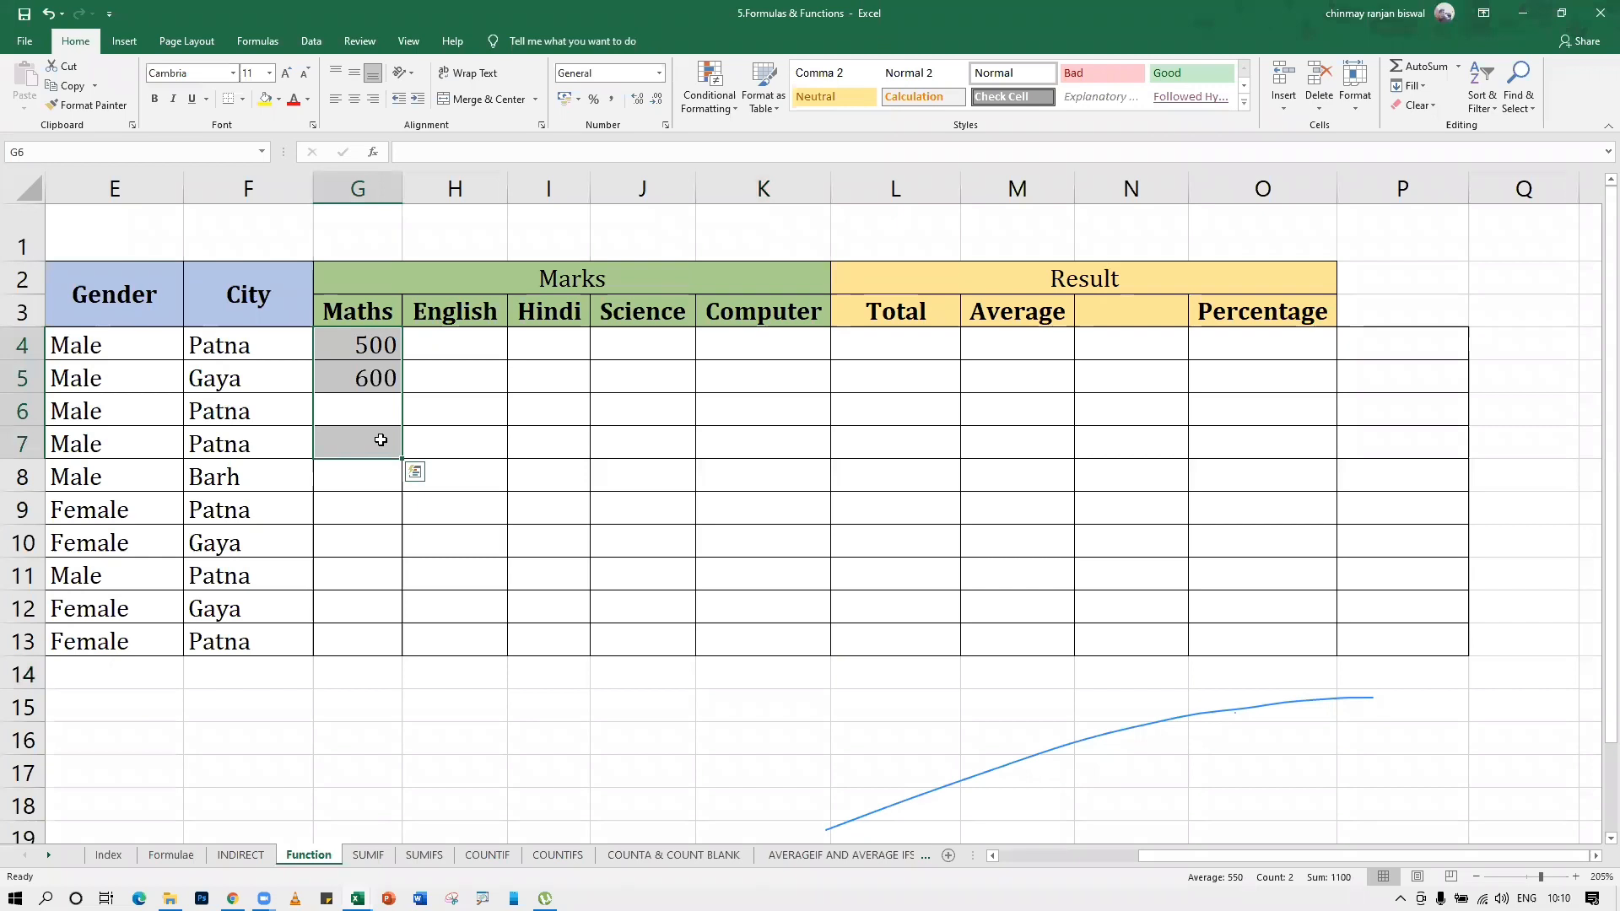
Enter 50 and 5 in English cells H4 and H5, and clear the range G4:H5
click(470, 355)
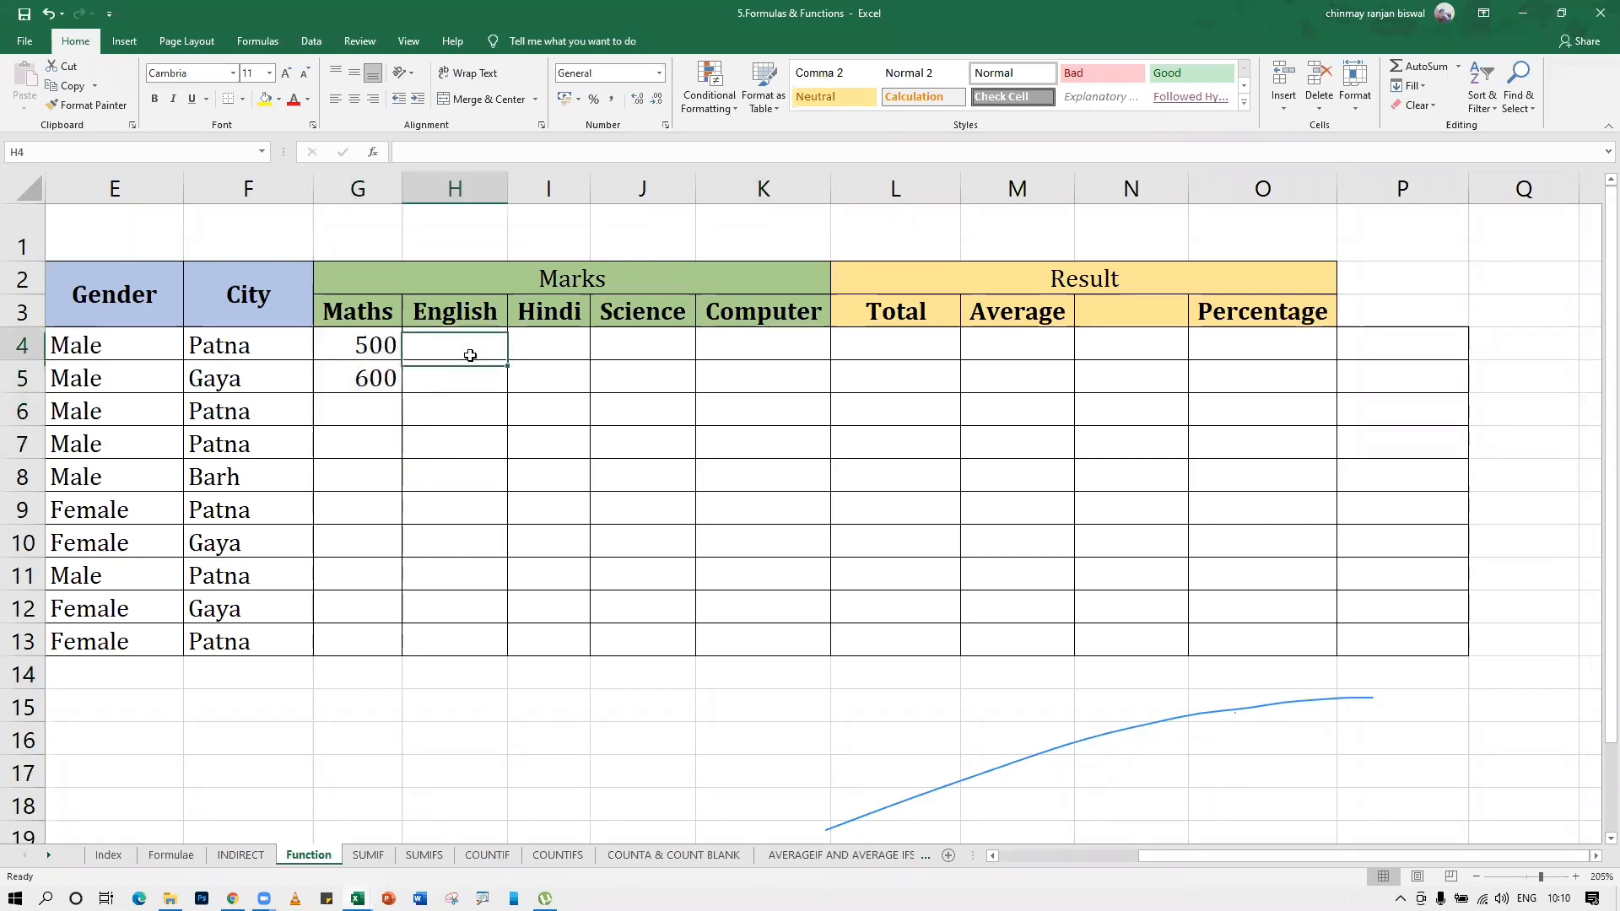
text(50)
key(Return)
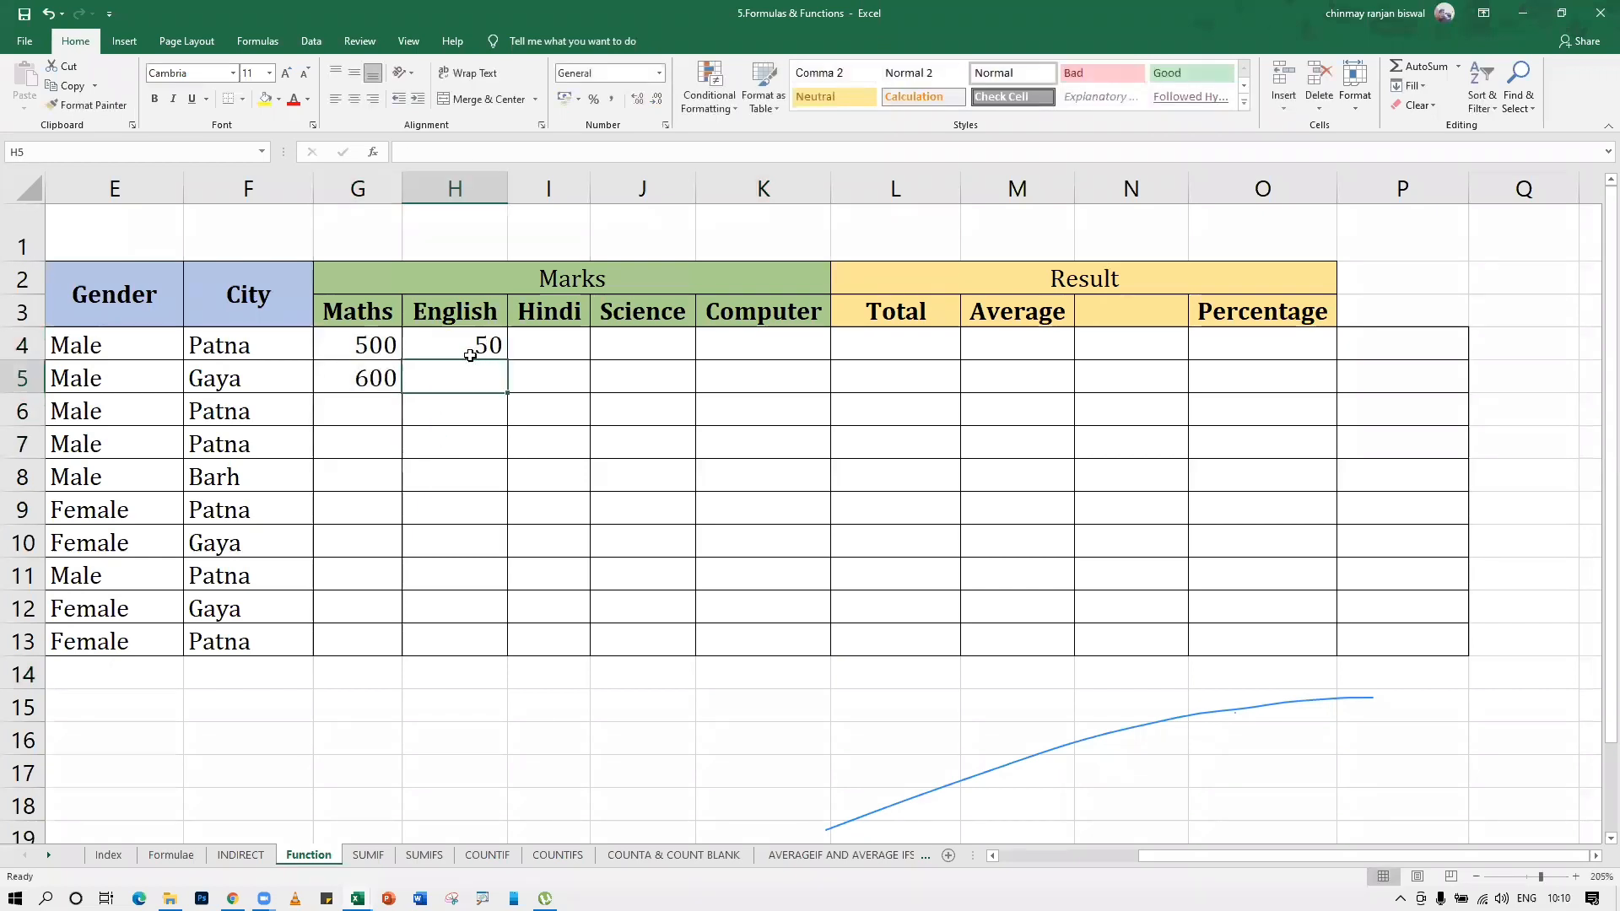
text(5)
key(Return)
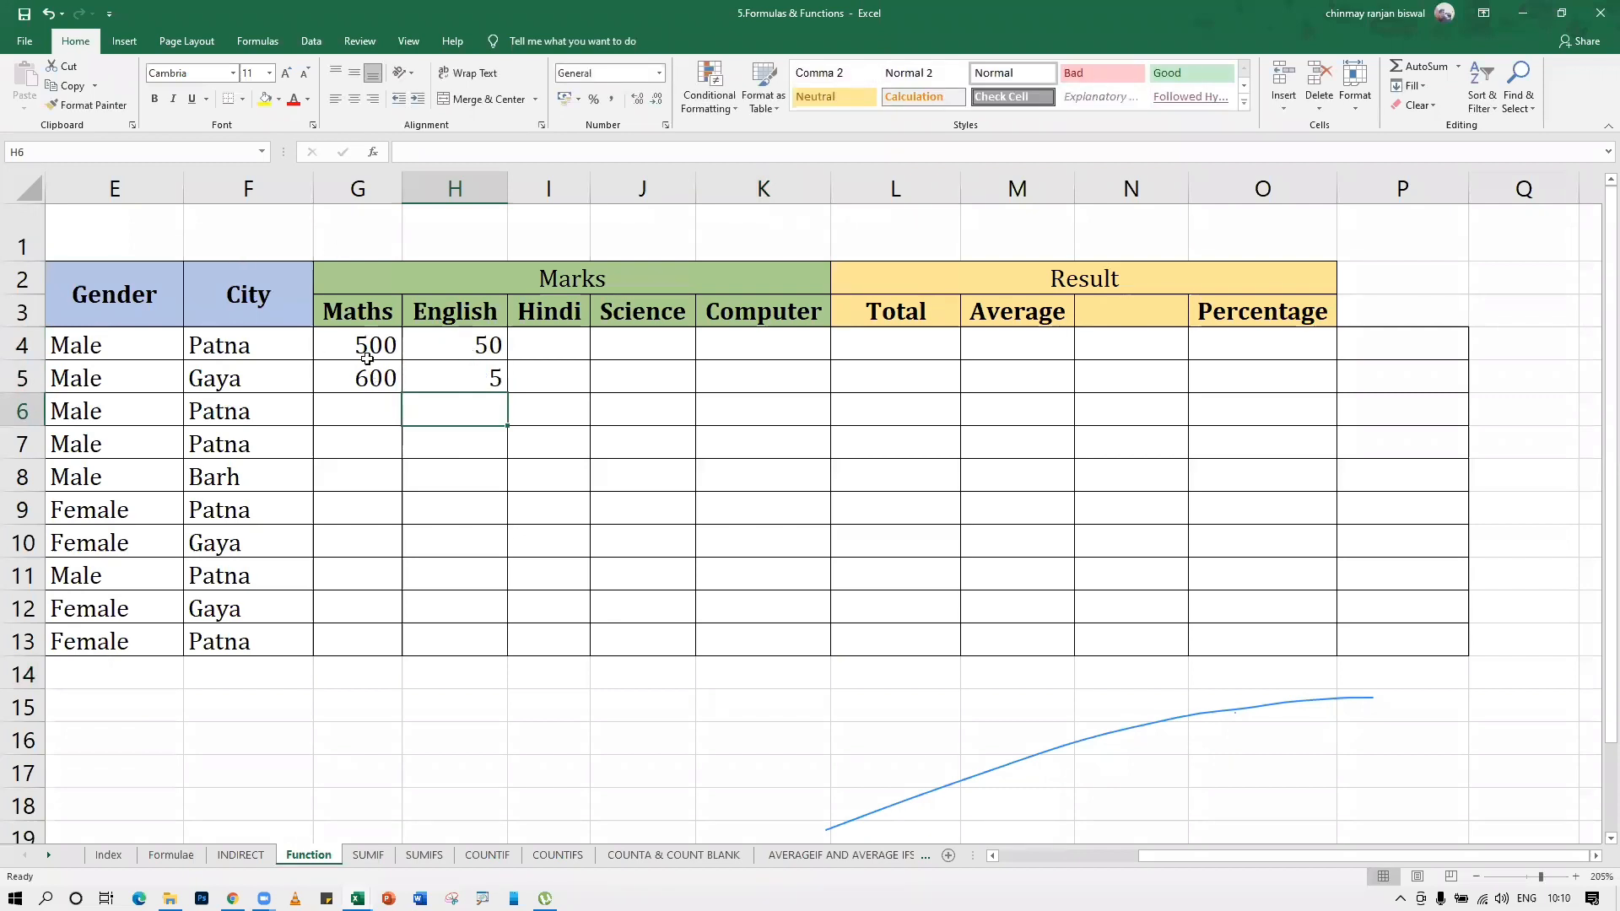
drag(365, 356, 449, 367)
key(Delete)
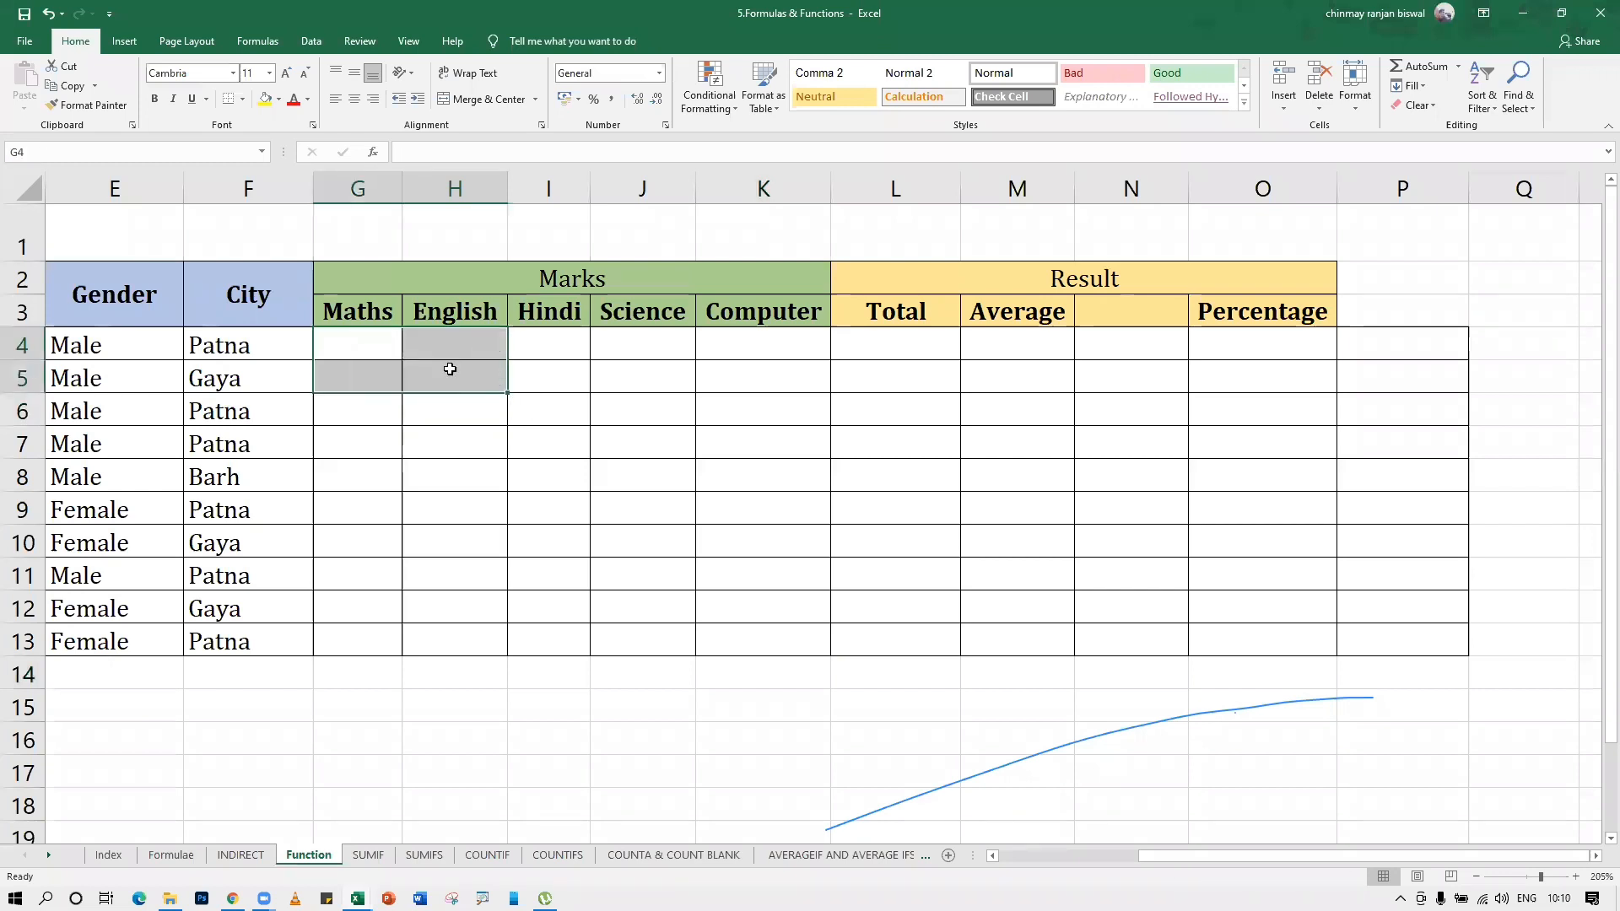
Enter the sample range 0-100 in cell G4 and delete it again
key(Up)
key(Down)
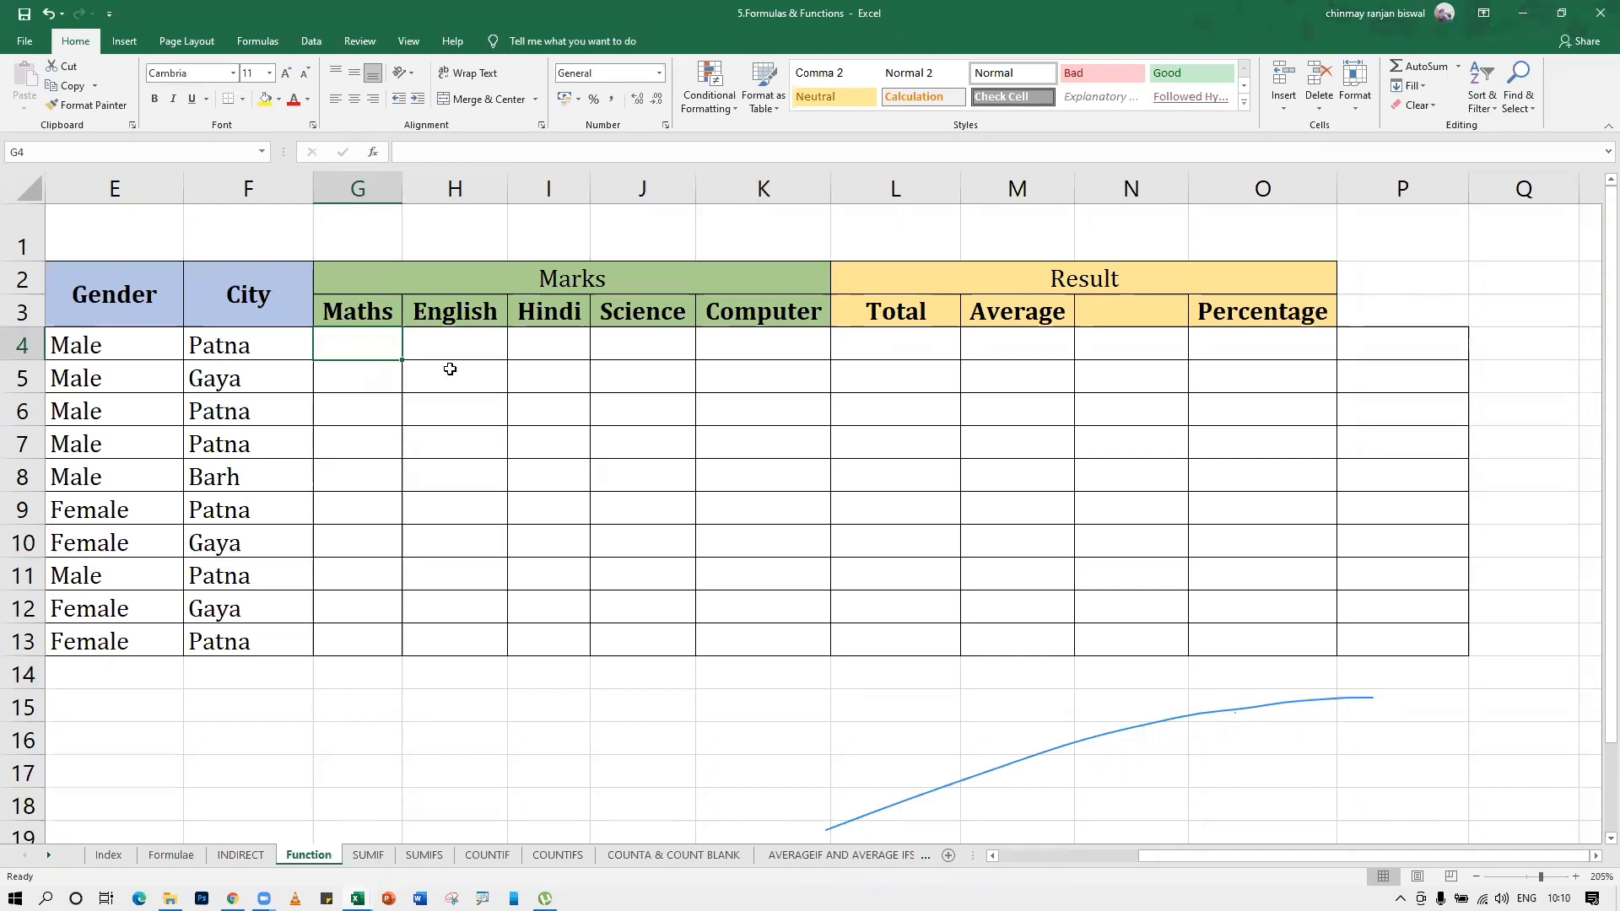
text(0-100)
key(Return)
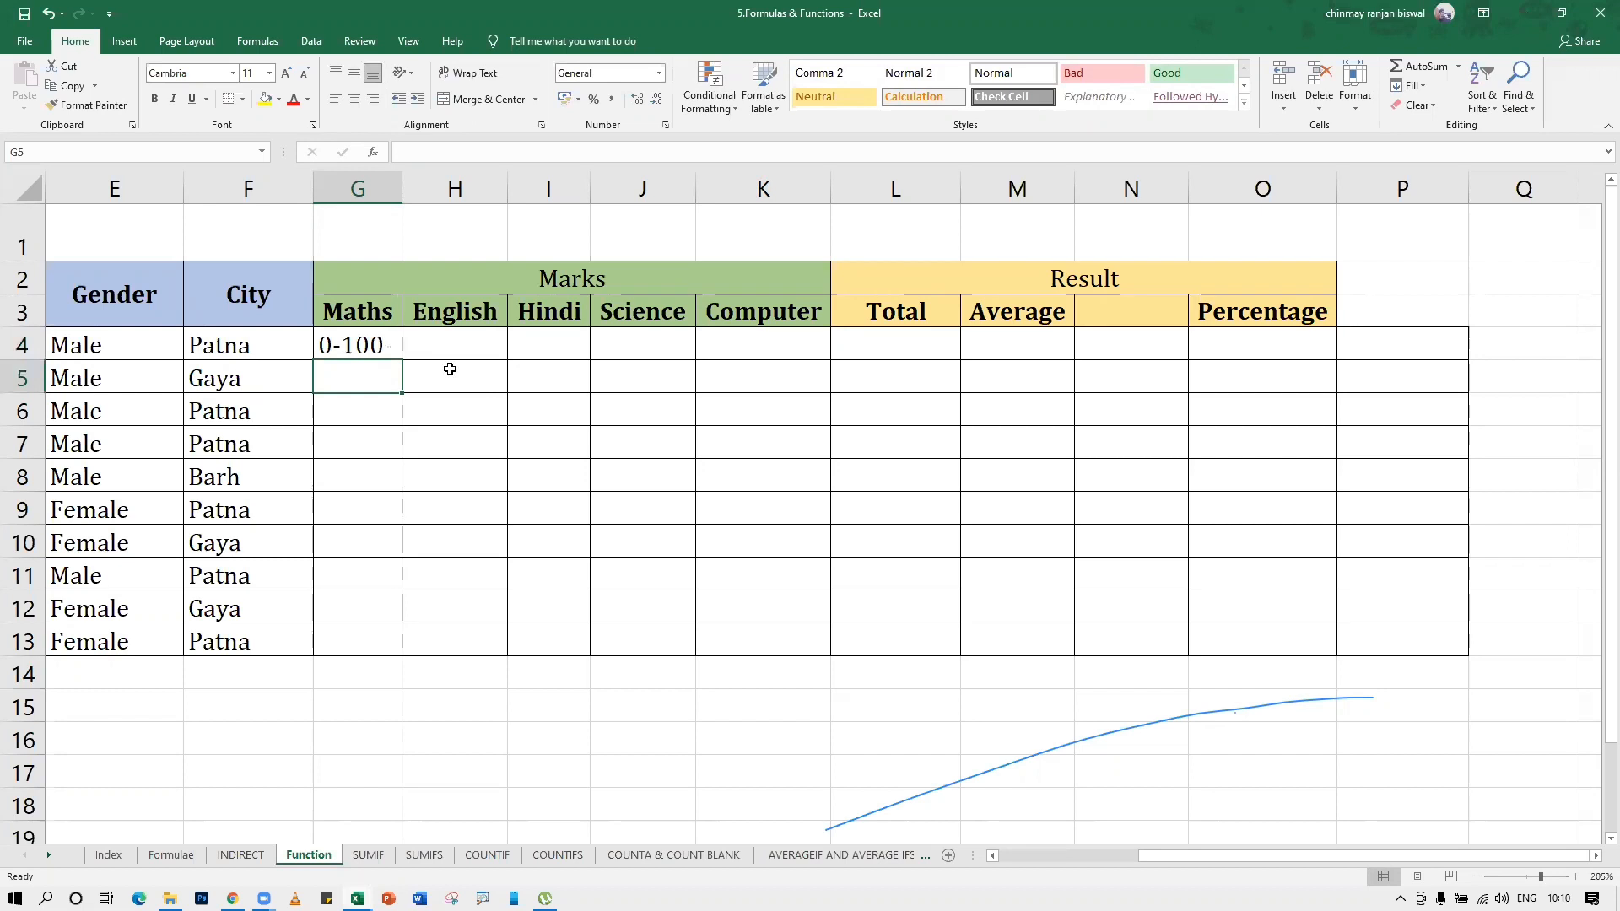
key(Up)
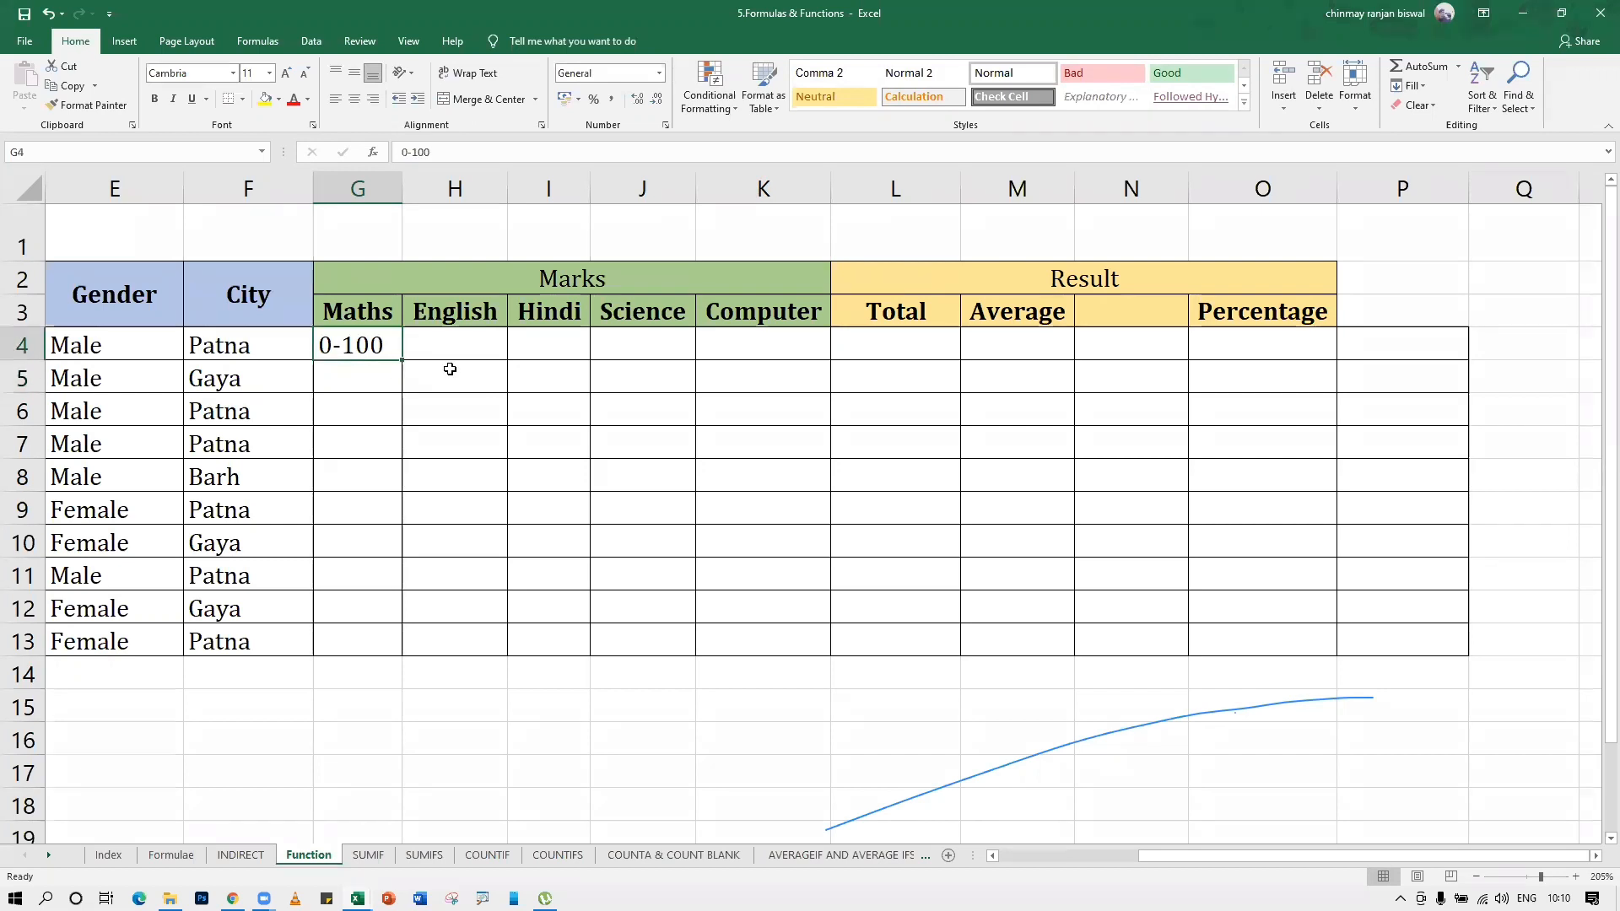
key(Delete)
click(446, 366)
Open data validation for the marks range G4:K13 and accept it with Any value allowed
mouse_move(371, 354)
mouse_down()
mouse_move(346, 337)
mouse_move(644, 383)
mouse_move(781, 441)
mouse_move(784, 642)
mouse_up()
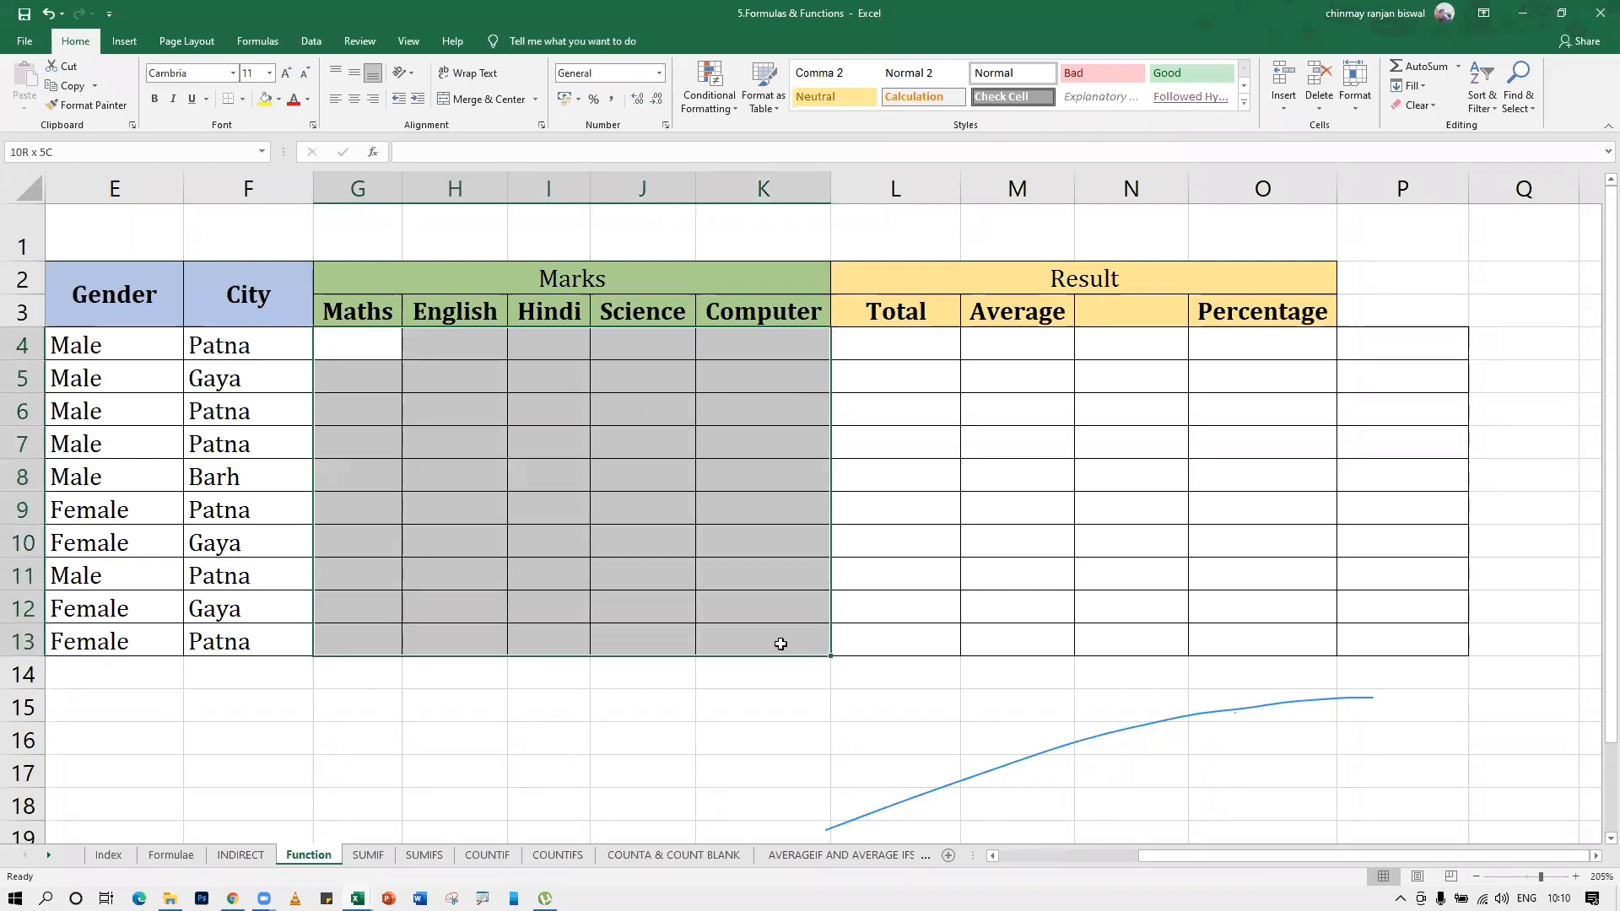
drag(781, 644, 776, 643)
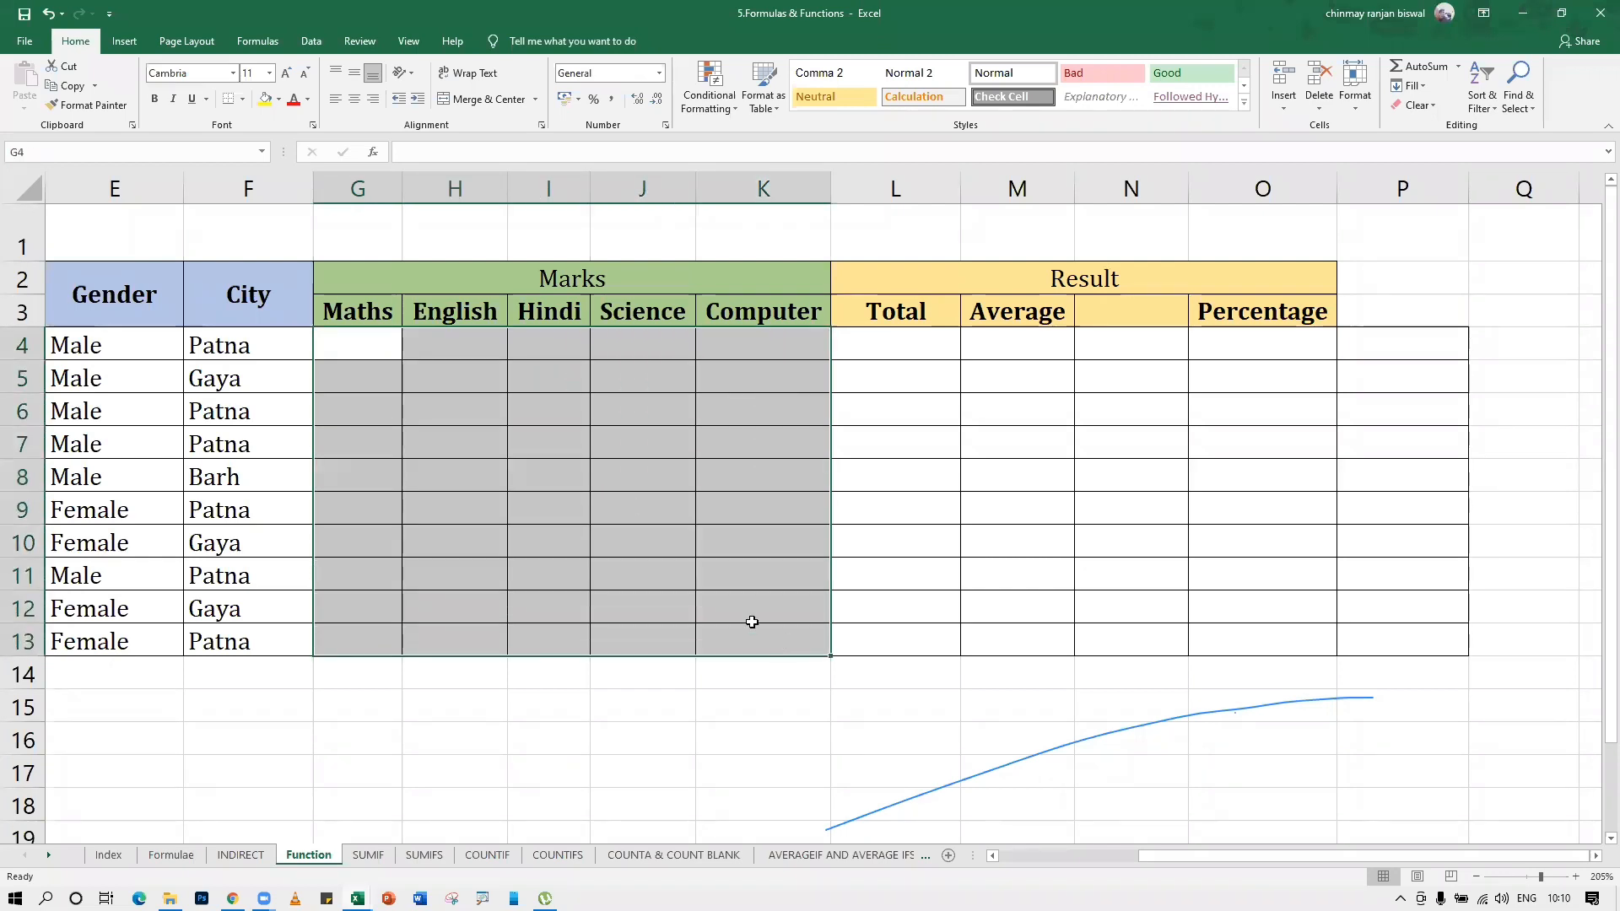
click(310, 42)
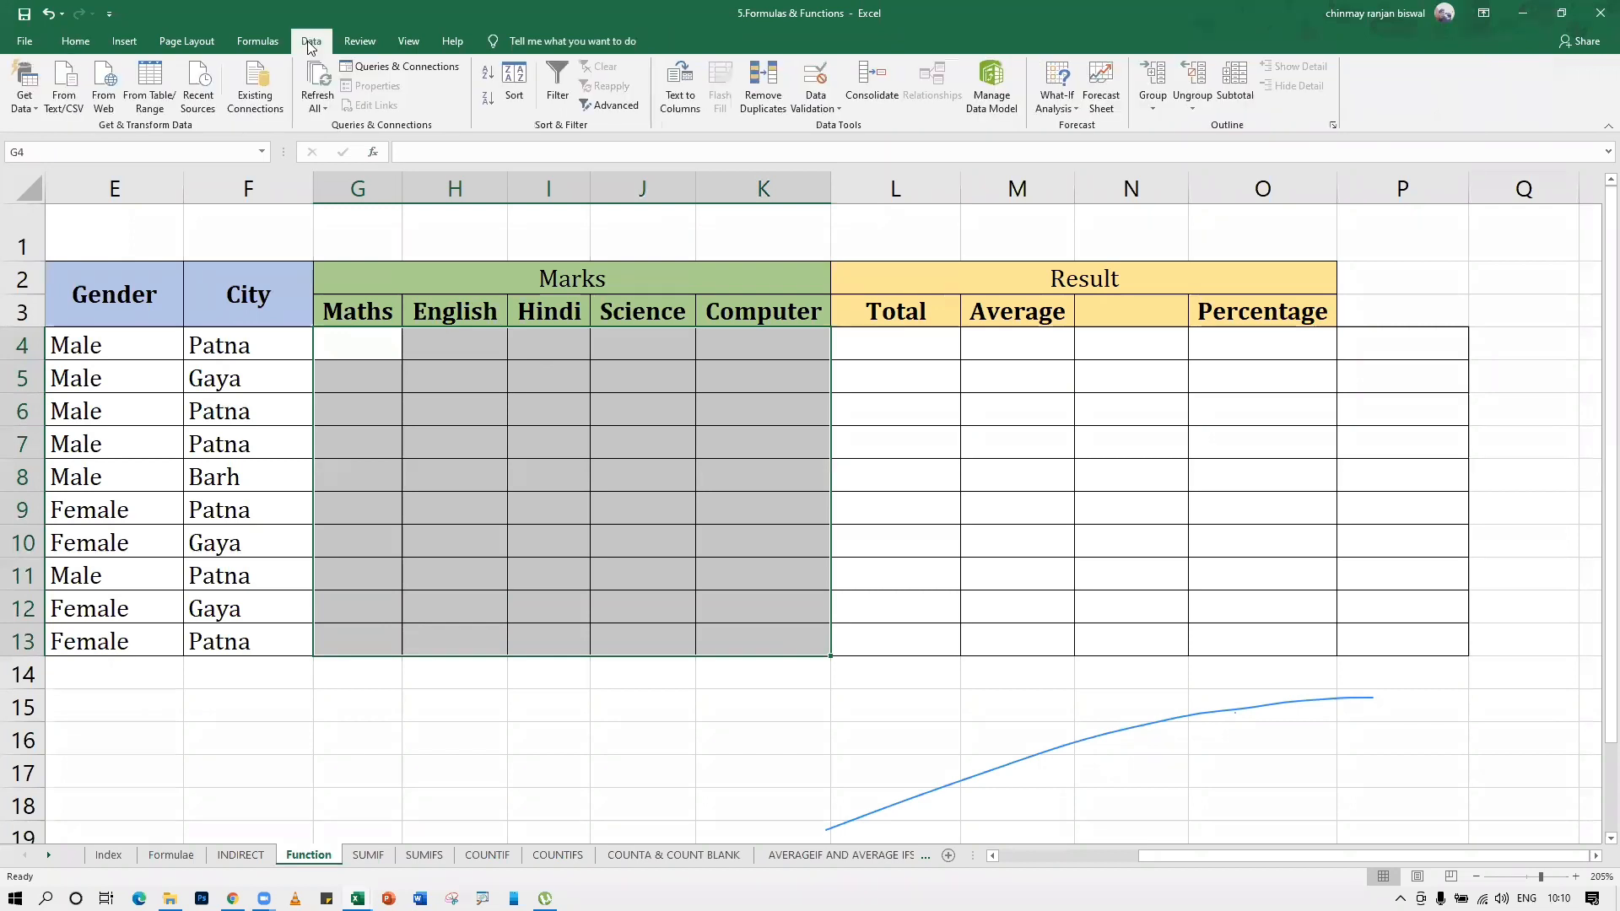
click(814, 84)
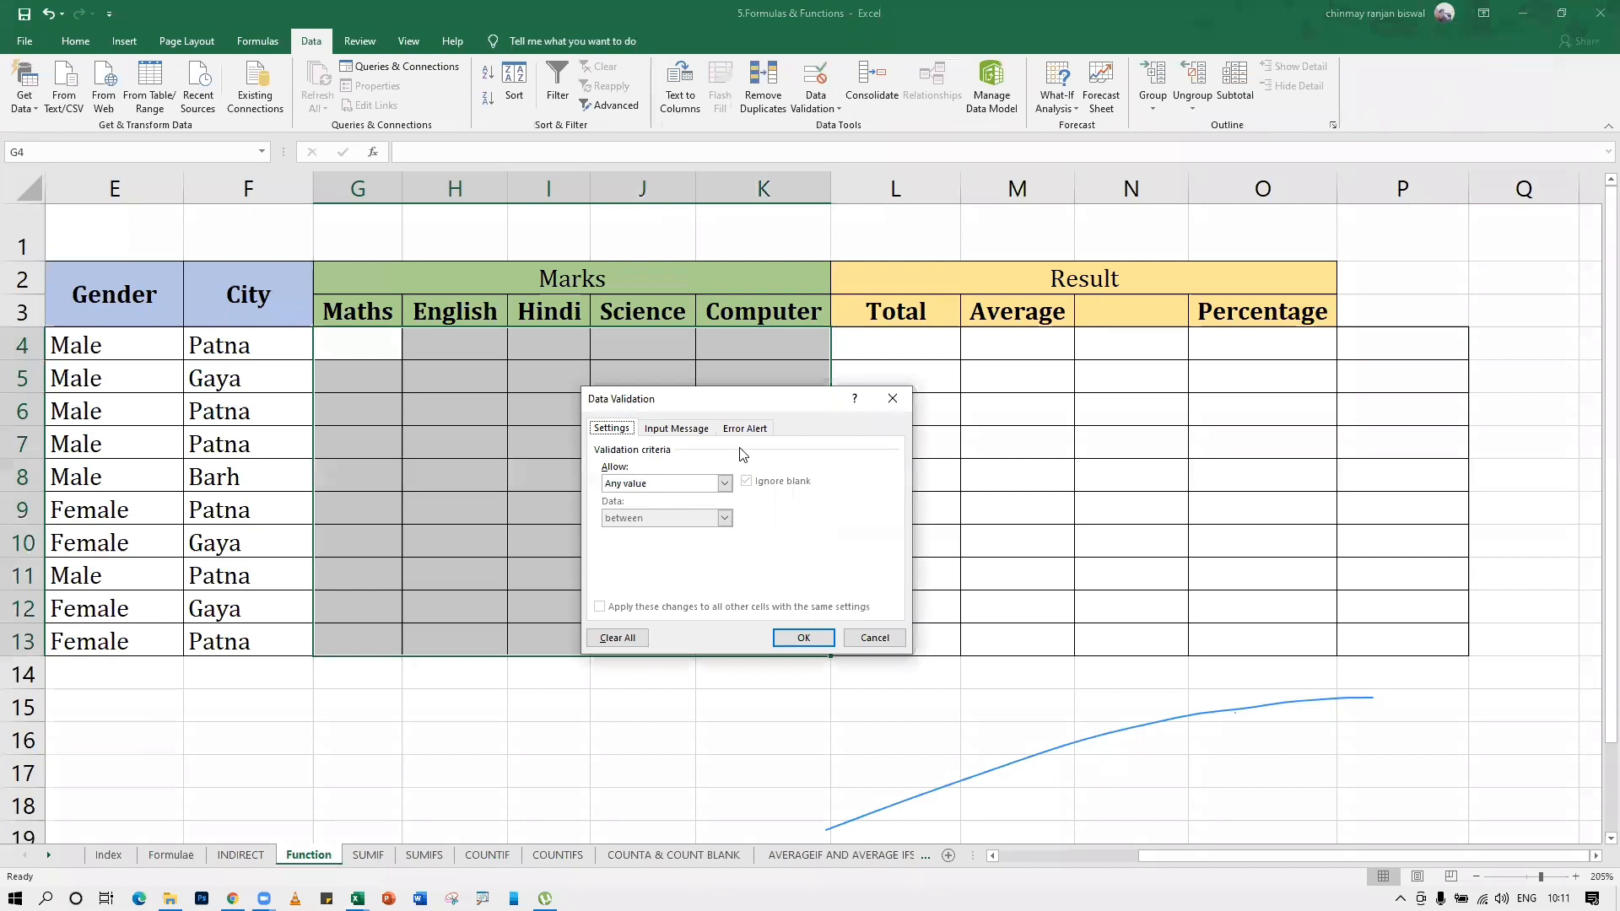
drag(780, 402, 1066, 310)
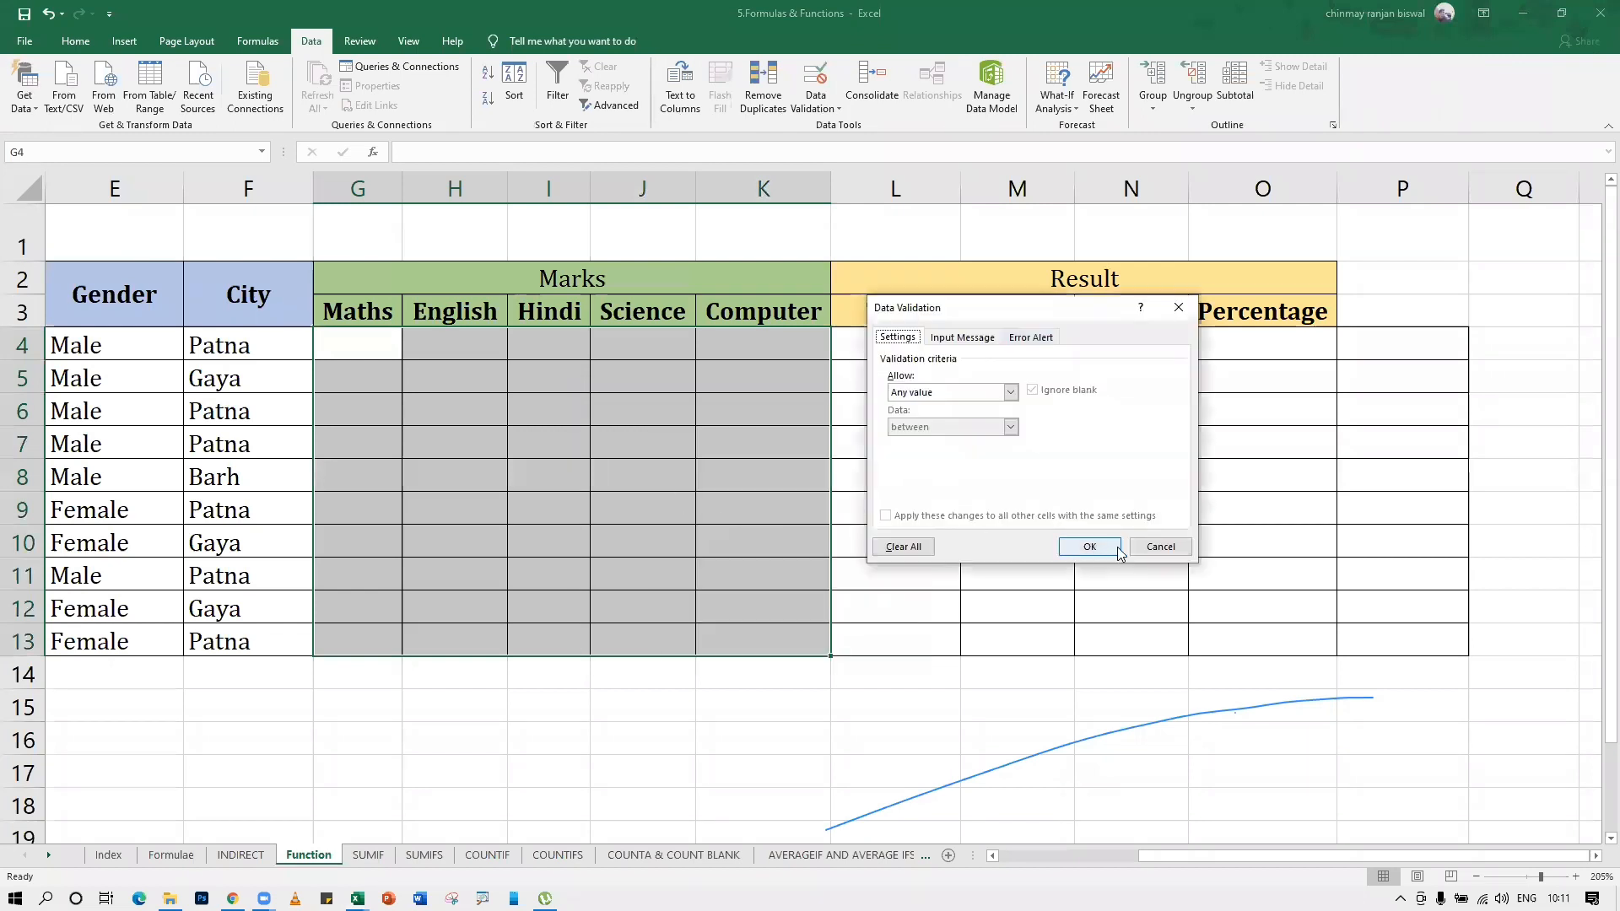
click(1088, 547)
Enter the test texts fsdf in cell H5 and asdsa in cell H6
click(458, 383)
text(fsdf)
key(Return)
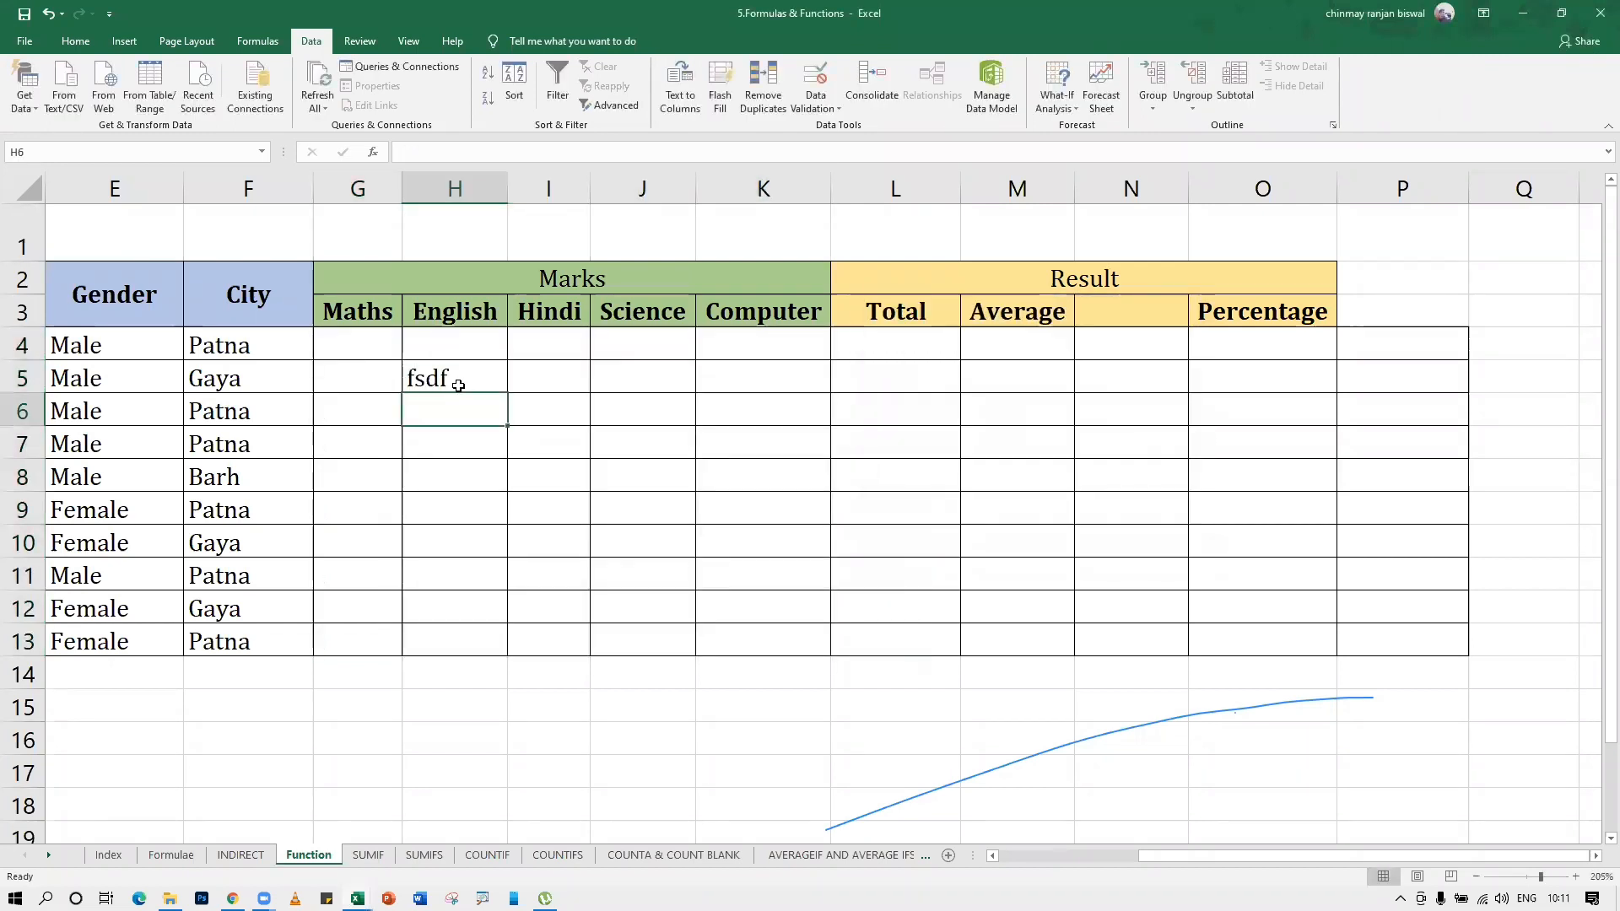
text(asdsa)
key(Return)
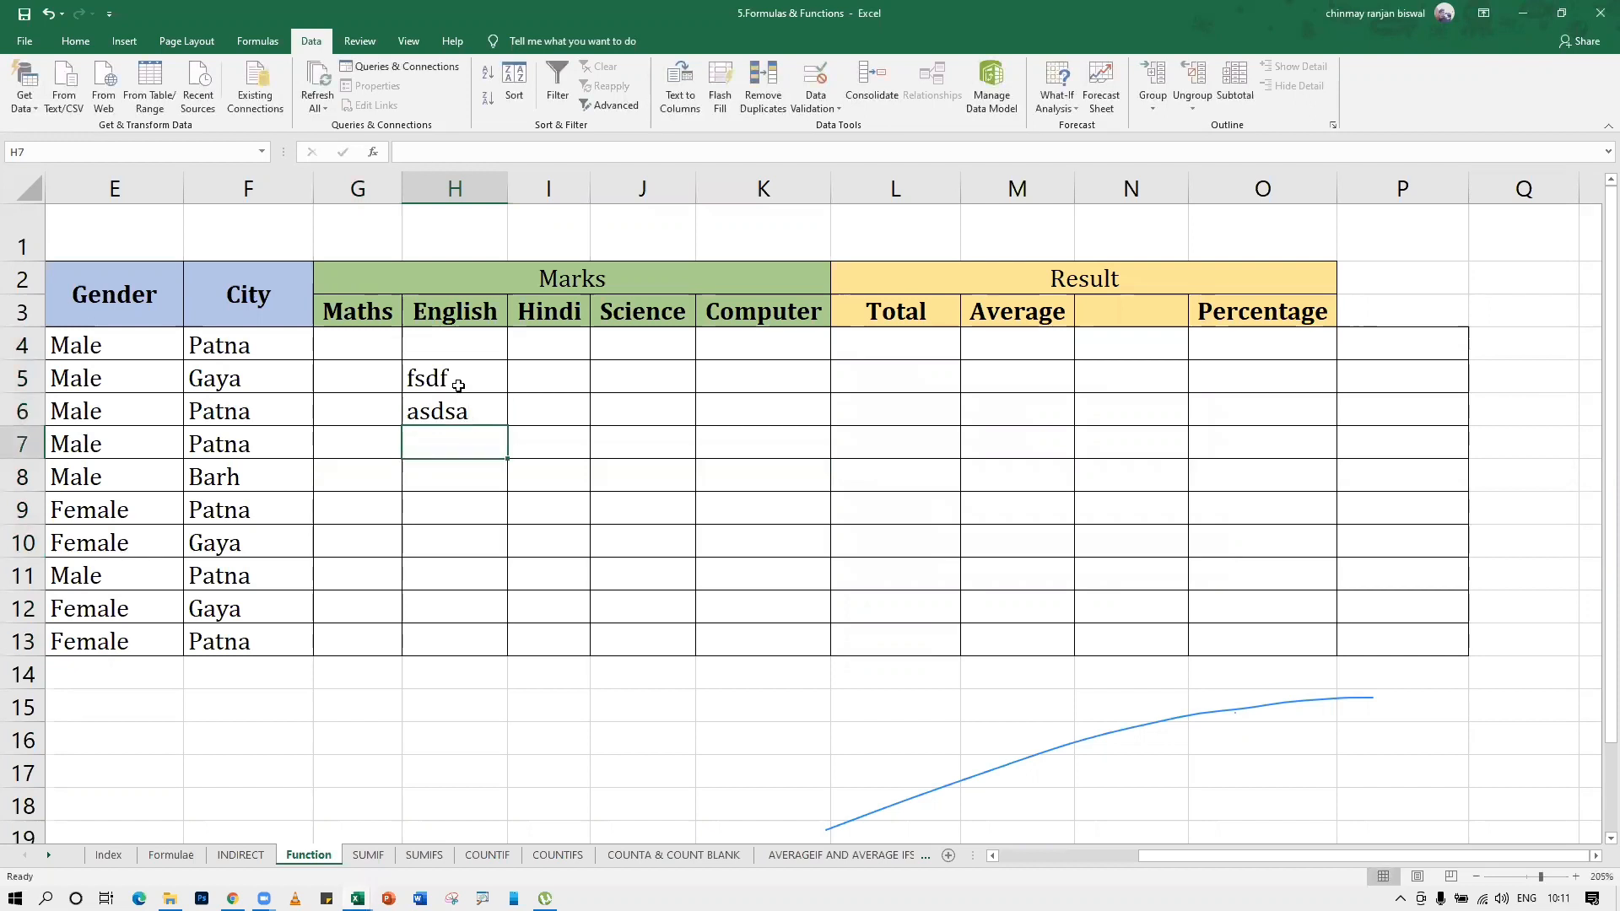
Undo the test text entries in the English column
key(ctrl+z)
key(ctrl+z)
key(ctrl+z)
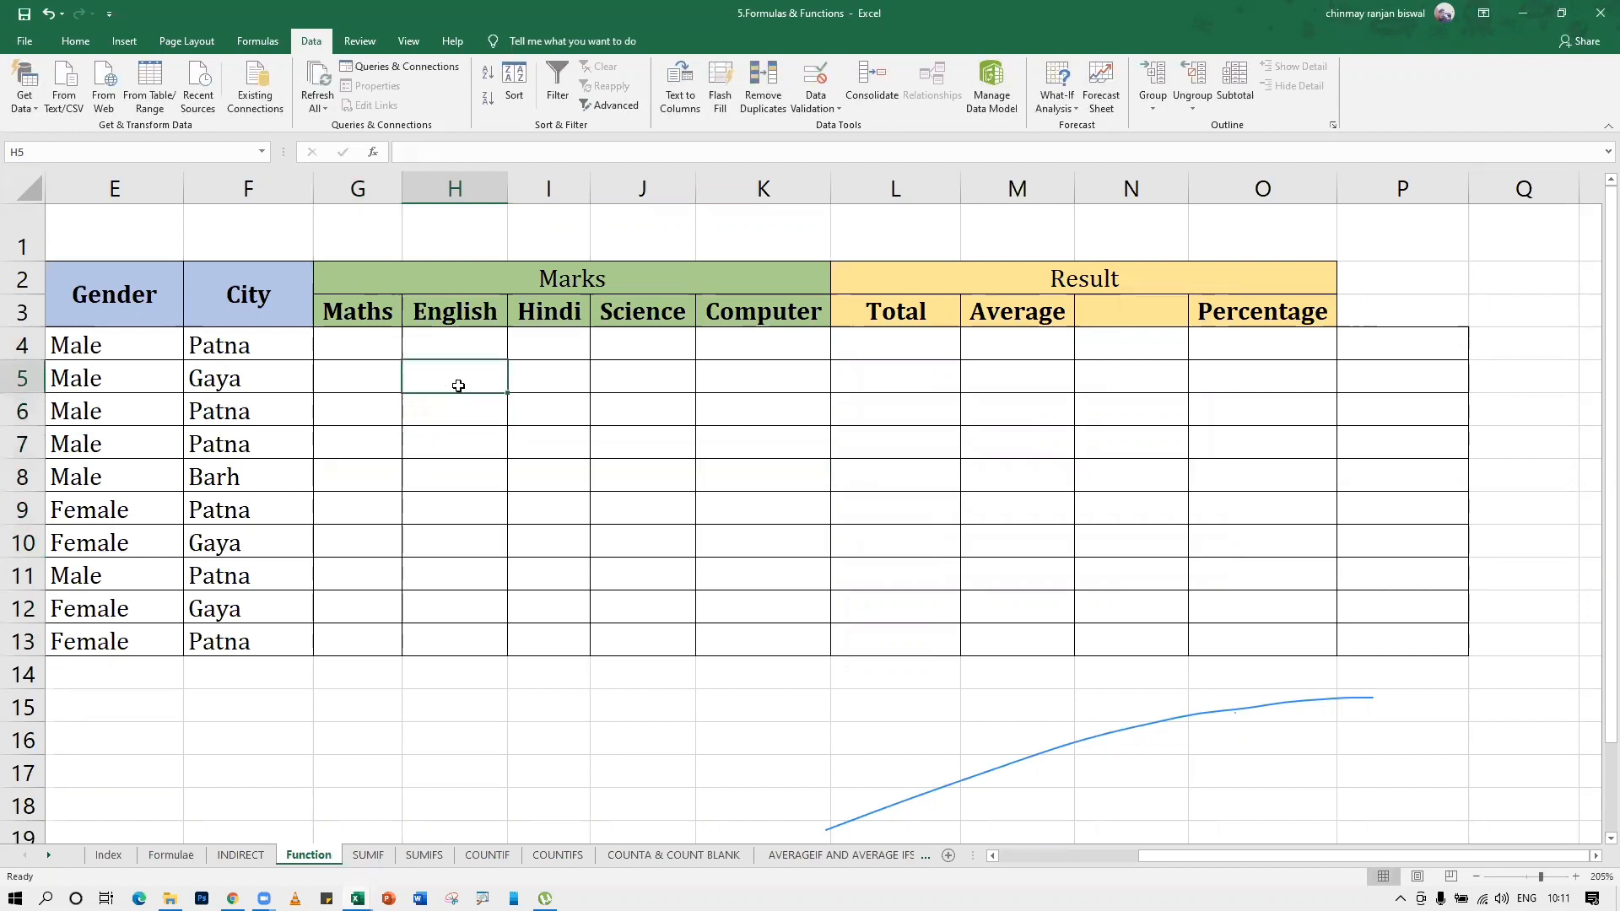
Restrict the marks range G4:K13 with data validation to whole numbers between 0 and 100
drag(504, 359, 789, 645)
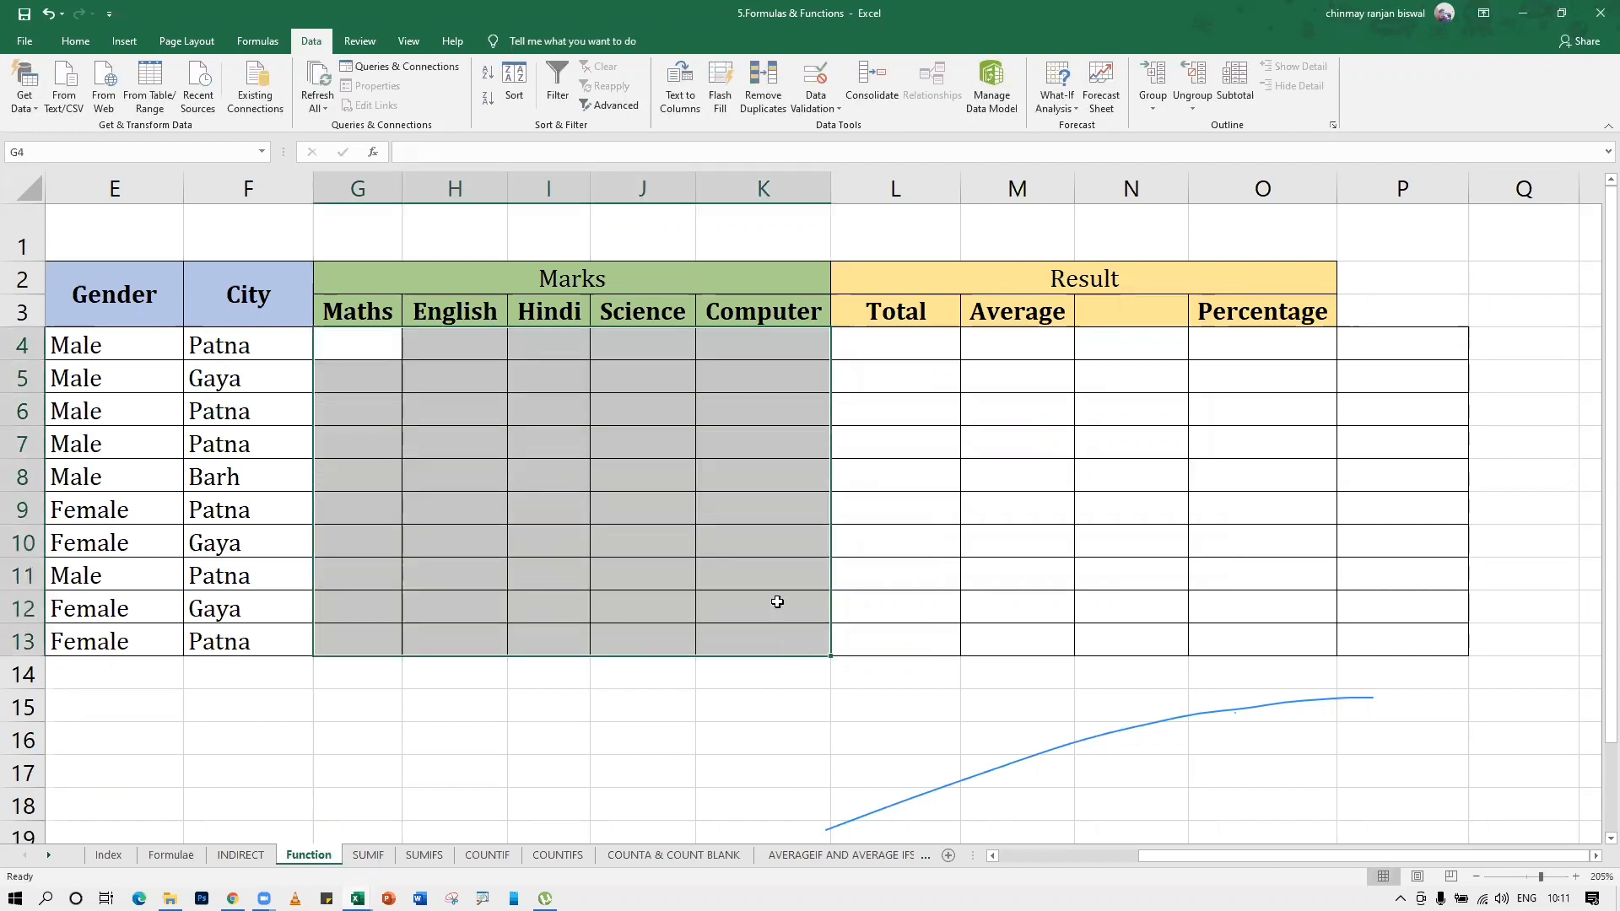
click(808, 91)
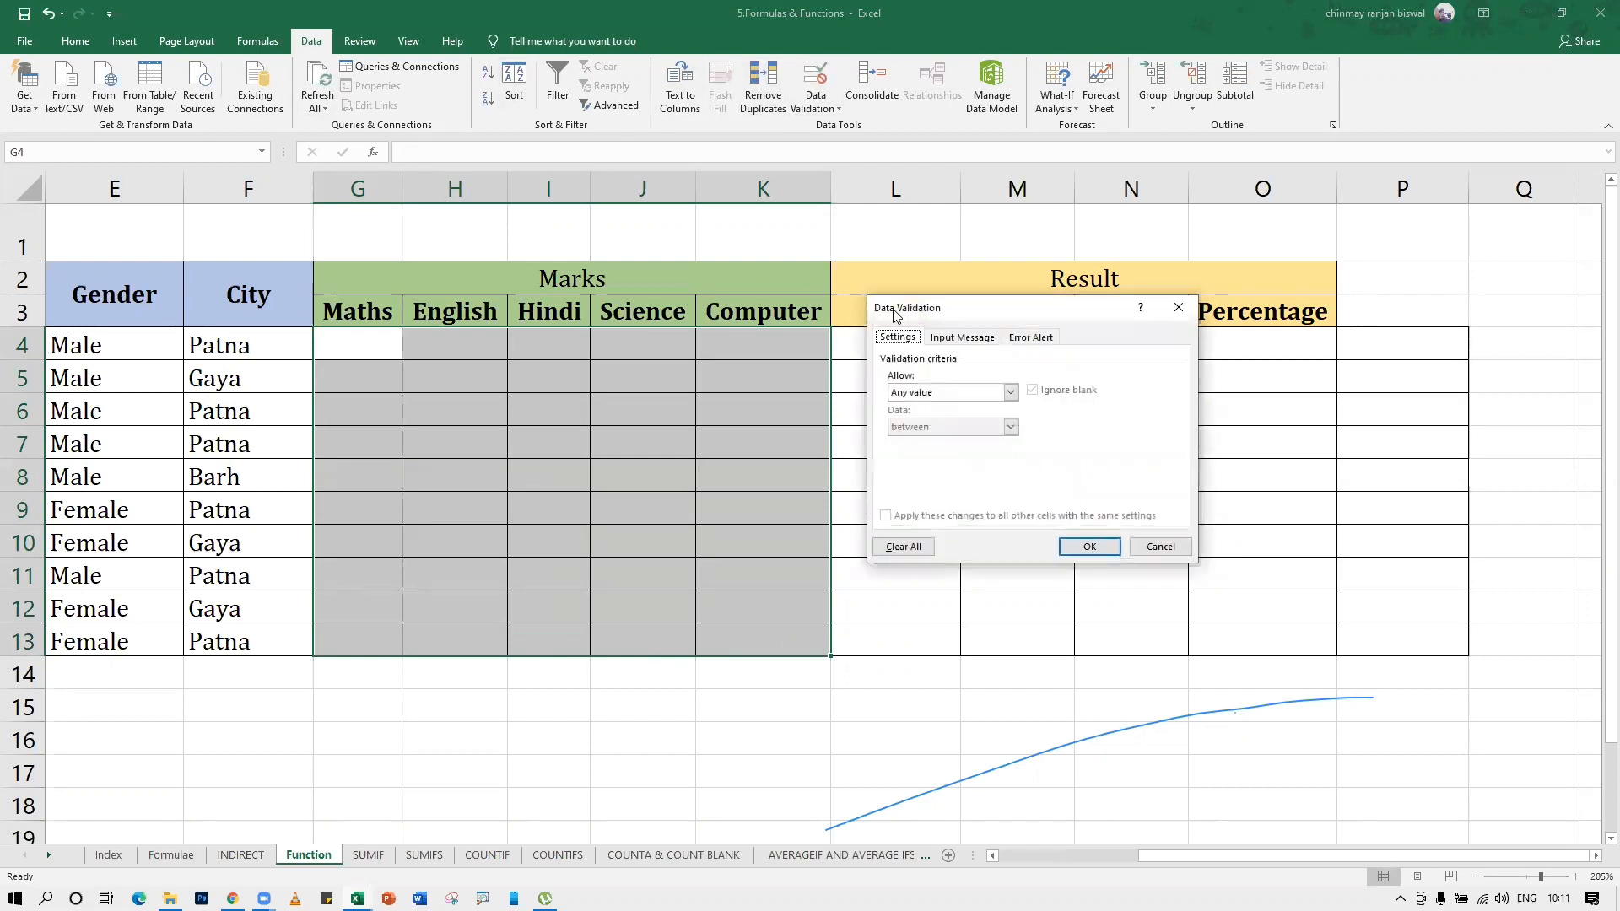
drag(895, 315, 539, 410)
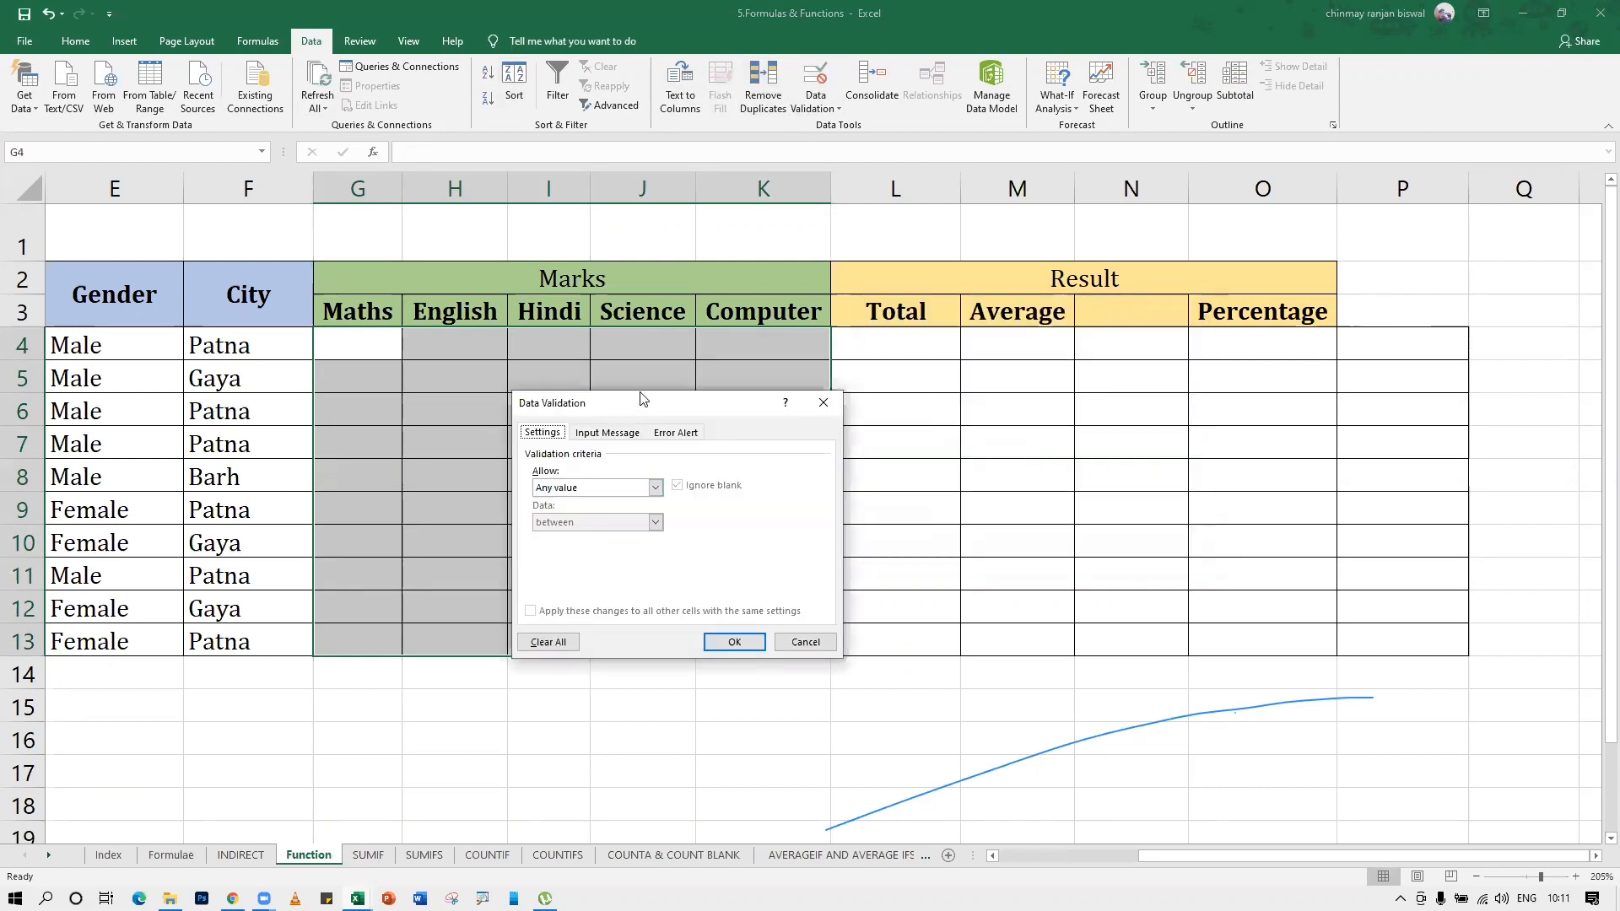
drag(644, 402, 655, 366)
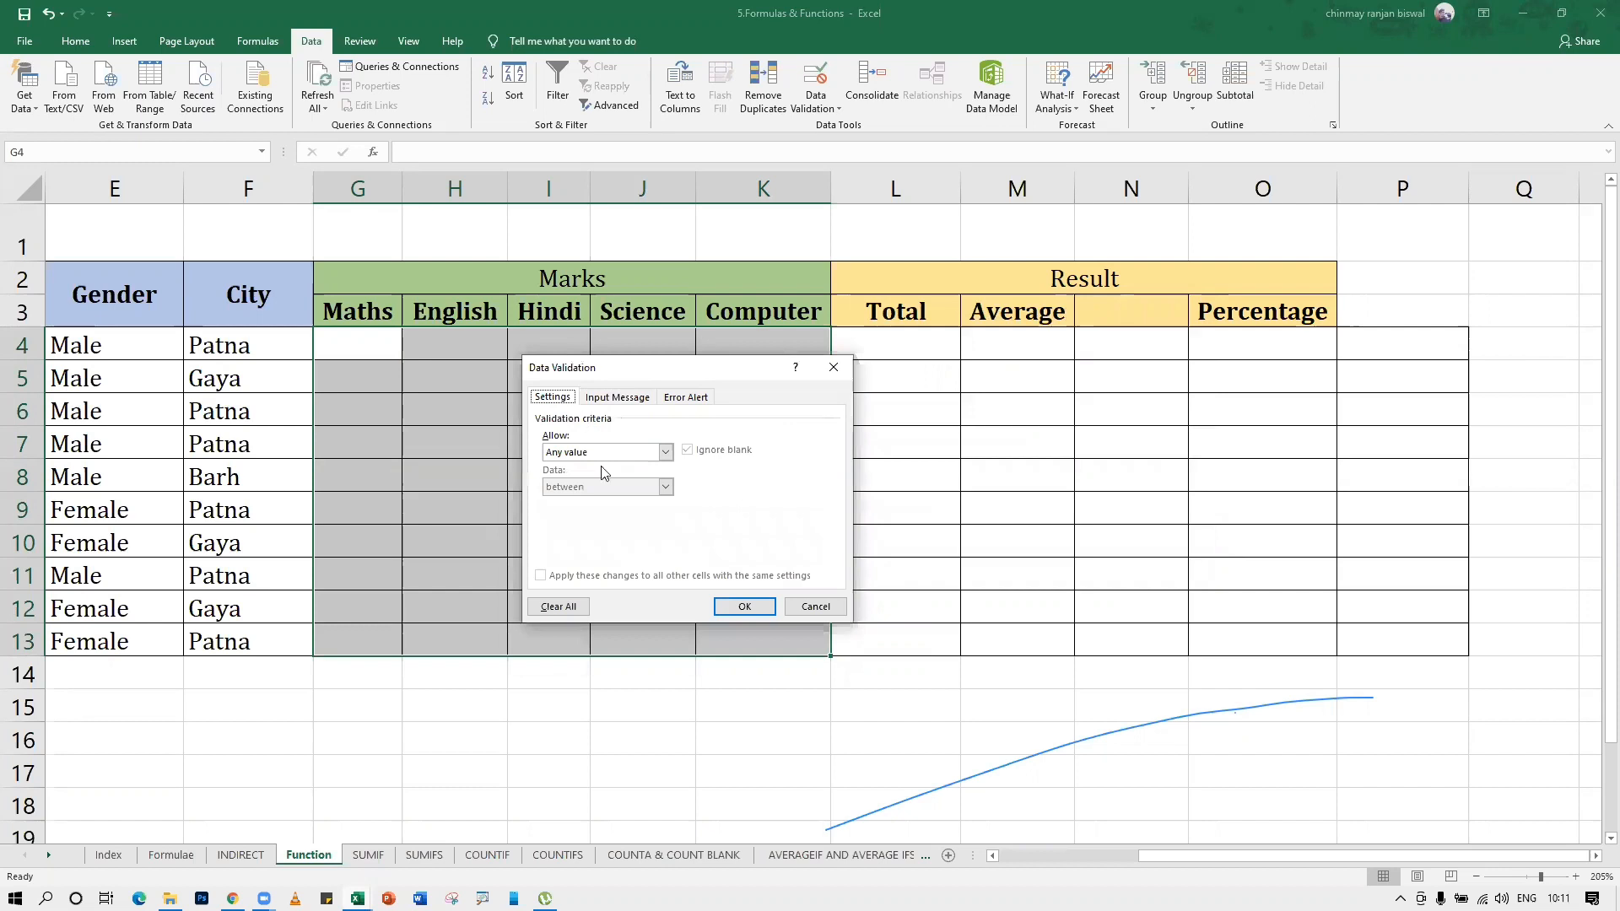
click(665, 452)
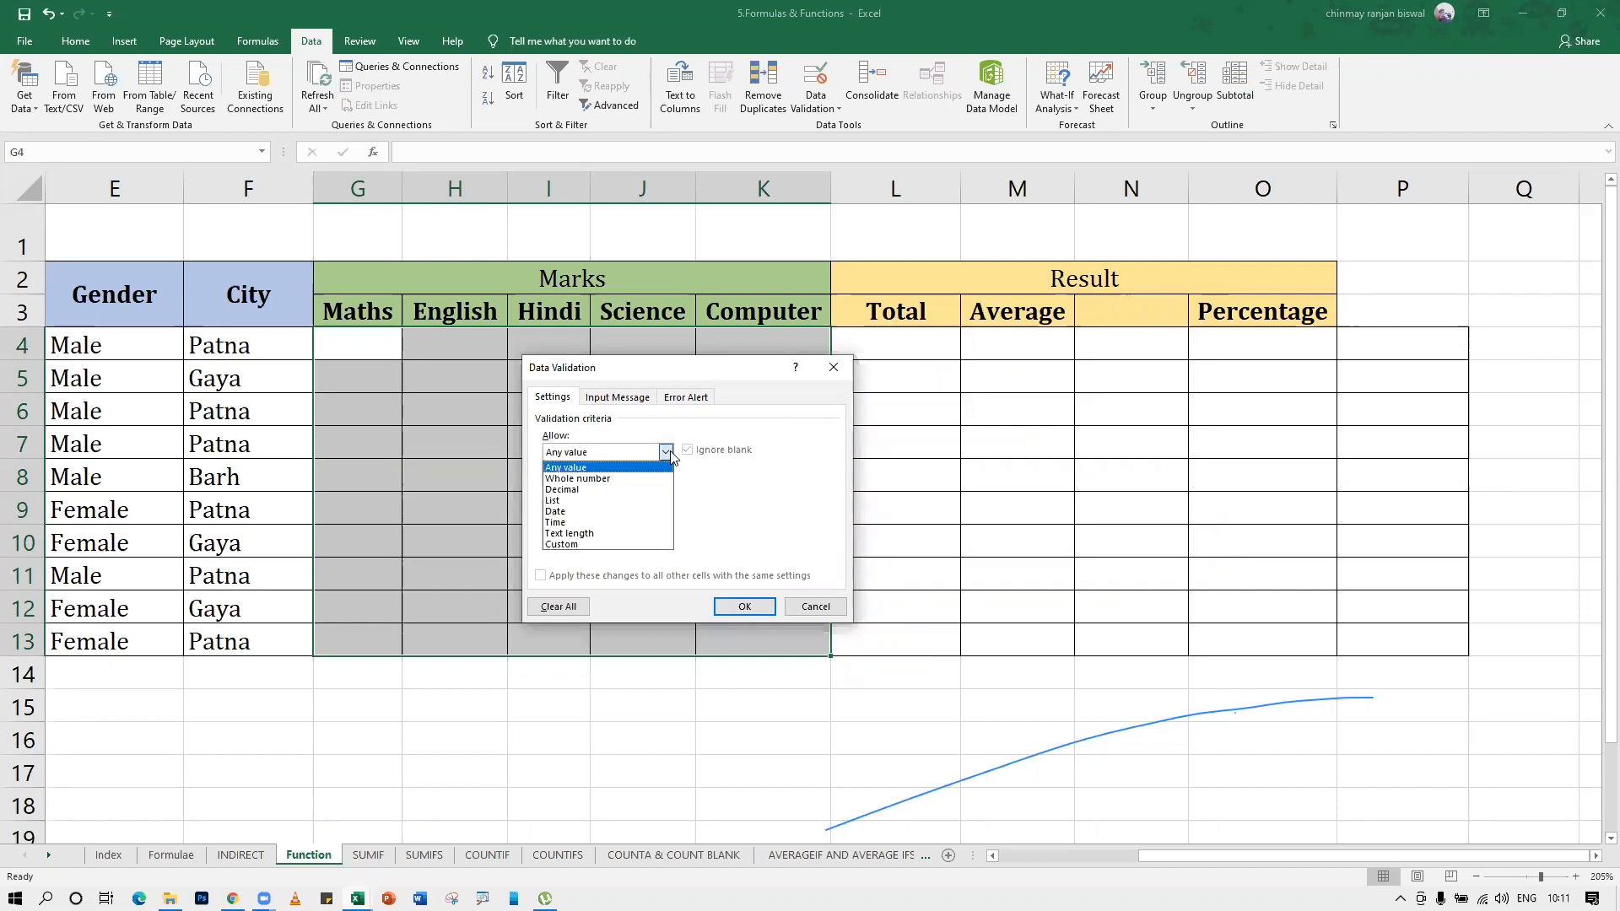
click(588, 479)
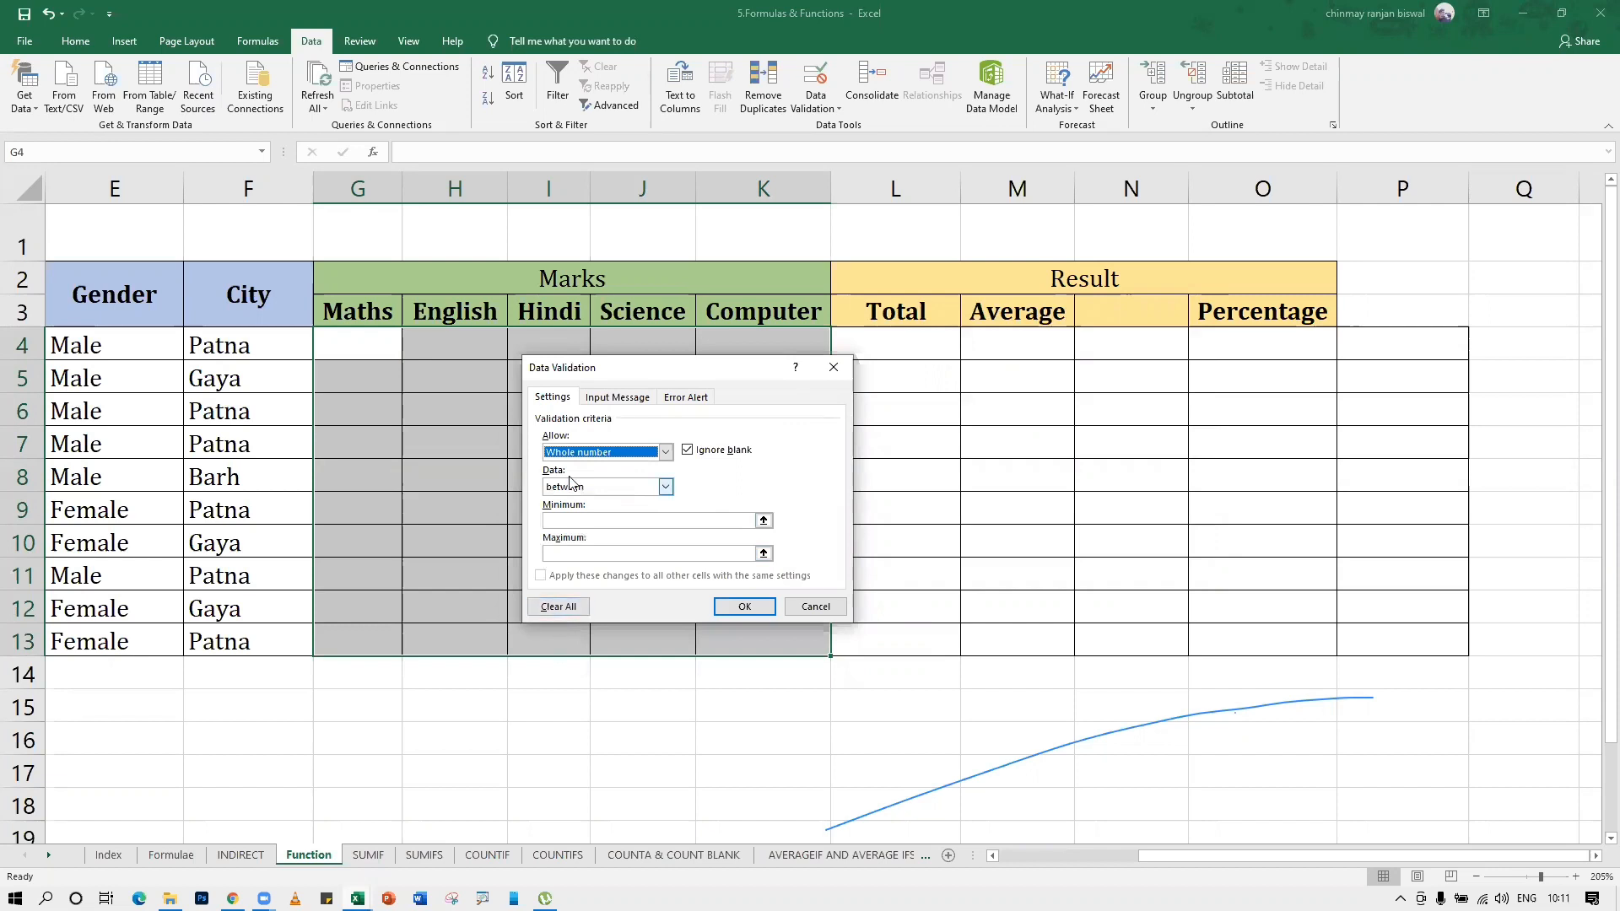
click(565, 521)
text(0)
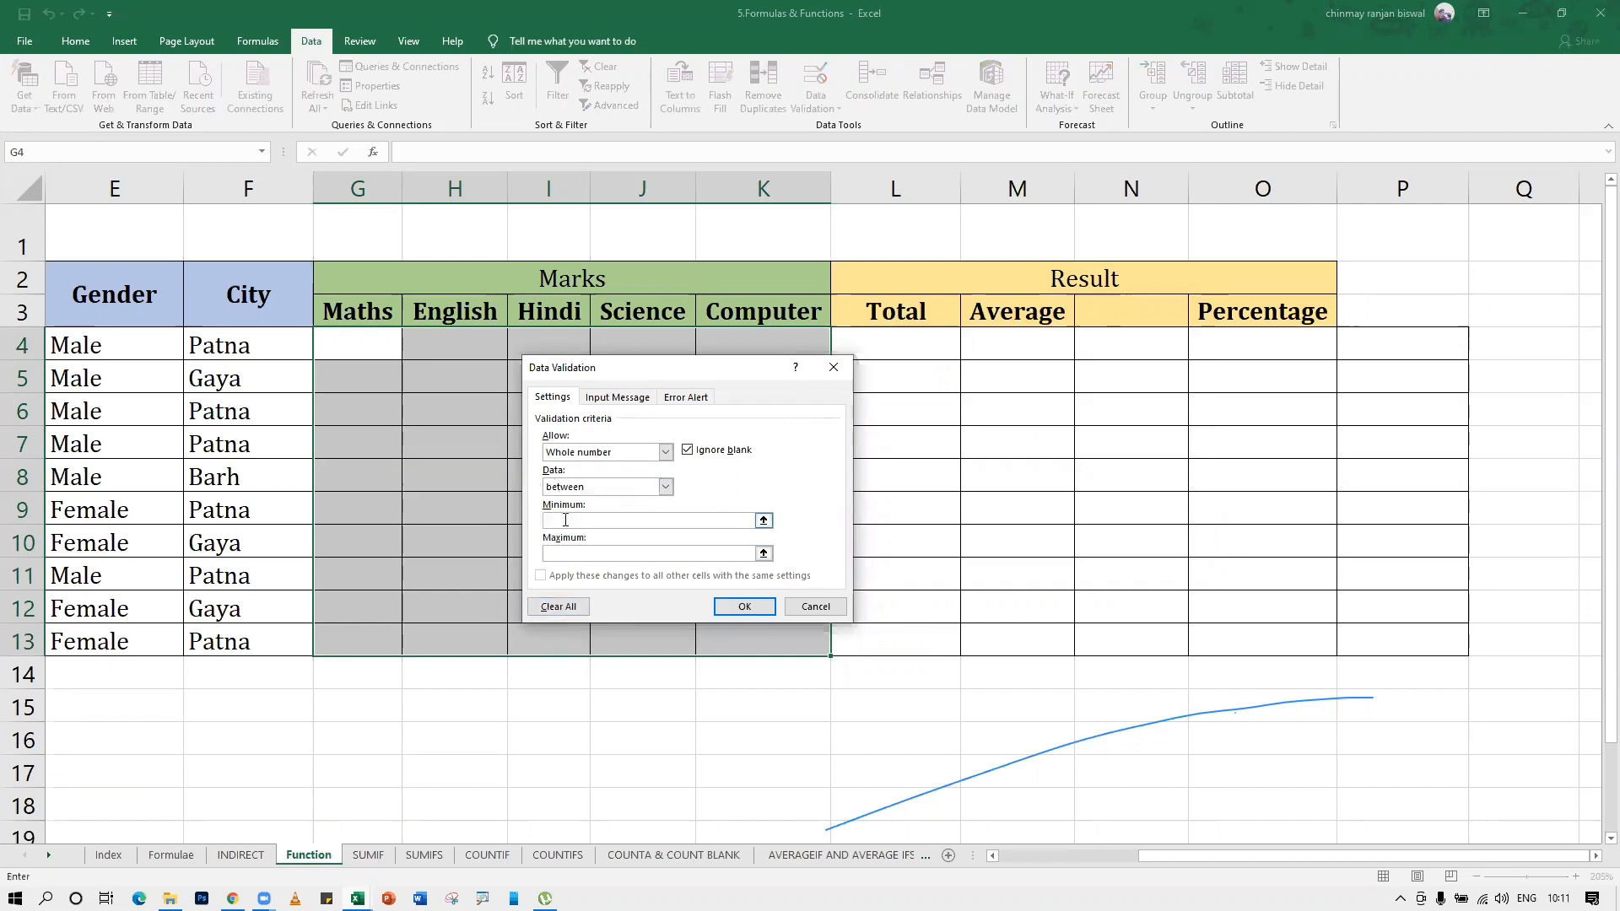
click(589, 554)
text(100)
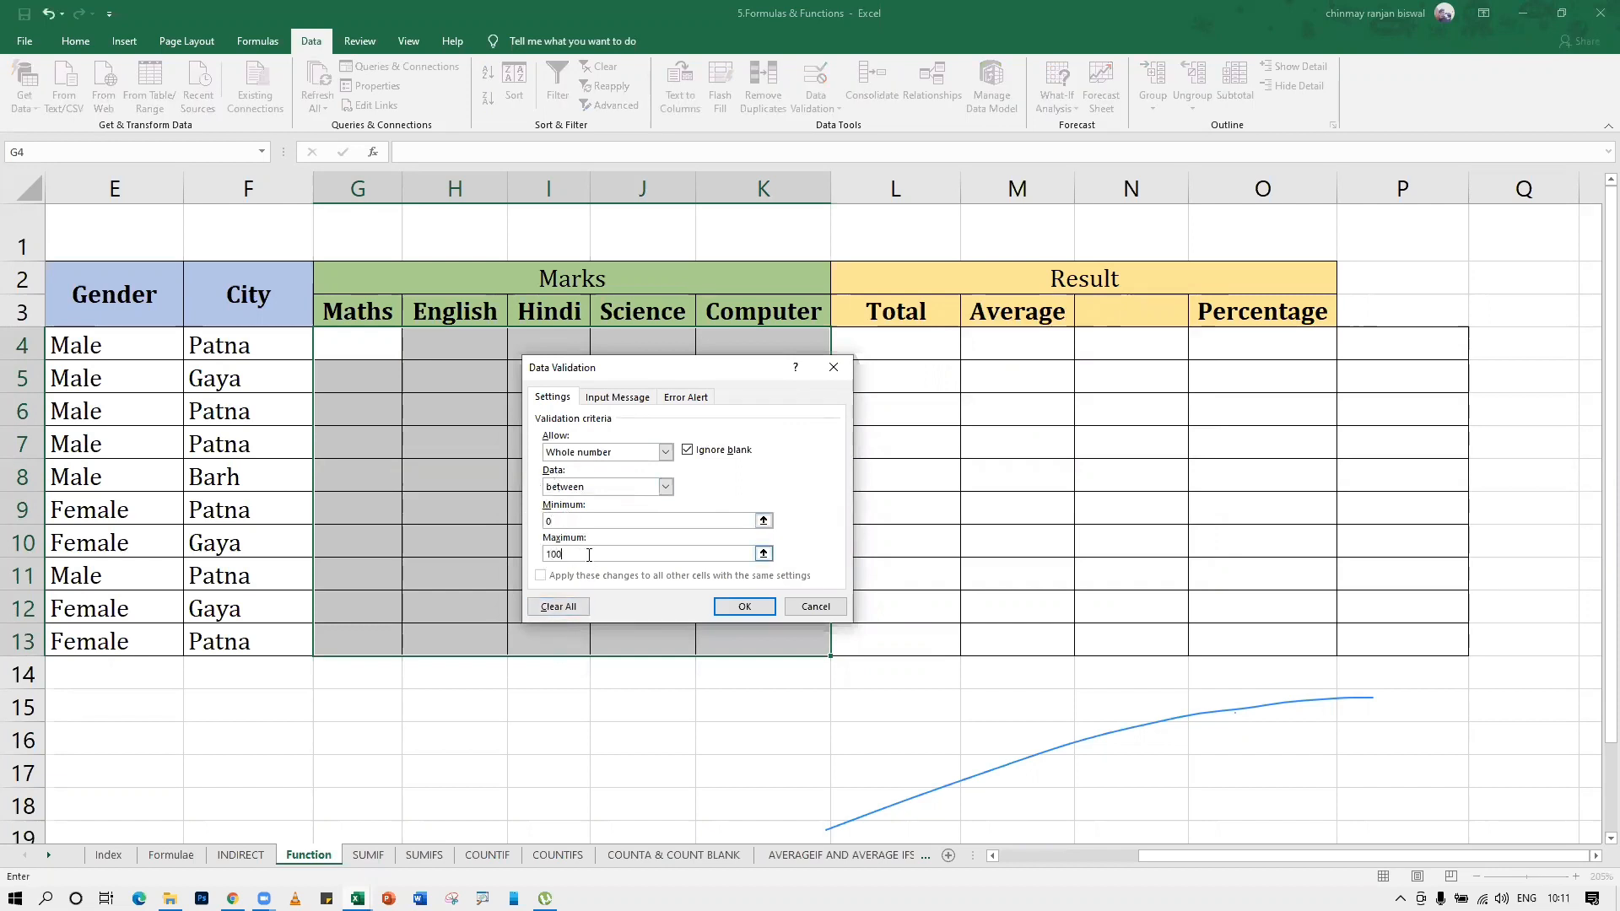
click(743, 608)
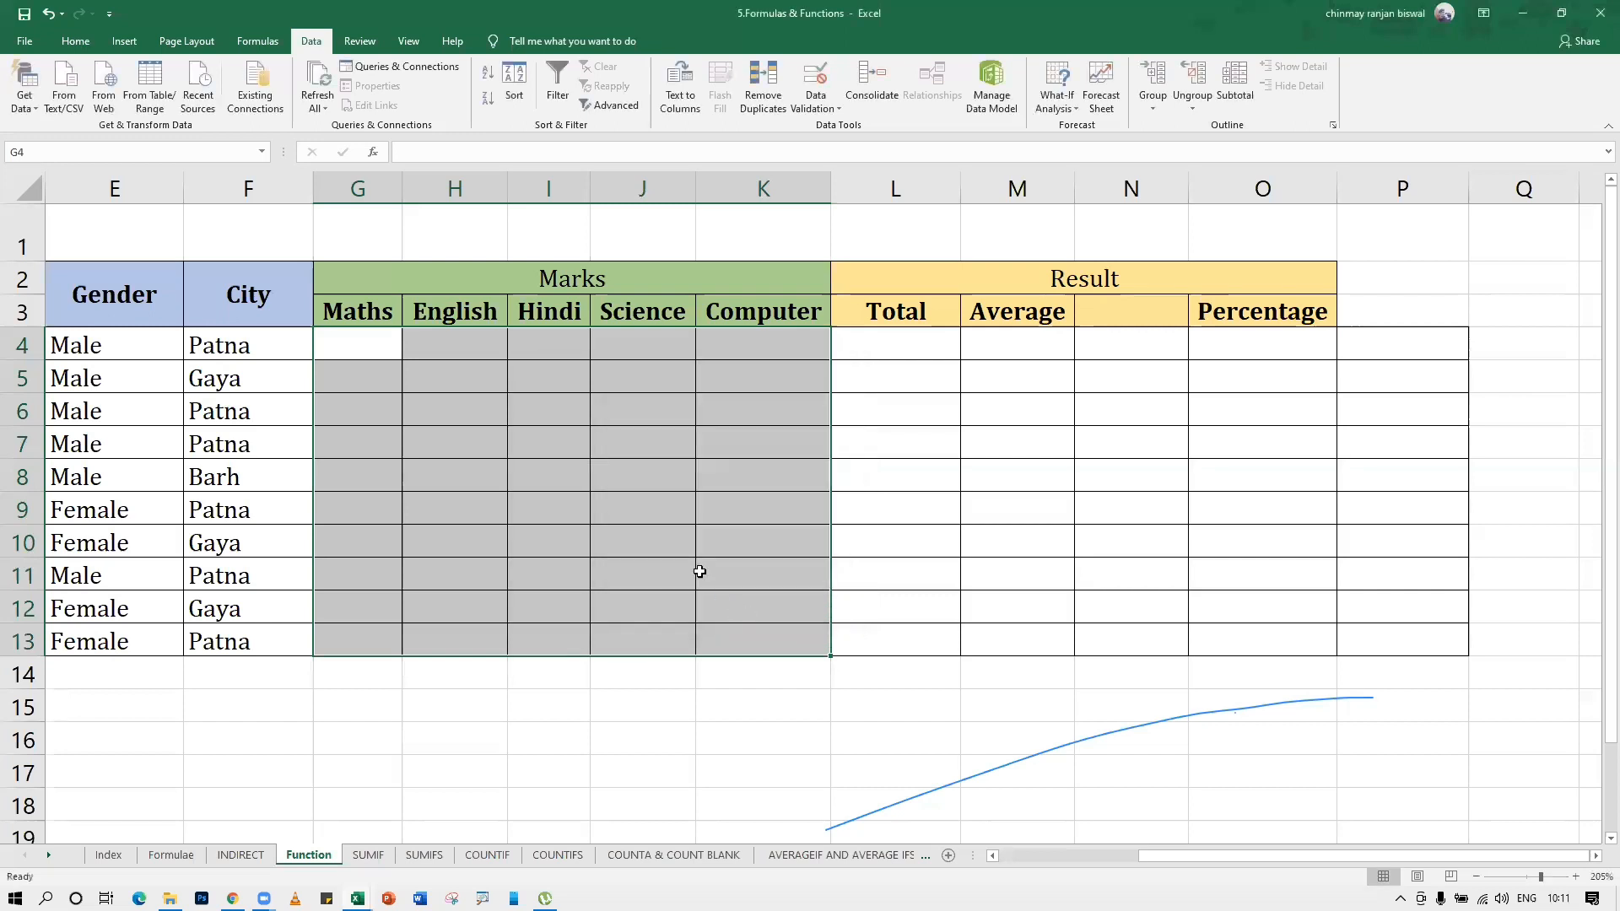
Enter 50 as the Maths mark in cell G4
click(595, 486)
click(398, 350)
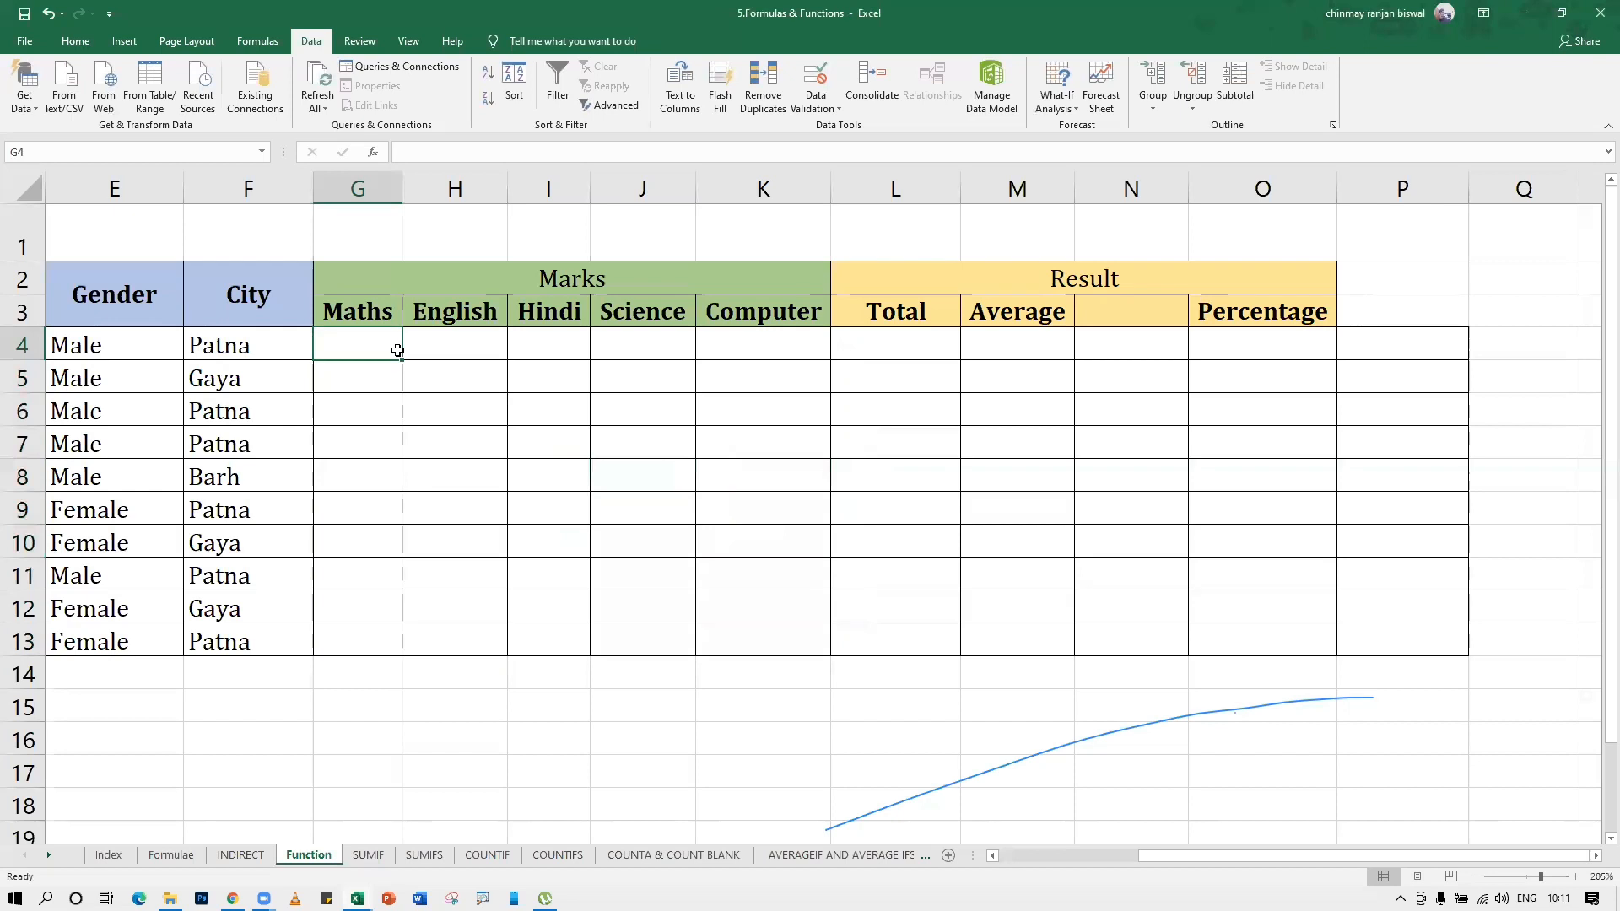
text(50)
key(Return)
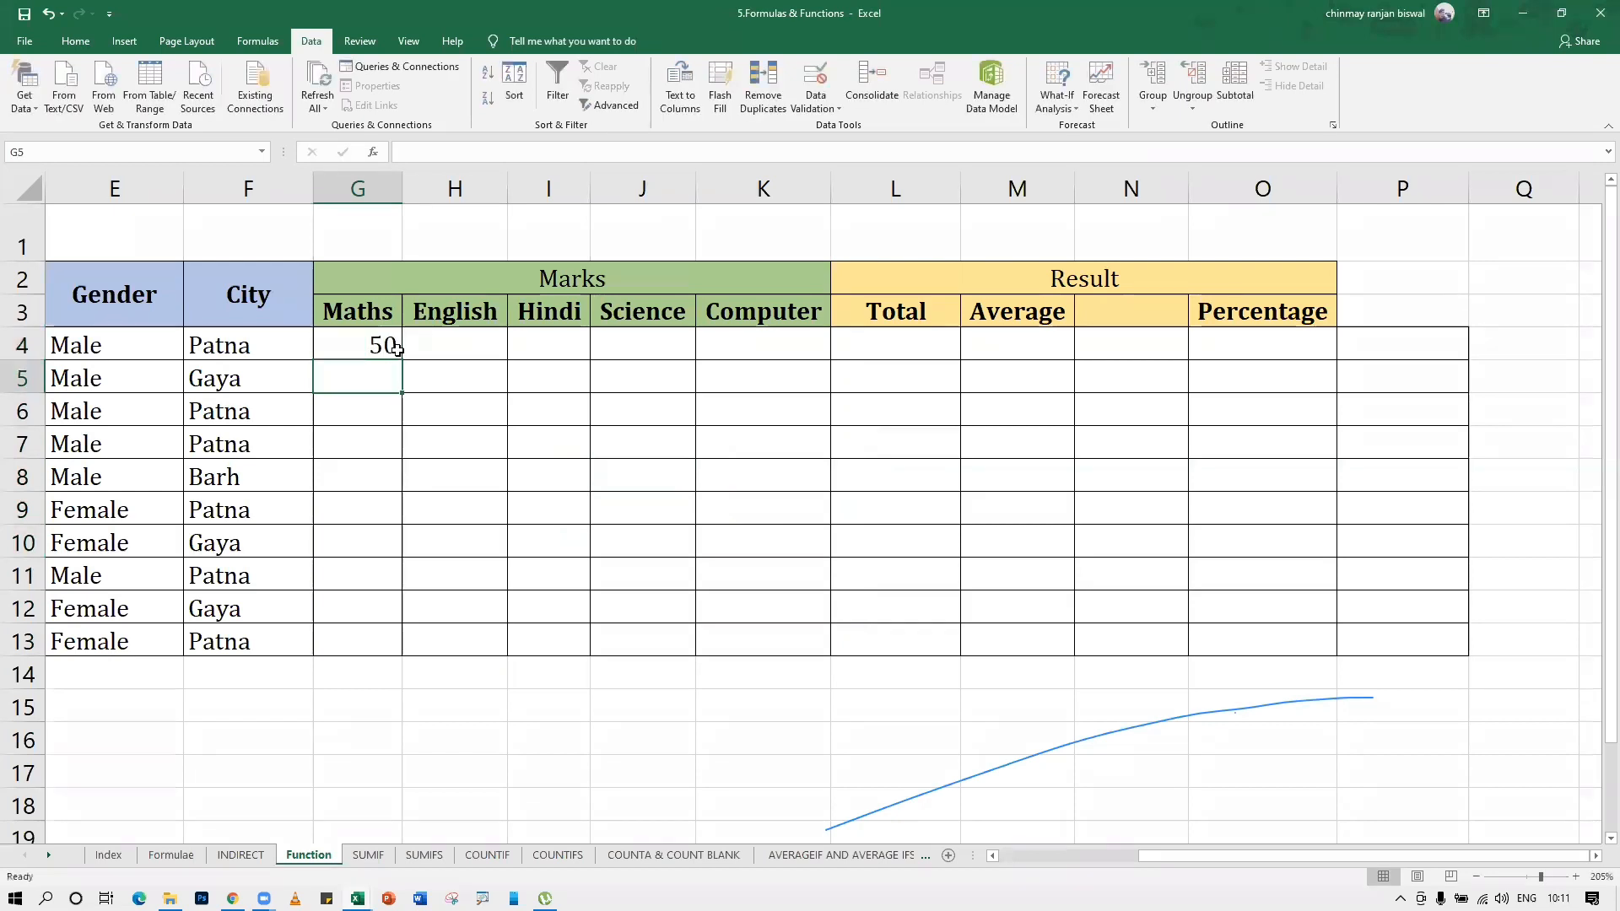
Try the out-of-range mark 500 in cell G5 and replace it with 55
text(500)
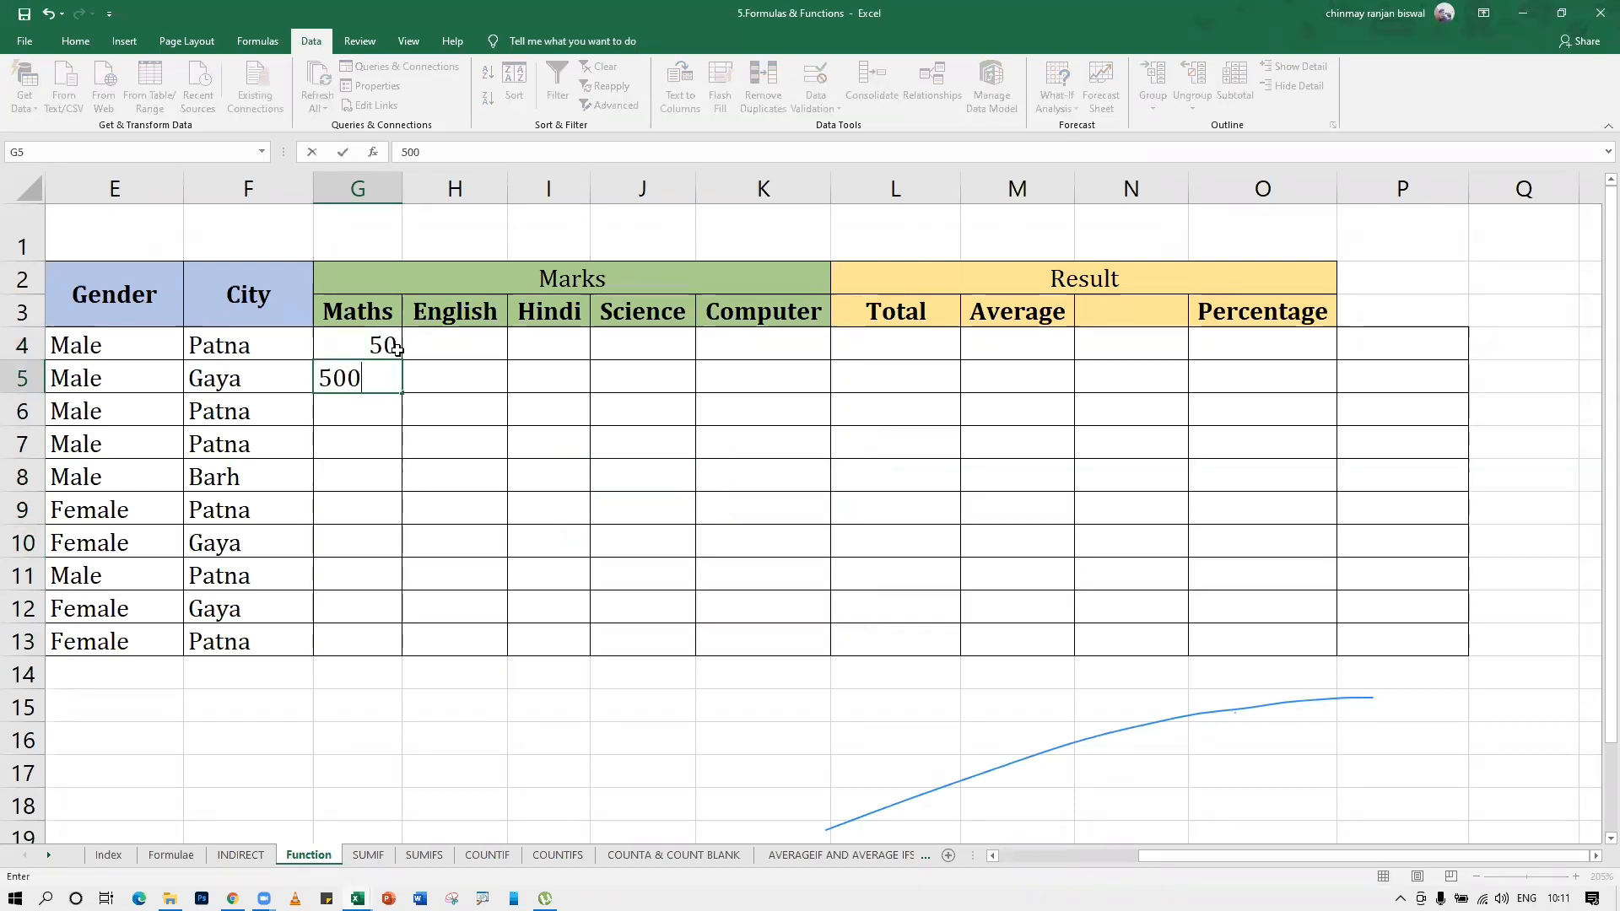
key(Return)
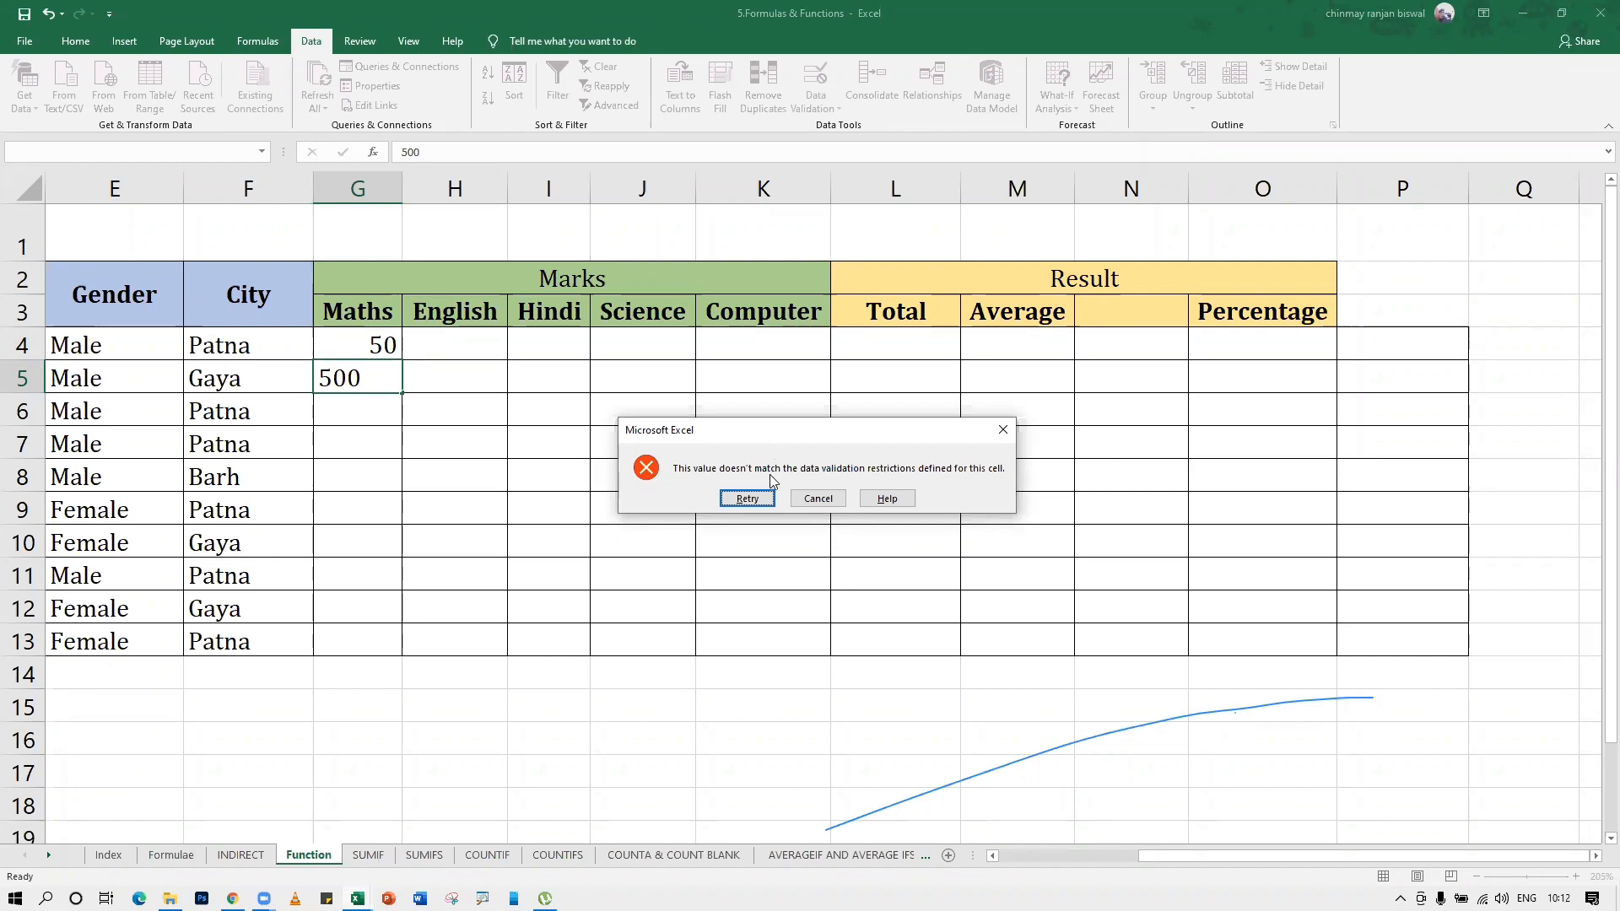
click(748, 498)
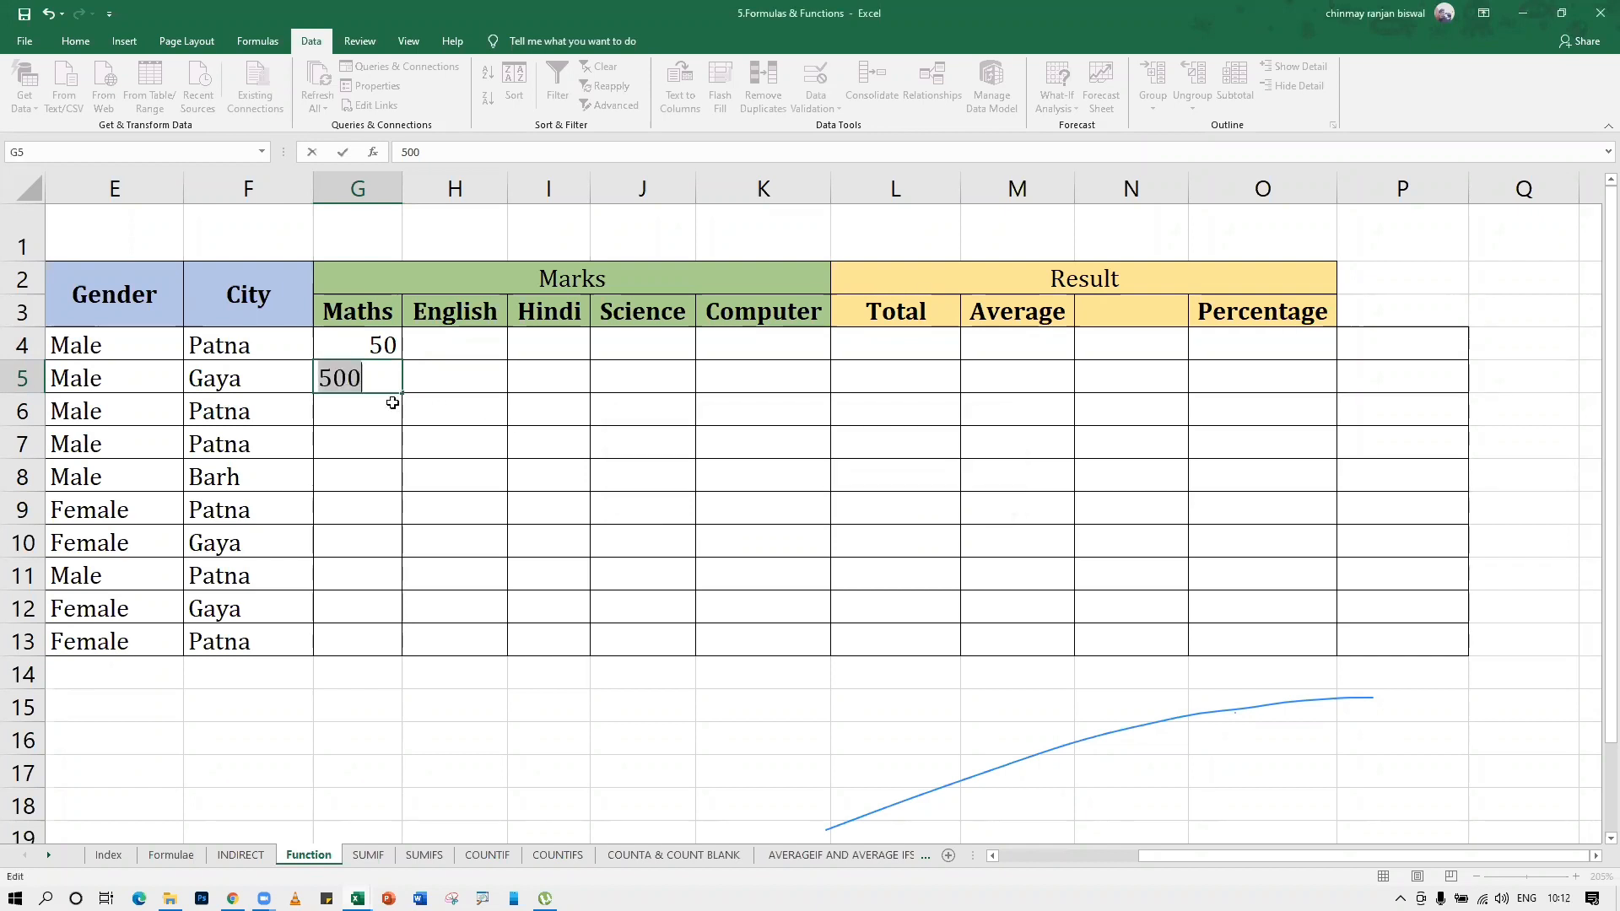
text(55)
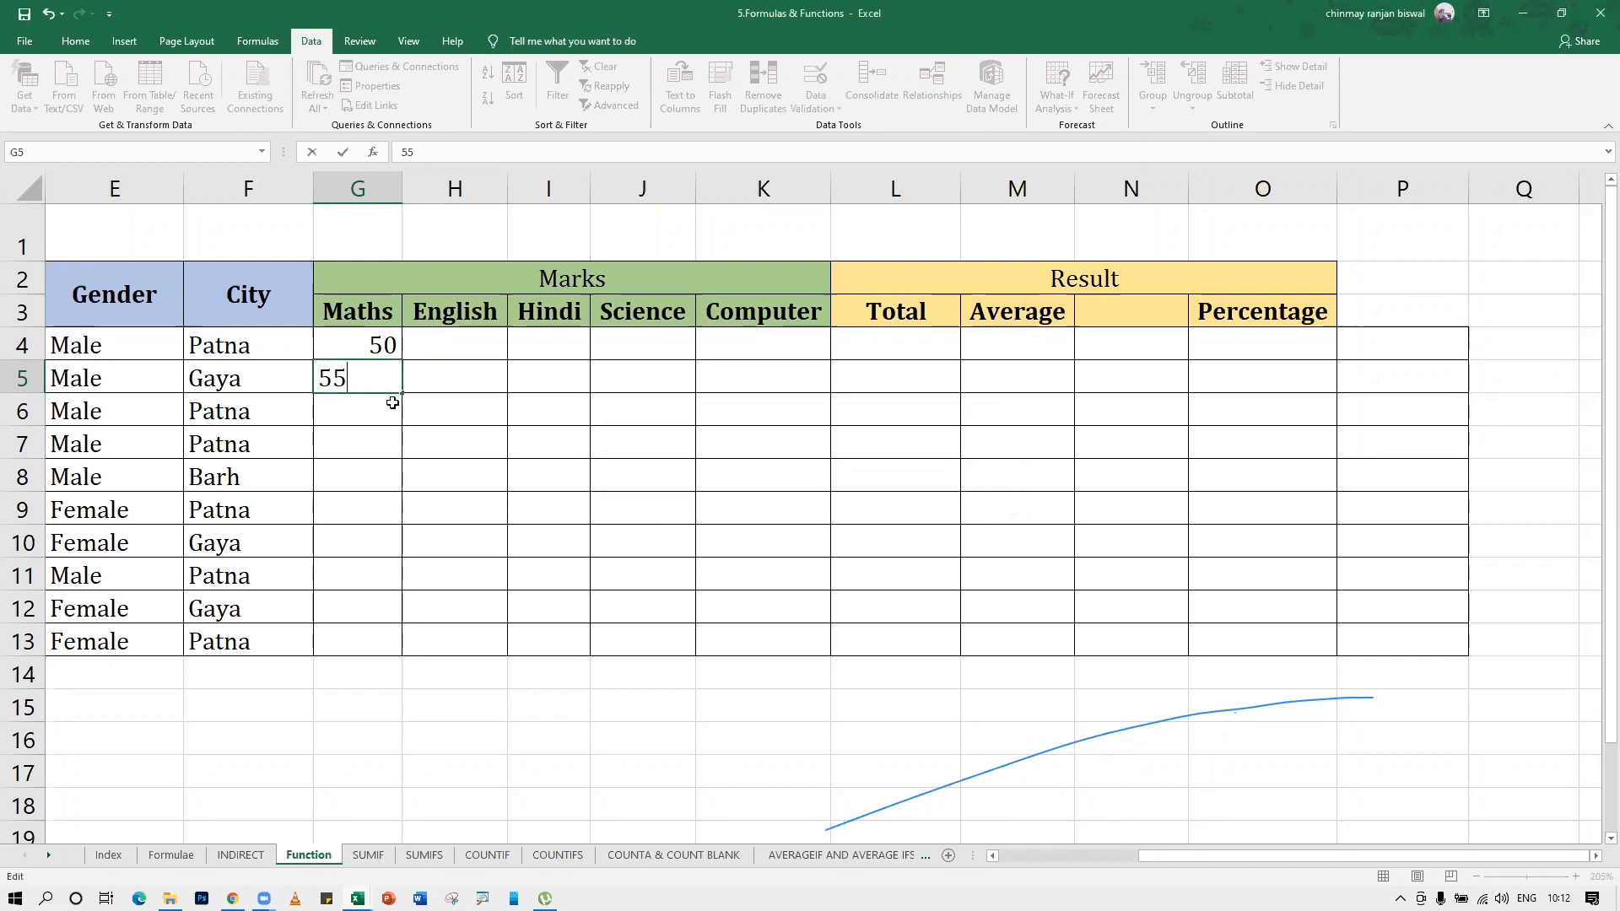
key(Return)
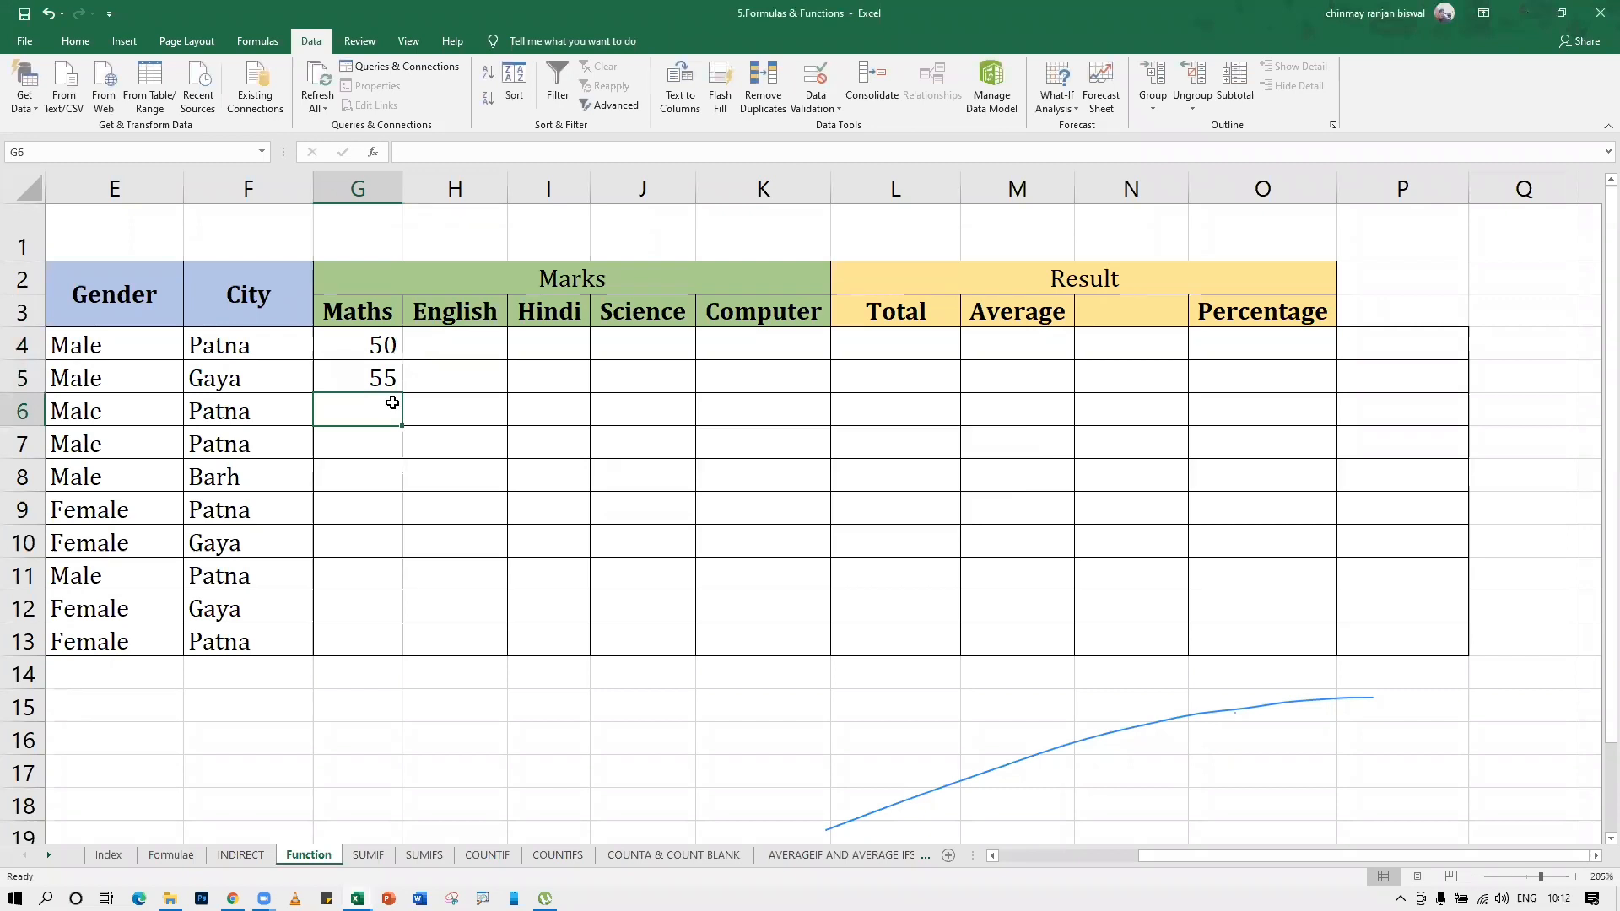
Try the mark 101 in cell G6 and correct it to 100
text(101)
key(Return)
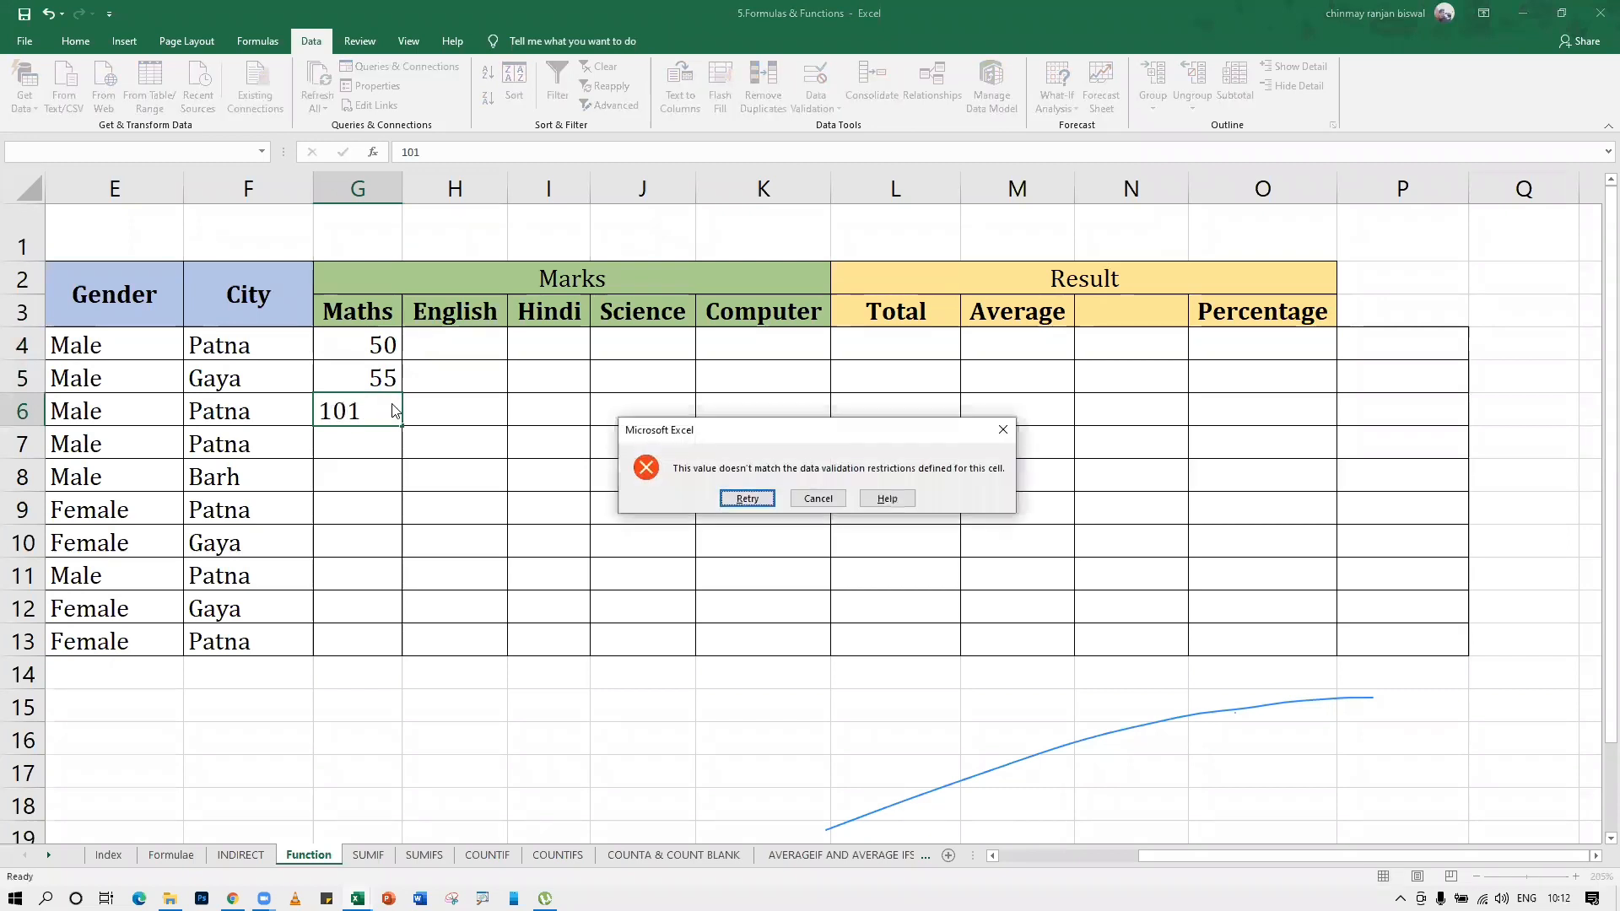
key(Return)
key(End)
key(BackSpace)
text(0)
key(Return)
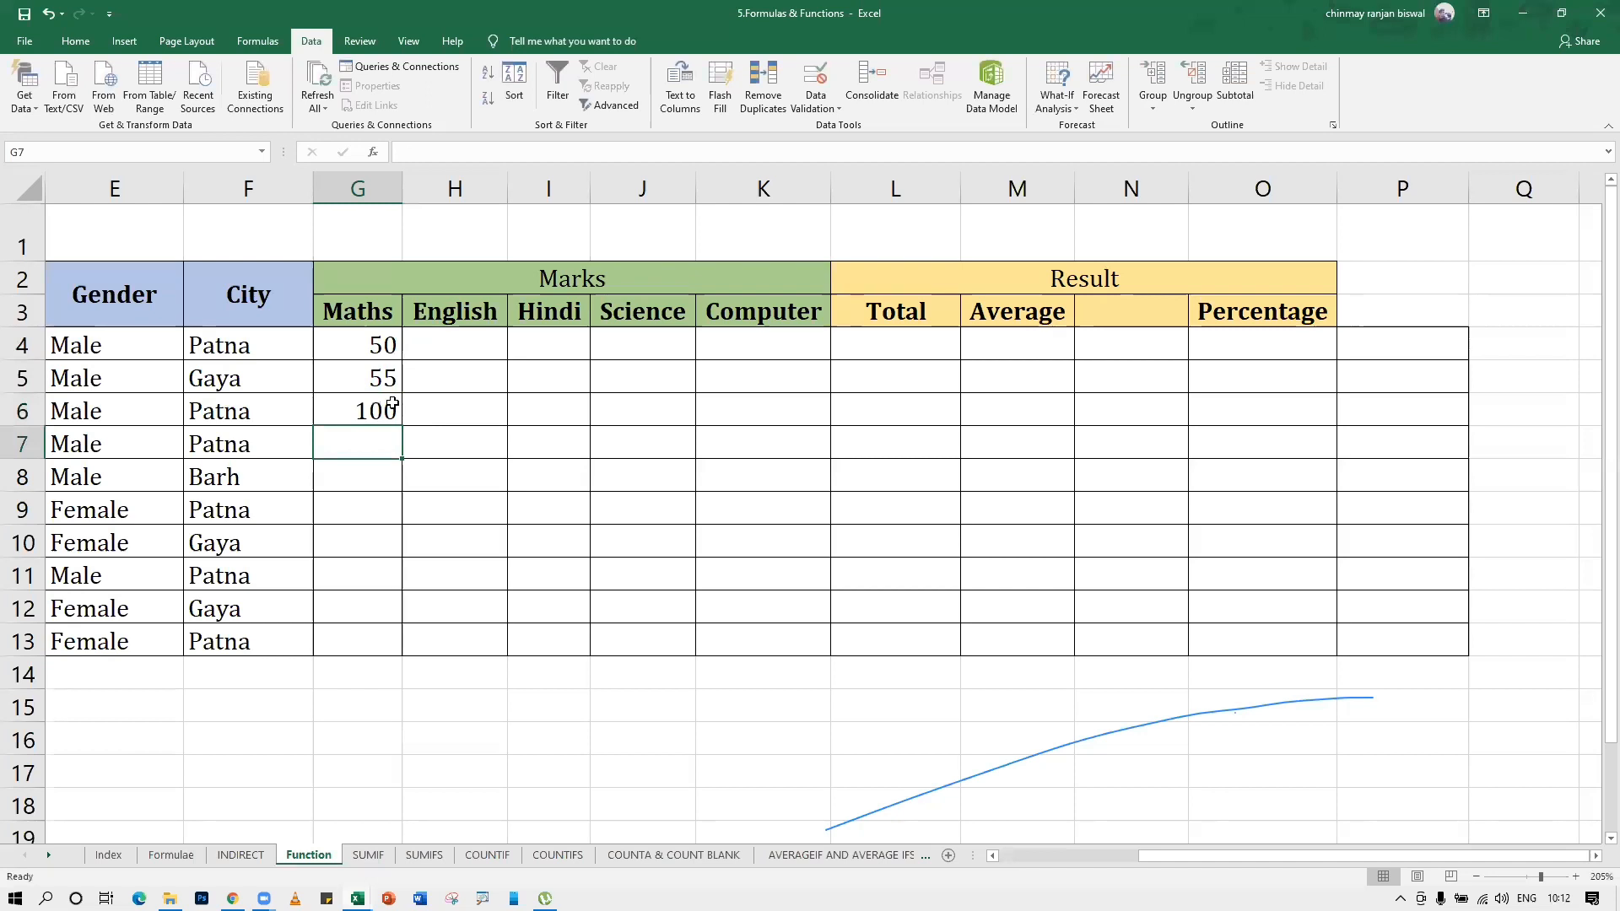
Try to enter the mark 600 in cell G7 and cancel the entry
text(600)
key(Return)
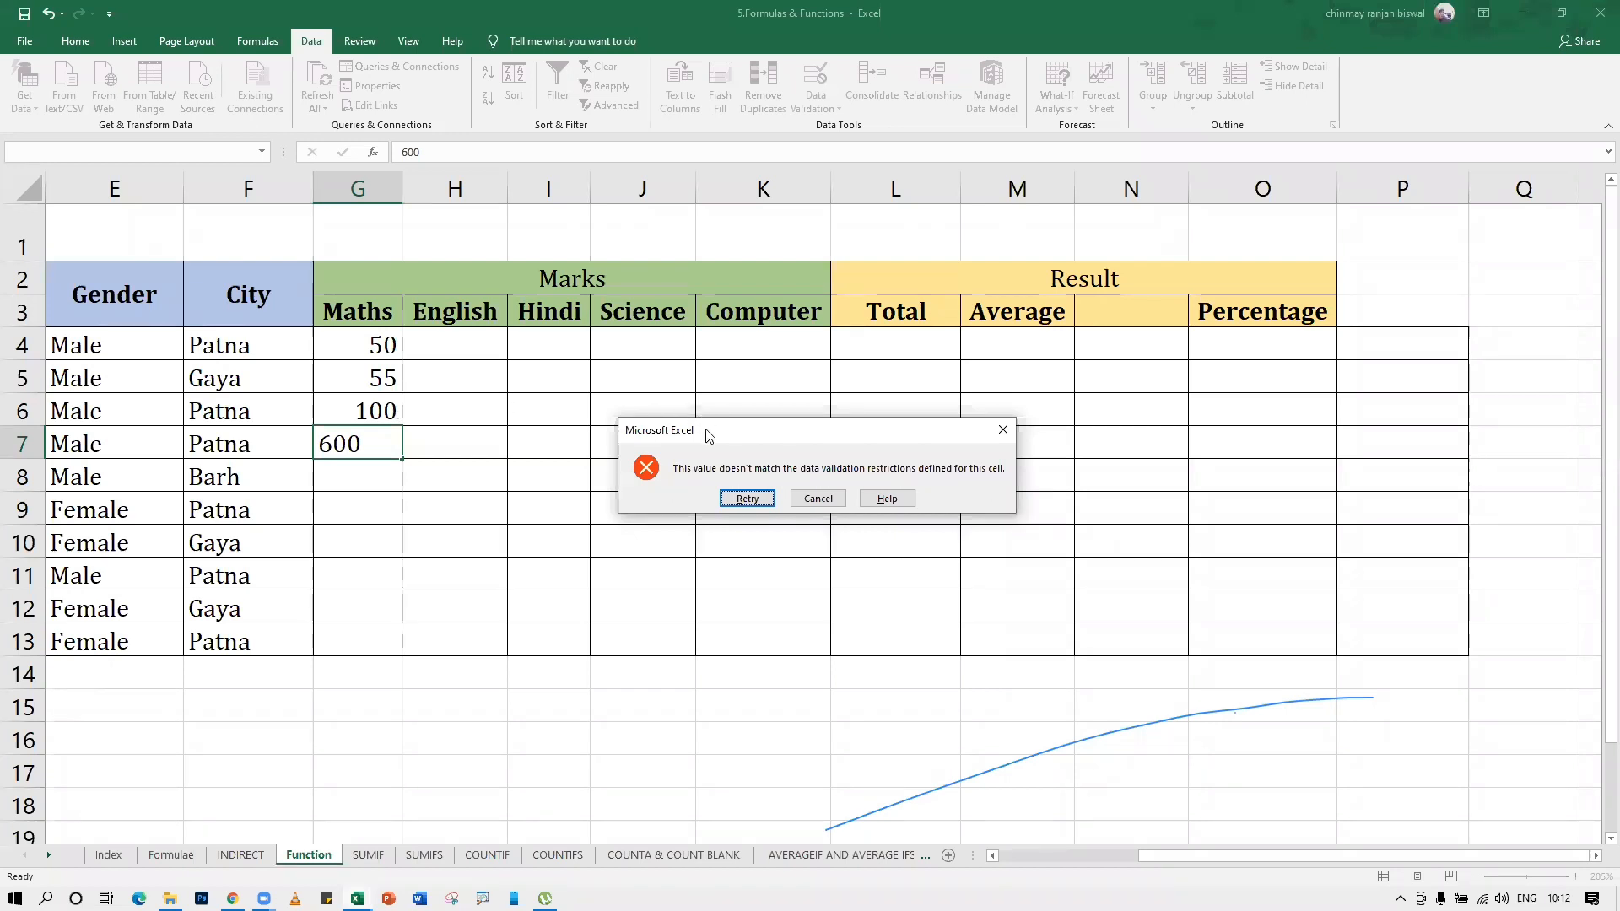
drag(704, 436, 660, 438)
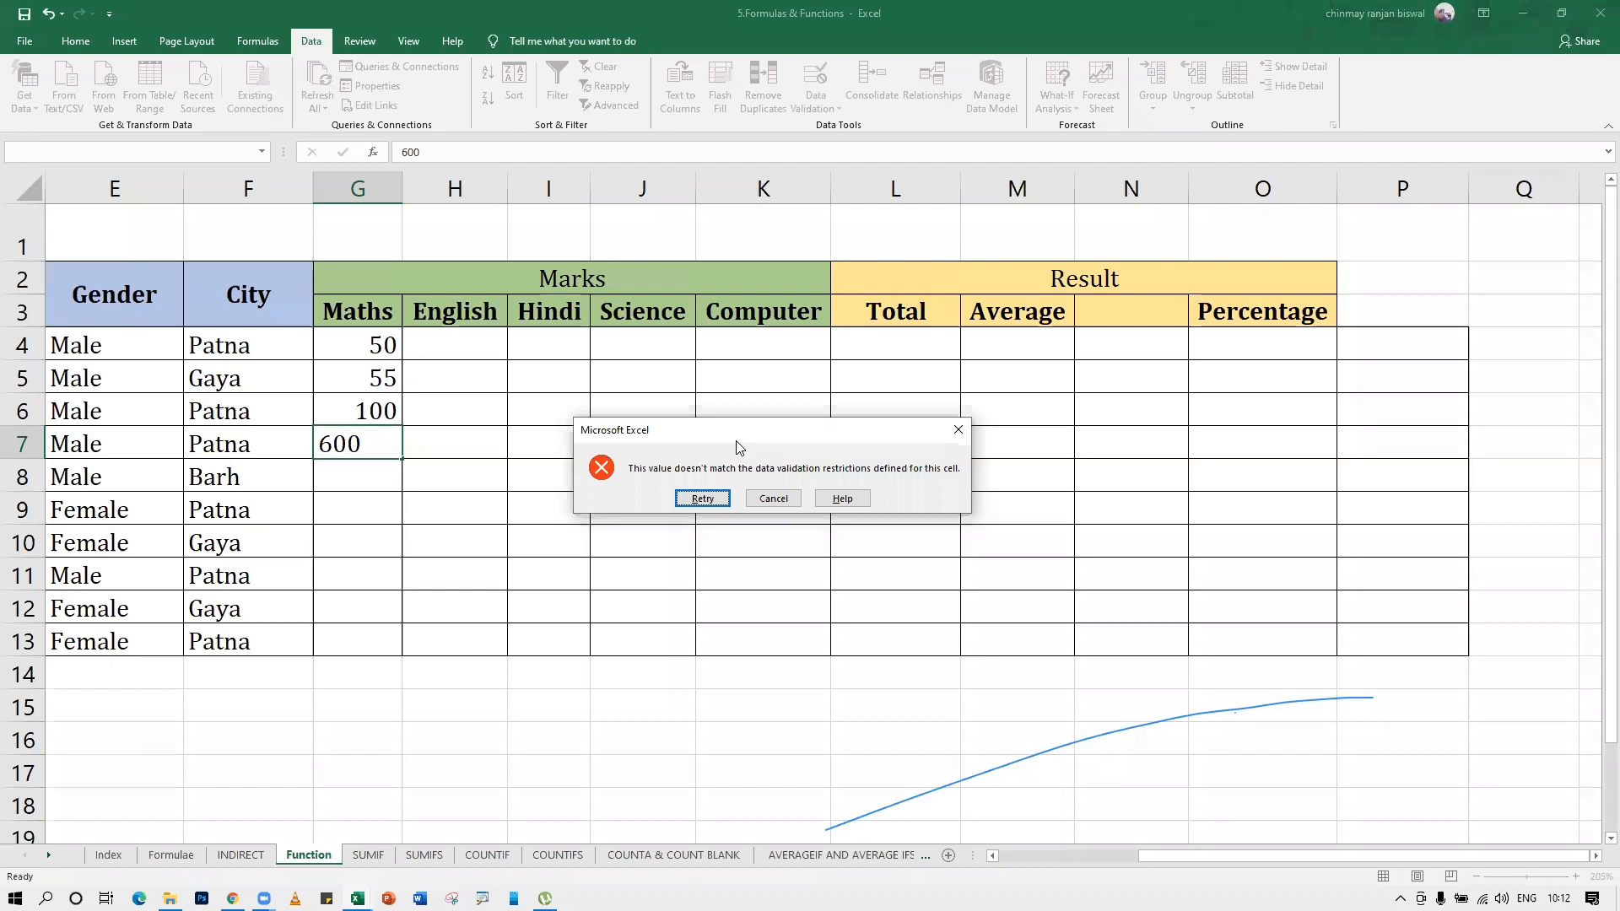
drag(720, 427, 658, 412)
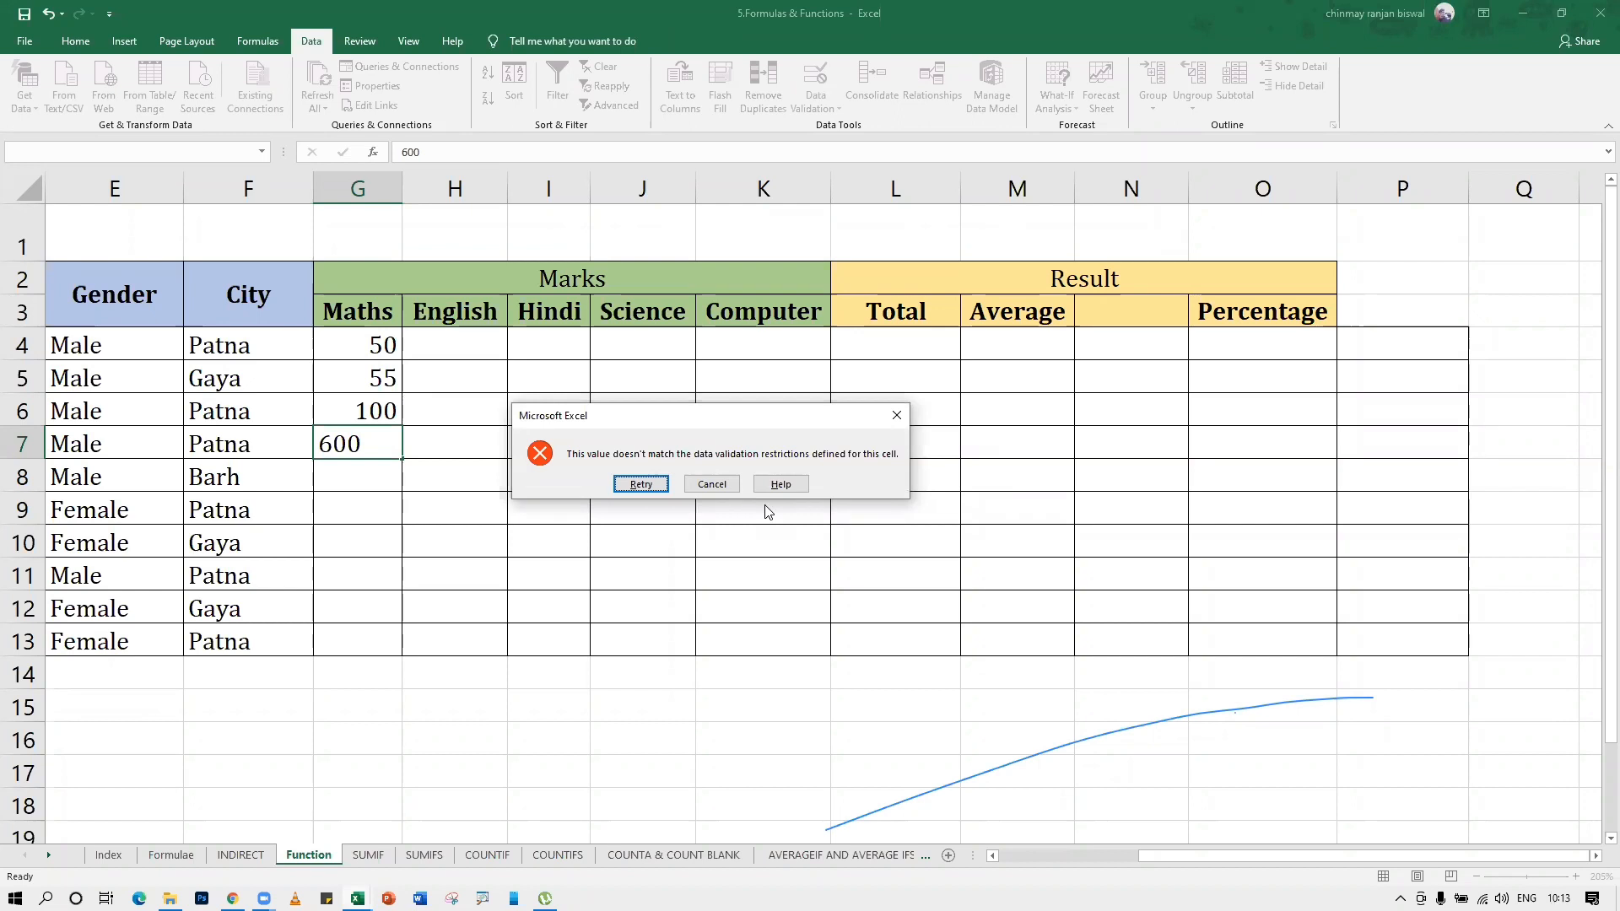
click(719, 480)
click(596, 466)
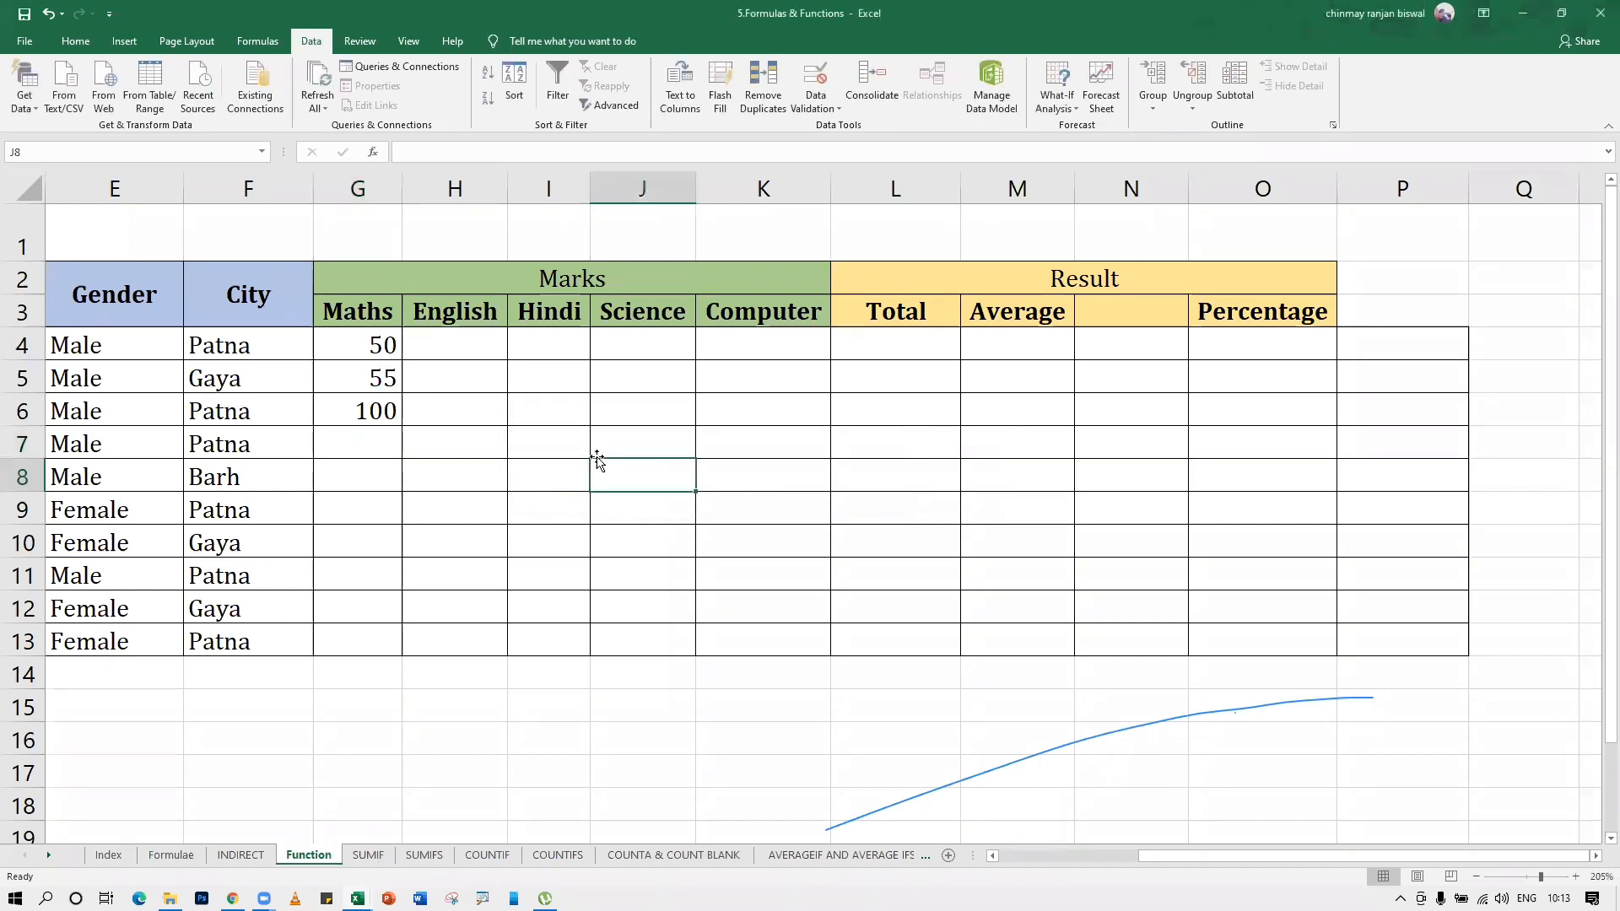
Reopen data validation for the marks range G4:K13 and title its input message "My Message"
drag(372, 343, 763, 635)
click(815, 101)
click(833, 126)
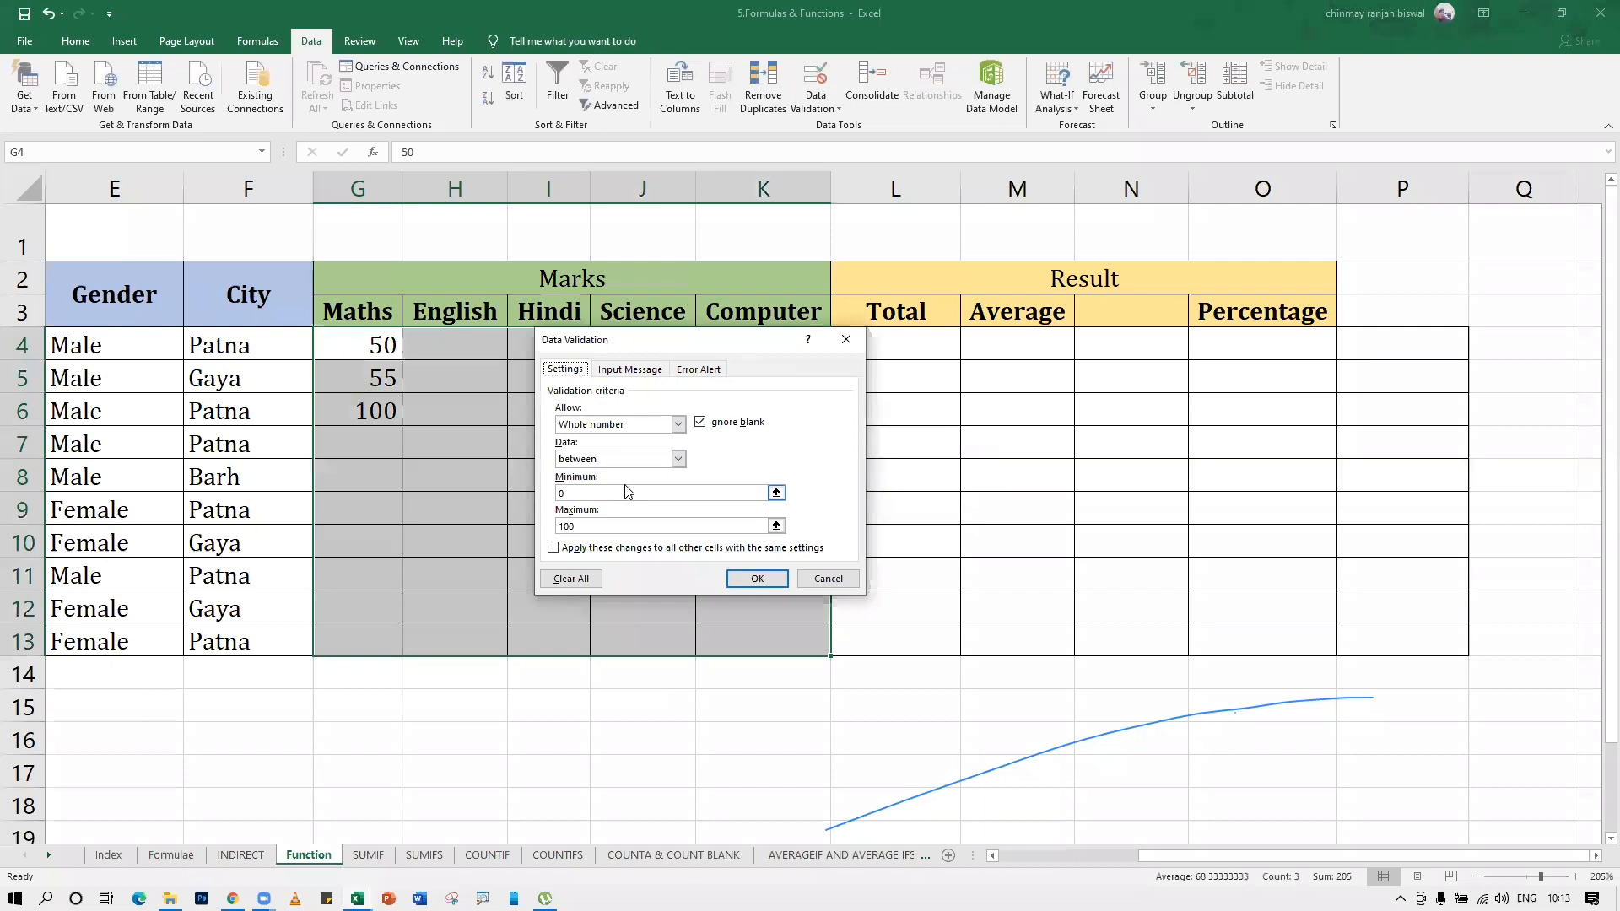
click(631, 369)
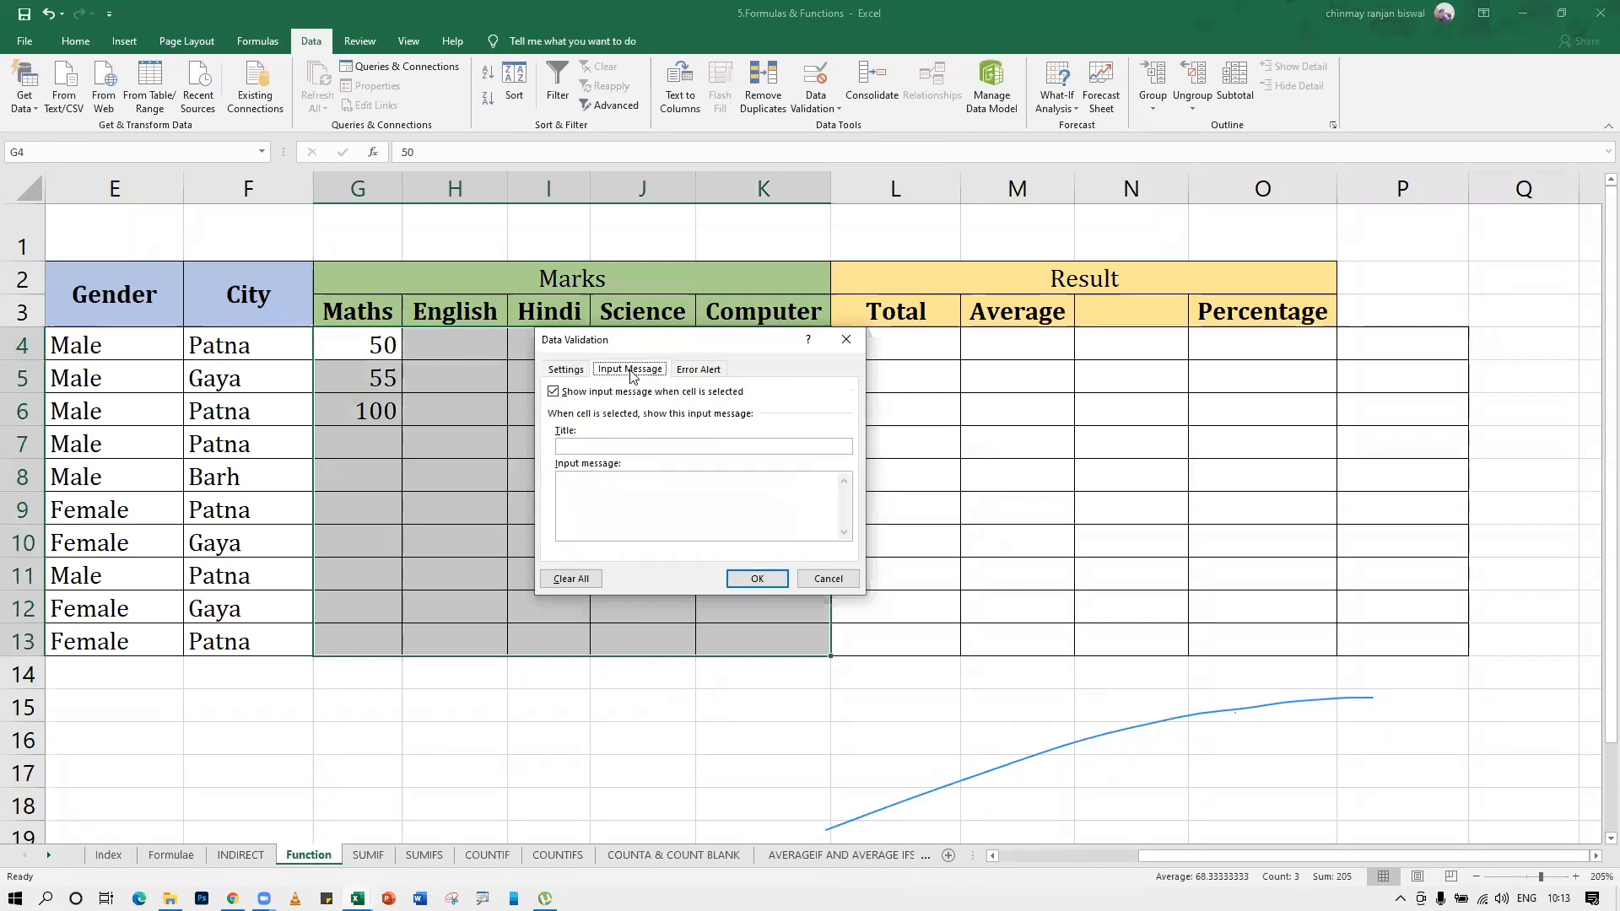
click(607, 446)
text(My Message)
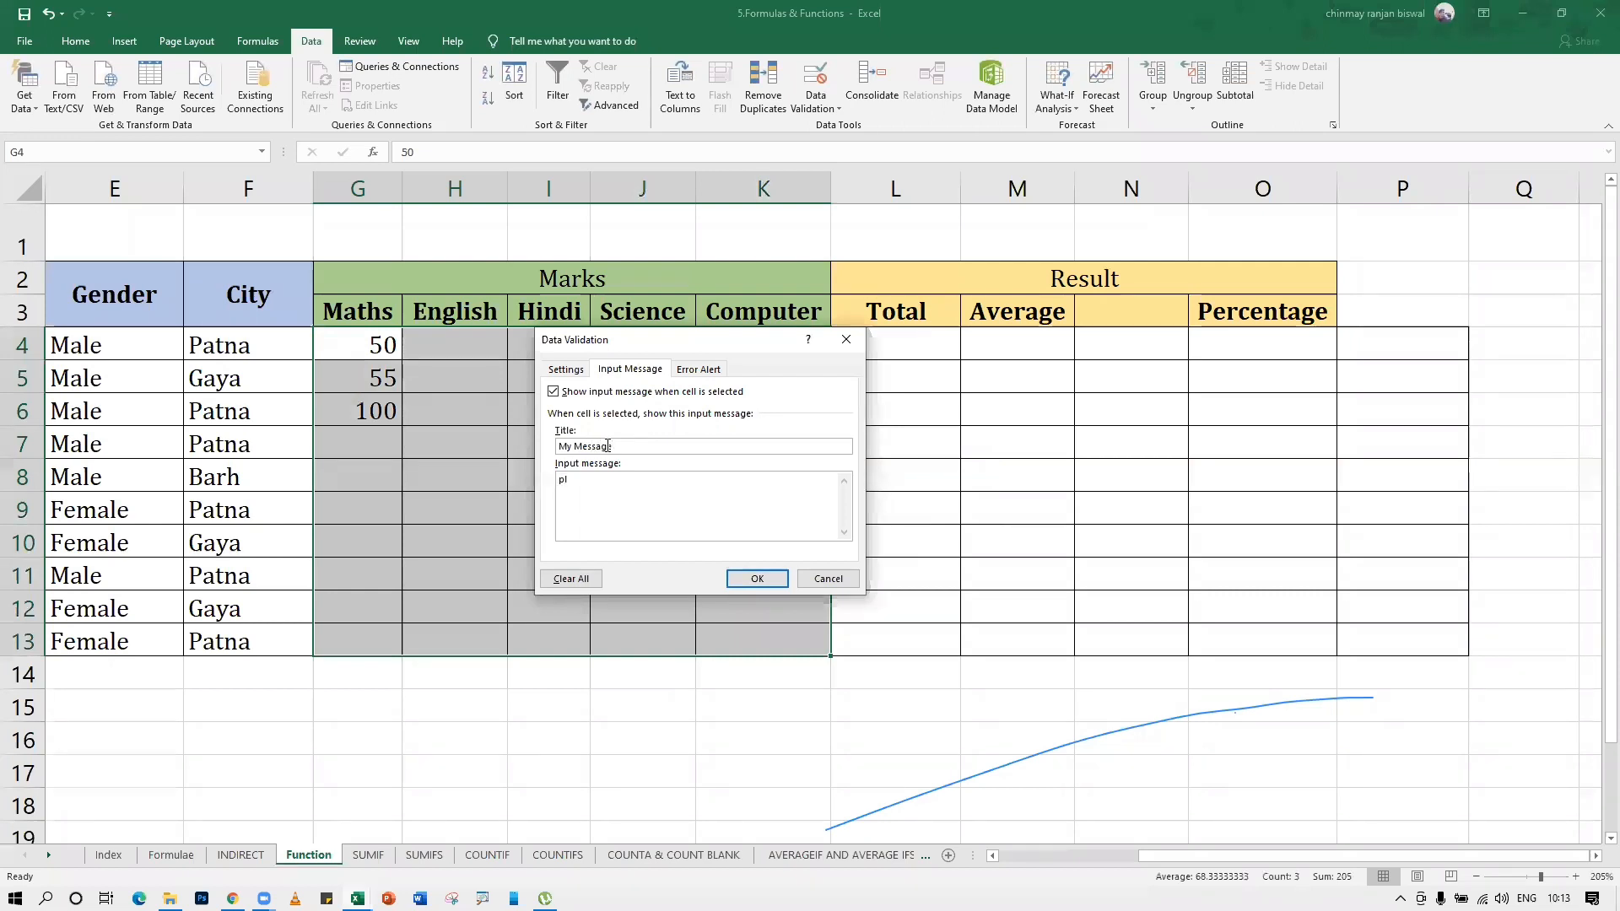
text(Pklease )
text(e)
Set the input message text to "Please enter number between 0 to 100 only" and apply the validation
key(BackSpace)
key(BackSpace)
key(BackSpace)
key(BackSpace)
key(BackSpace)
key(BackSpace)
key(BackSpace)
key(BackSpace)
text(lease)
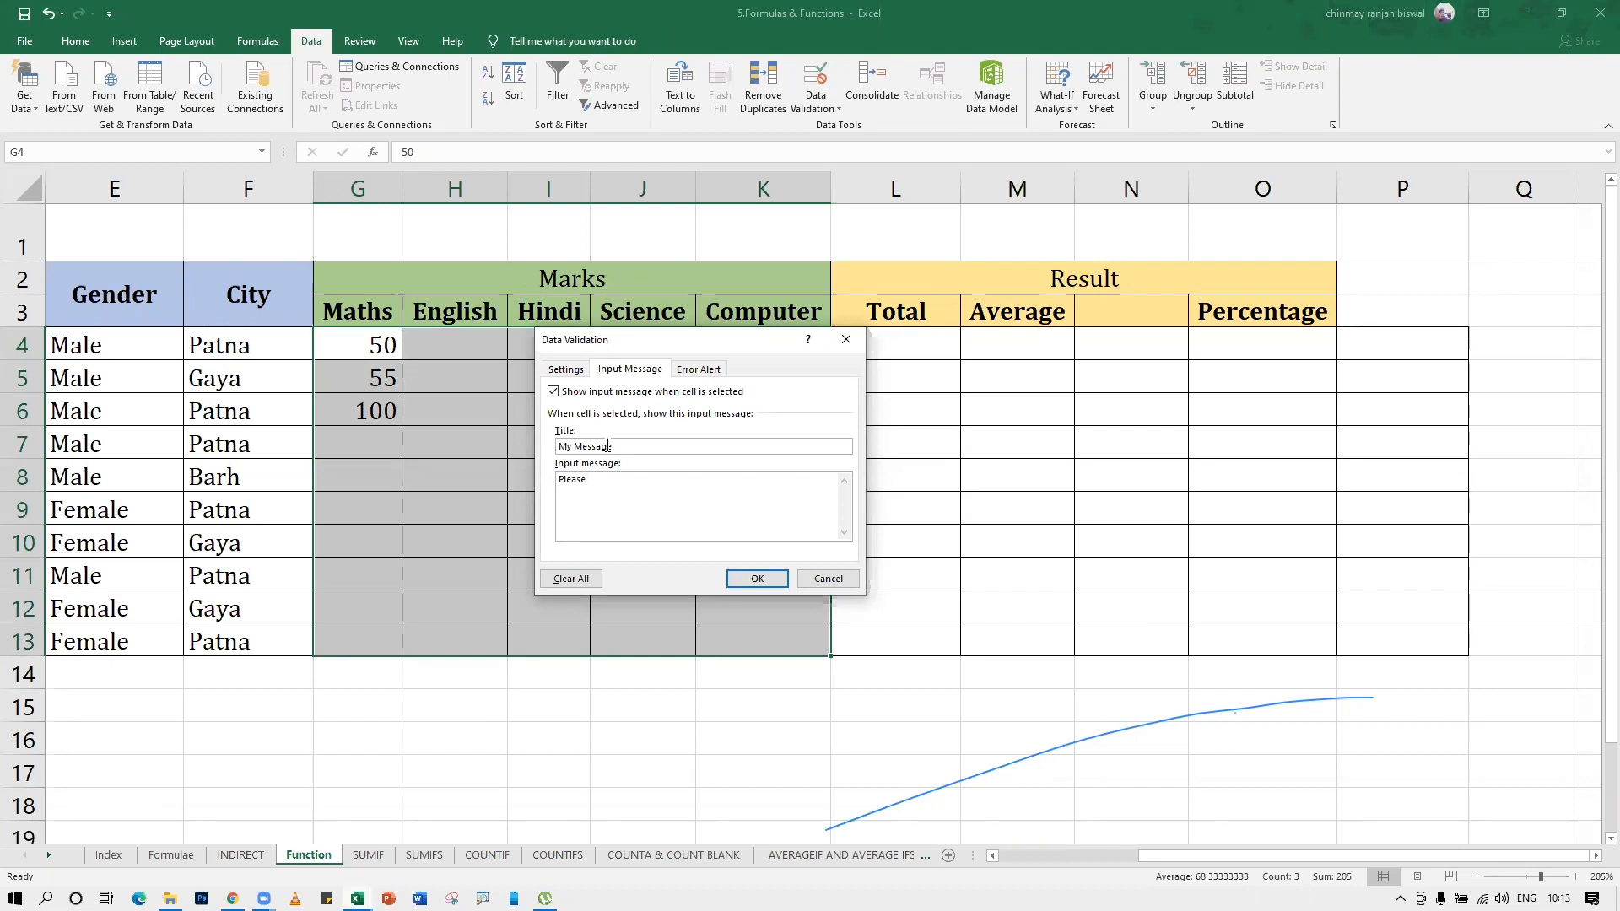
key(ctrl+2)
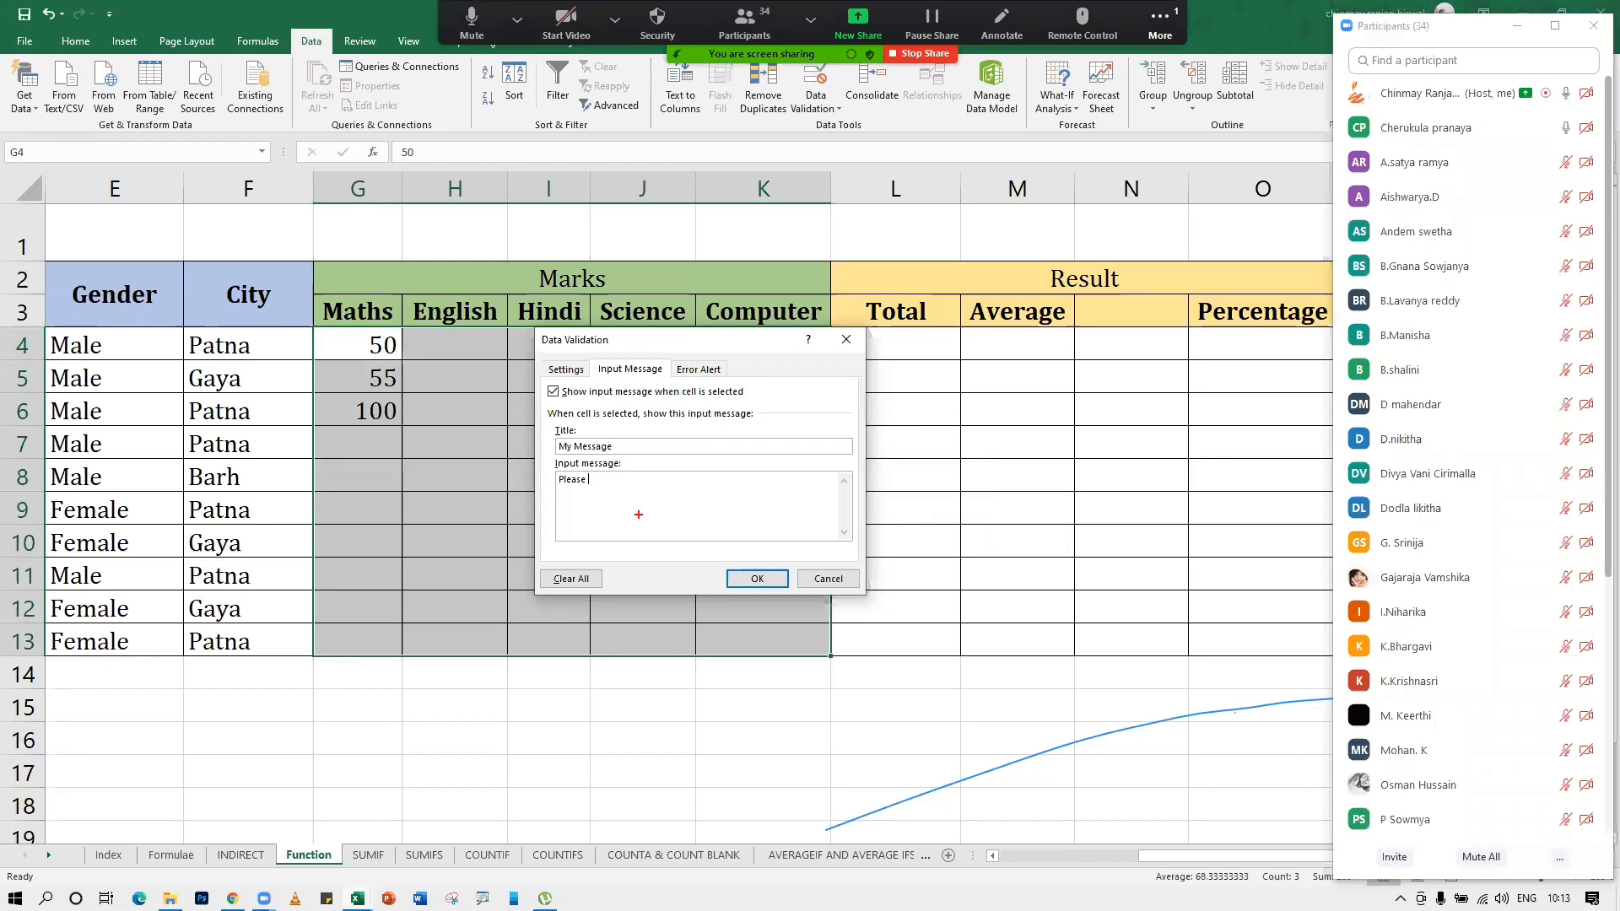
key(Escape)
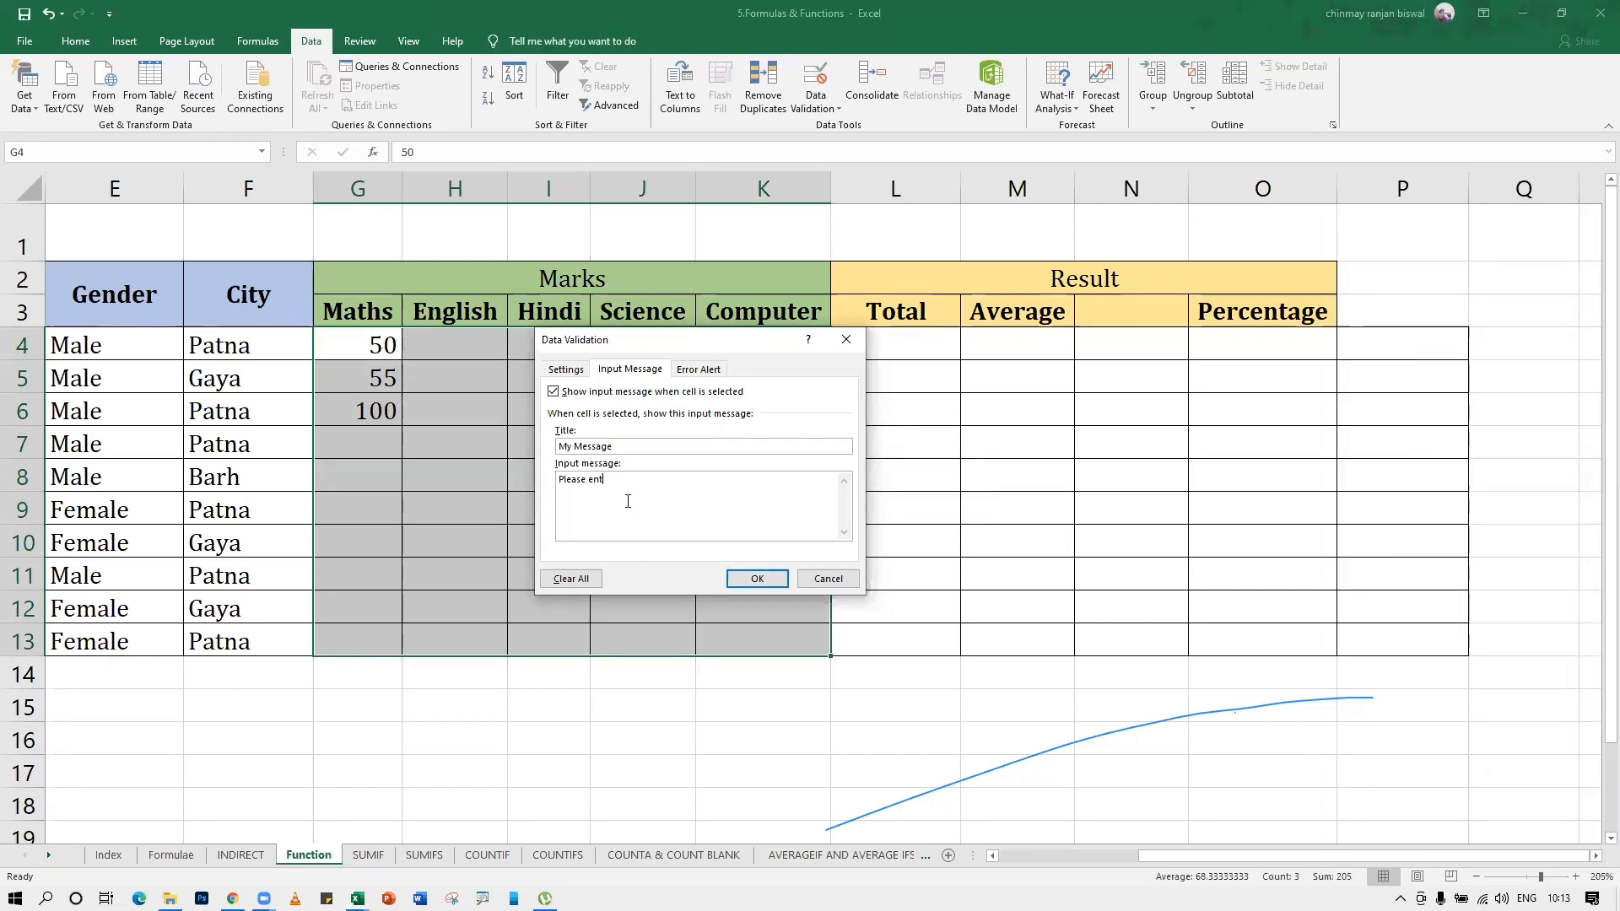
text(er number between 0 t)
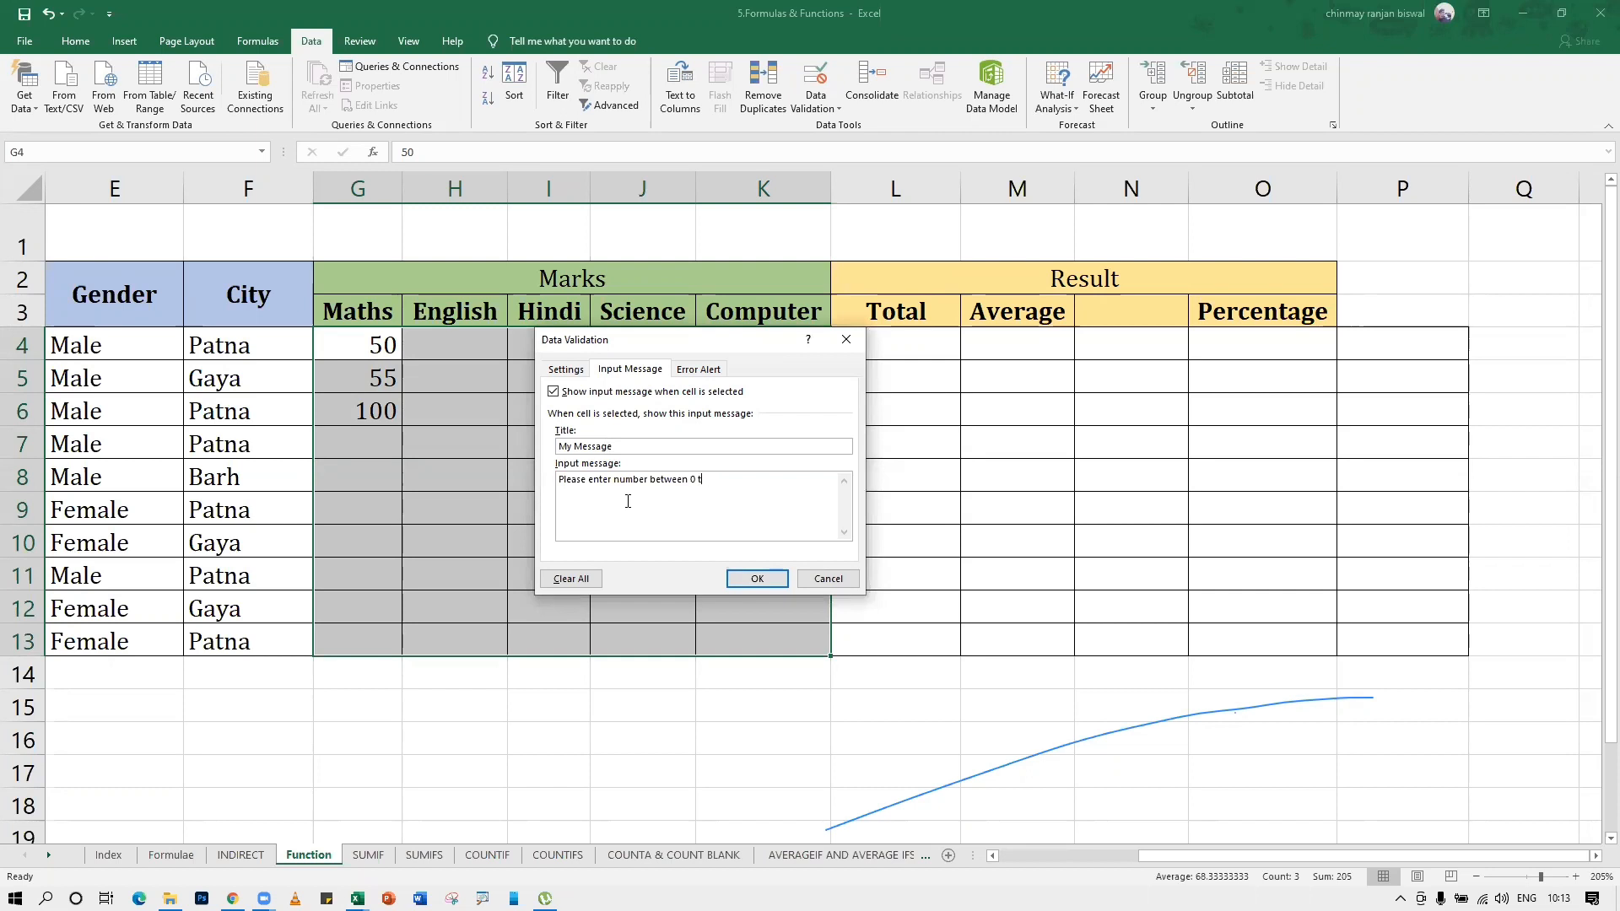
text(p 100 only)
click(765, 578)
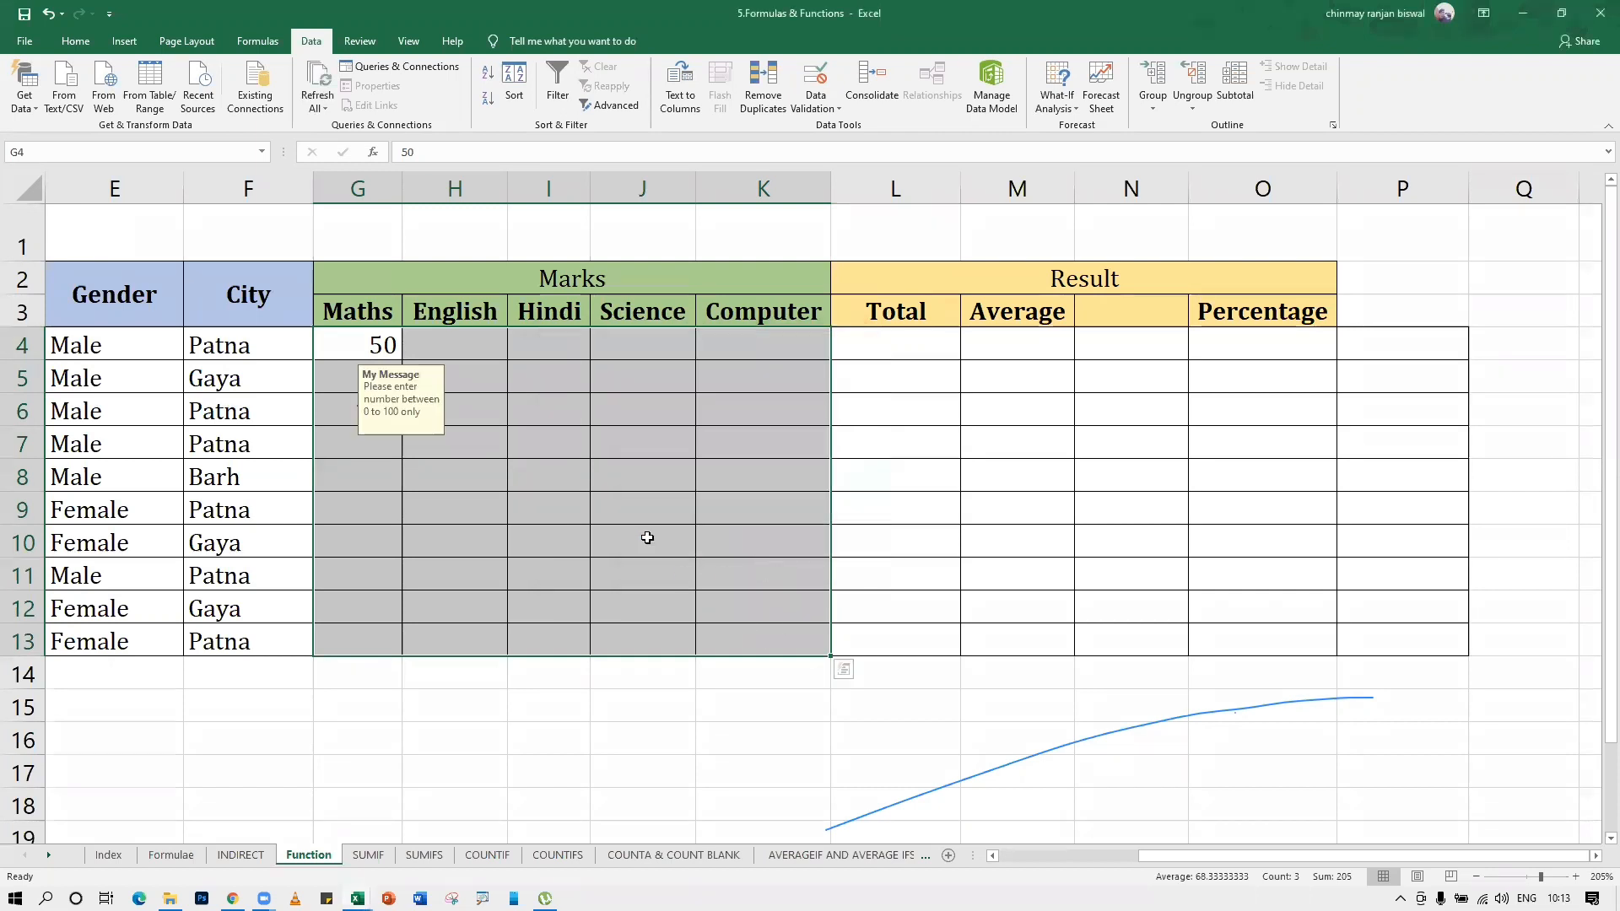
Select various cells across the marks range to examine the input message shown for each
click(542, 470)
click(384, 441)
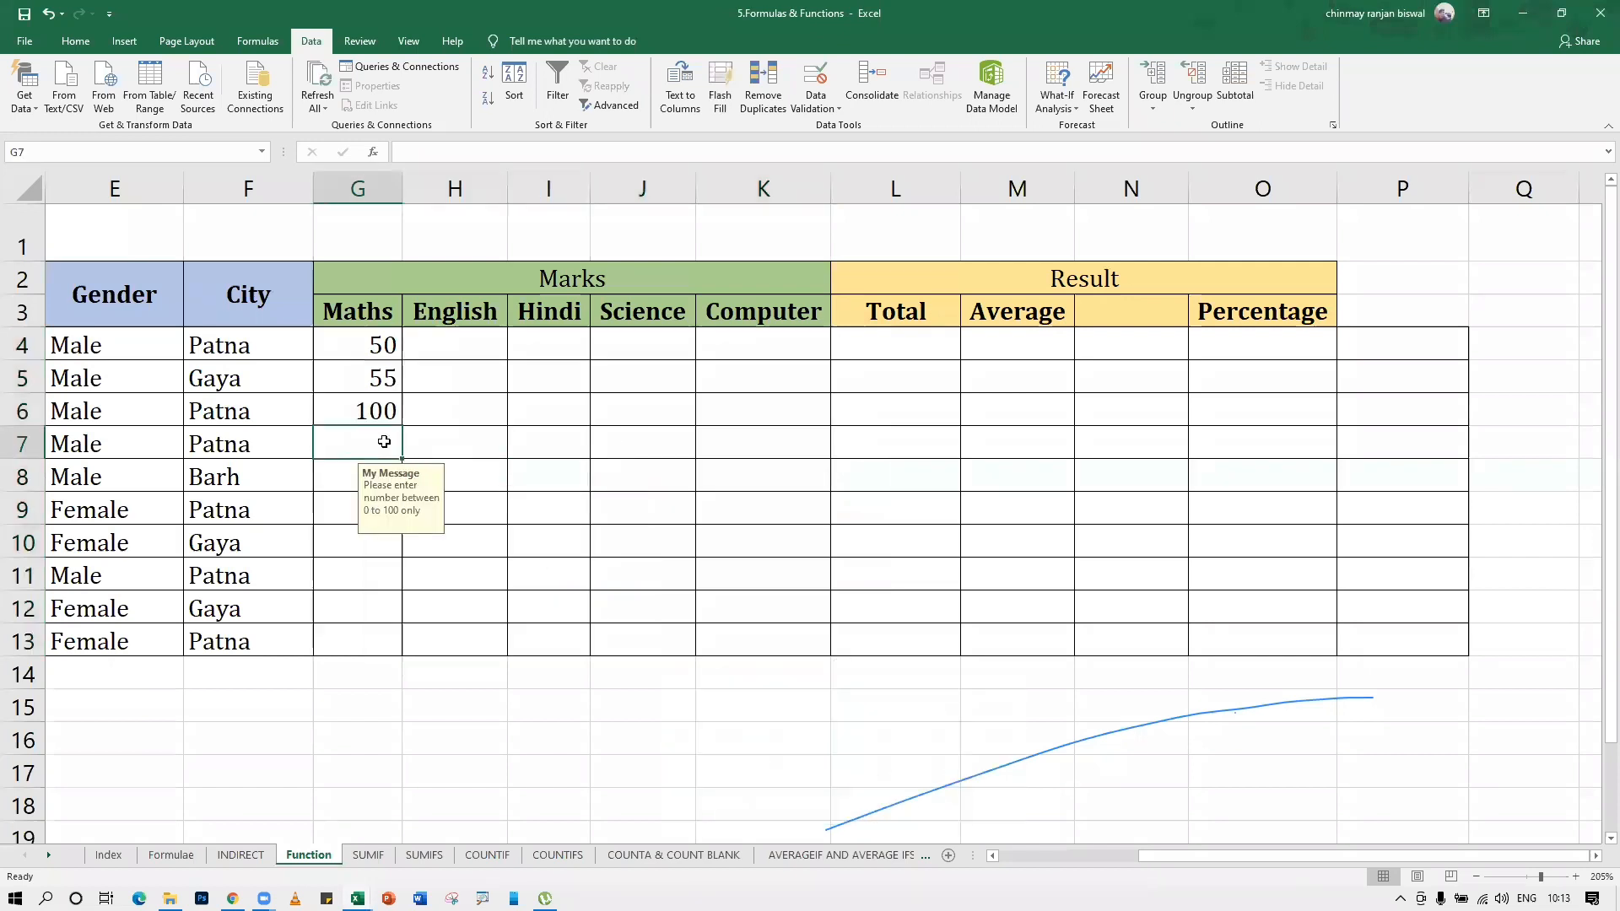
click(335, 481)
click(330, 510)
click(336, 544)
click(341, 571)
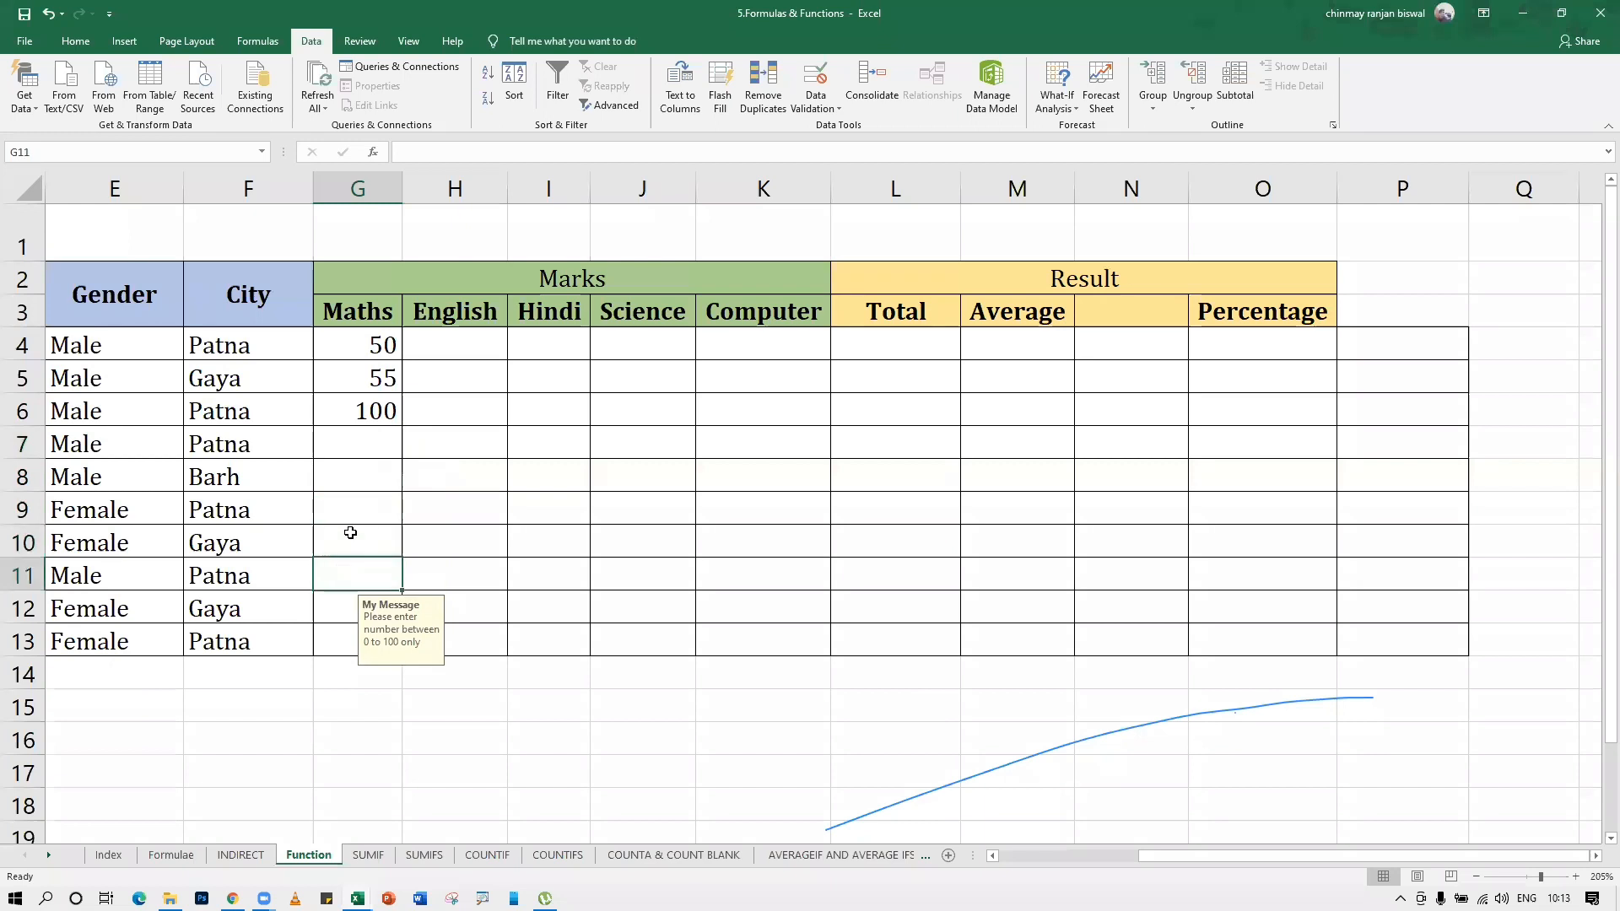
click(372, 478)
click(427, 464)
click(478, 413)
click(484, 380)
click(631, 370)
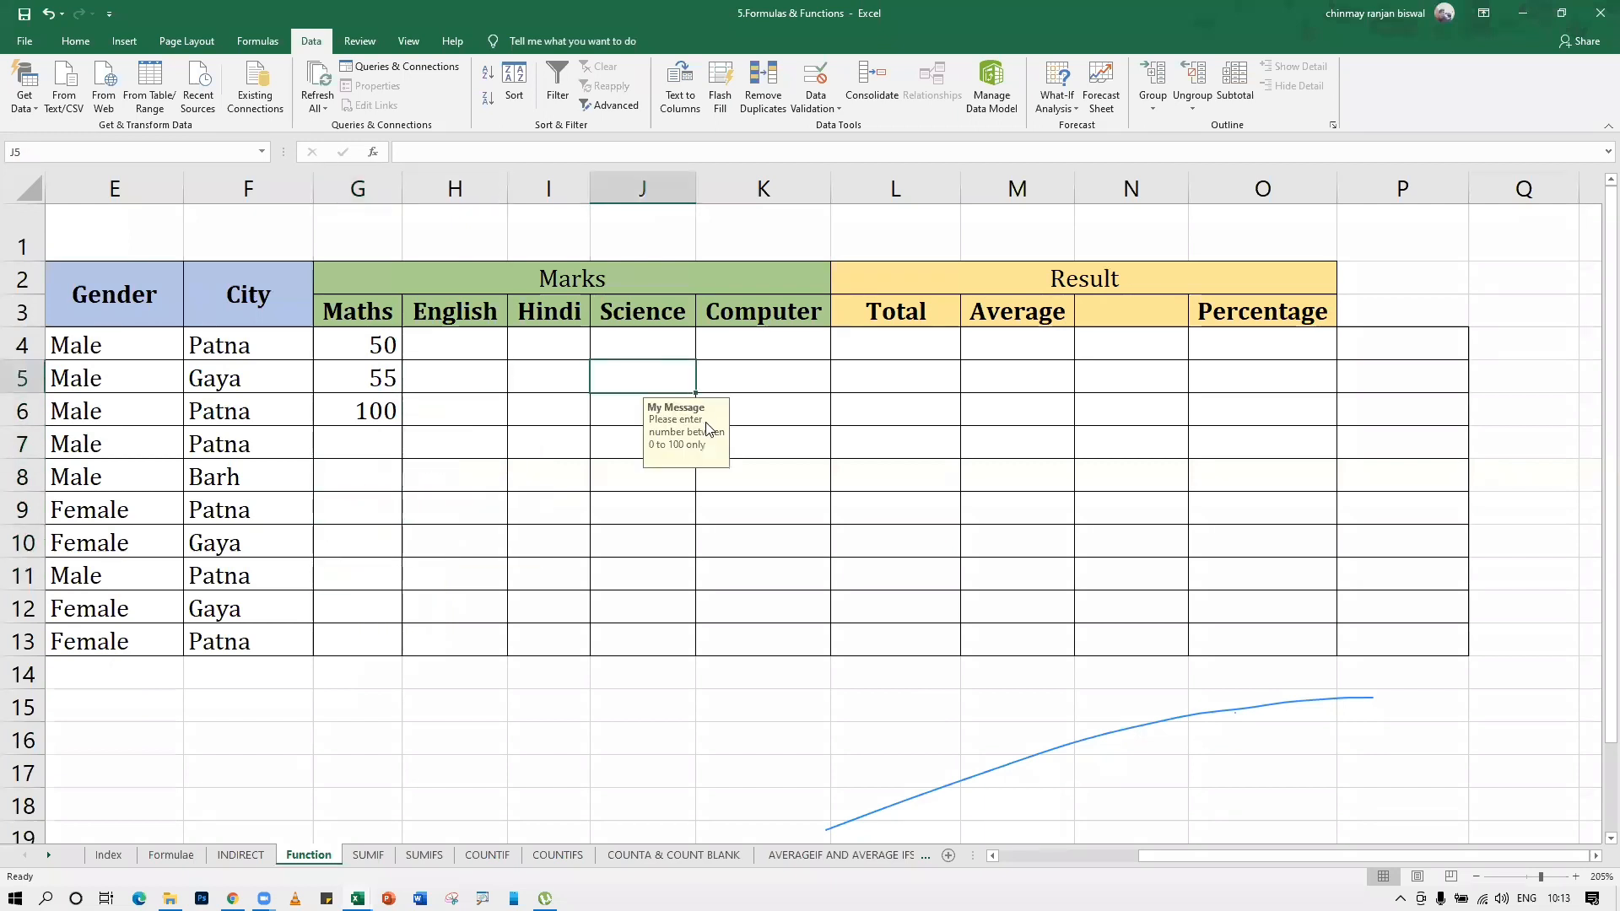
click(627, 478)
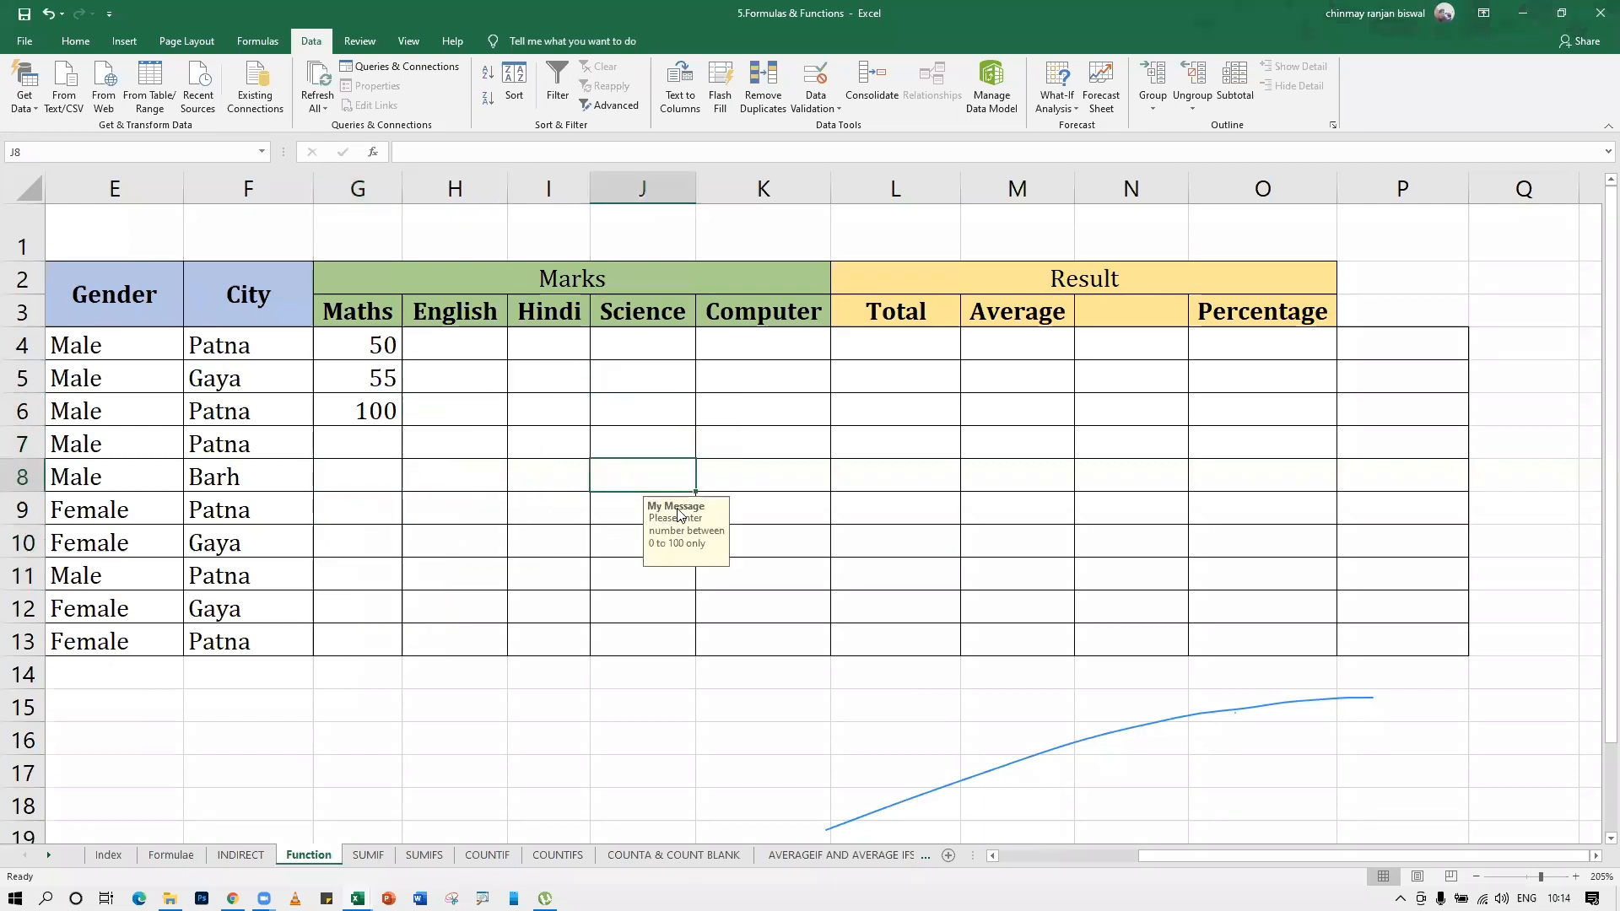
click(725, 442)
click(519, 547)
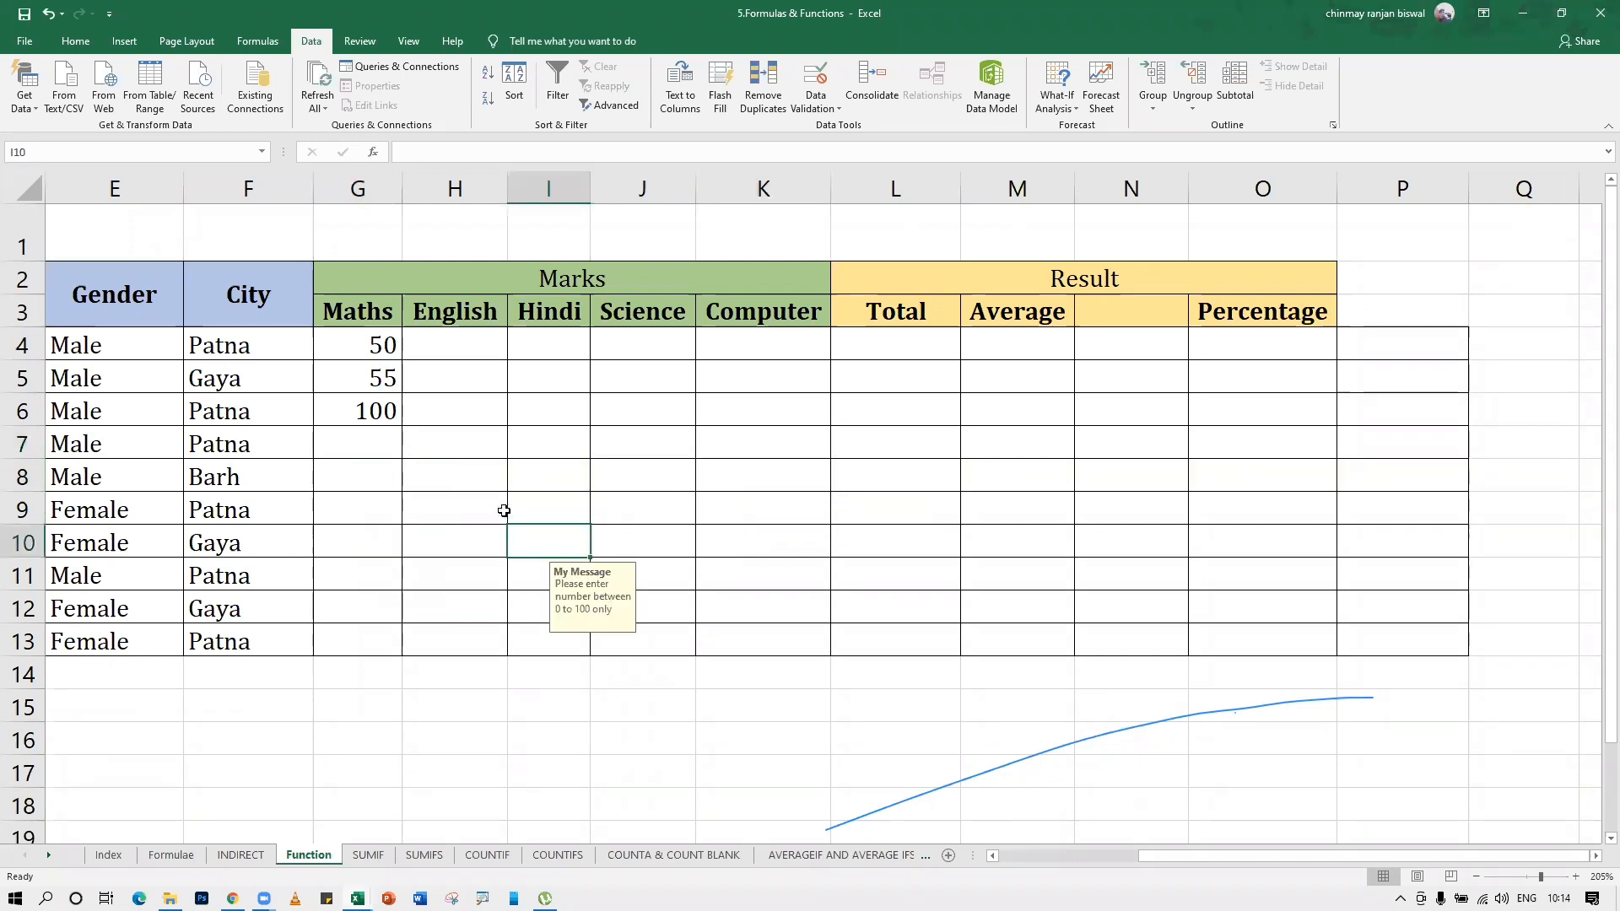
click(481, 464)
Reopen data validation for the marks range G4:K13, select the input message text for reuse, and turn off showing the input message
drag(371, 346, 767, 633)
click(815, 85)
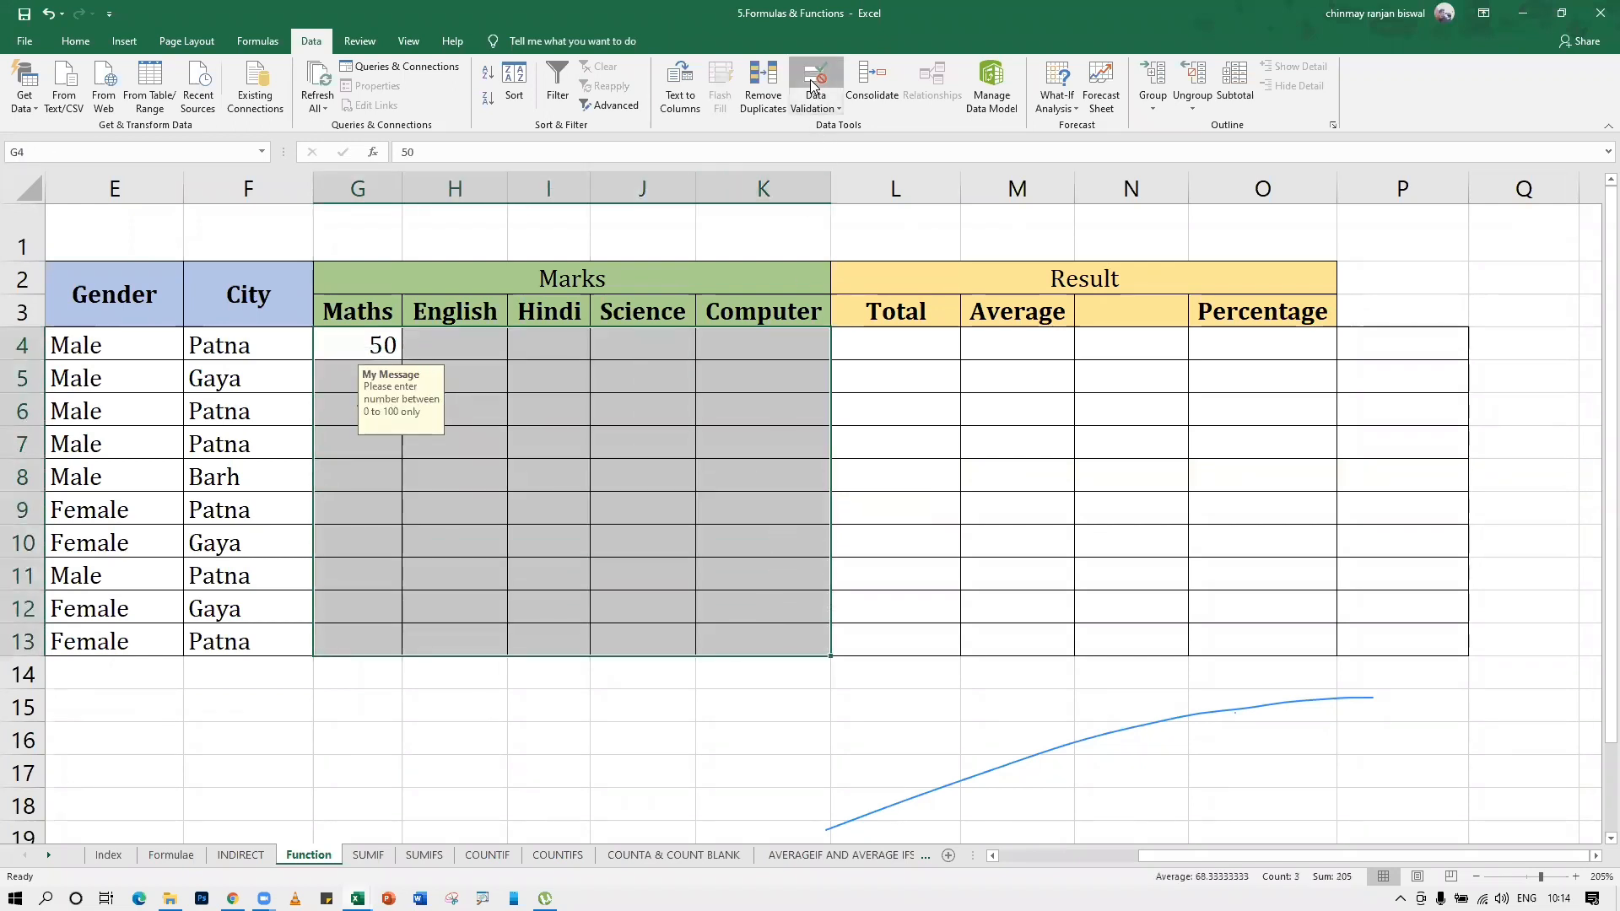
click(553, 391)
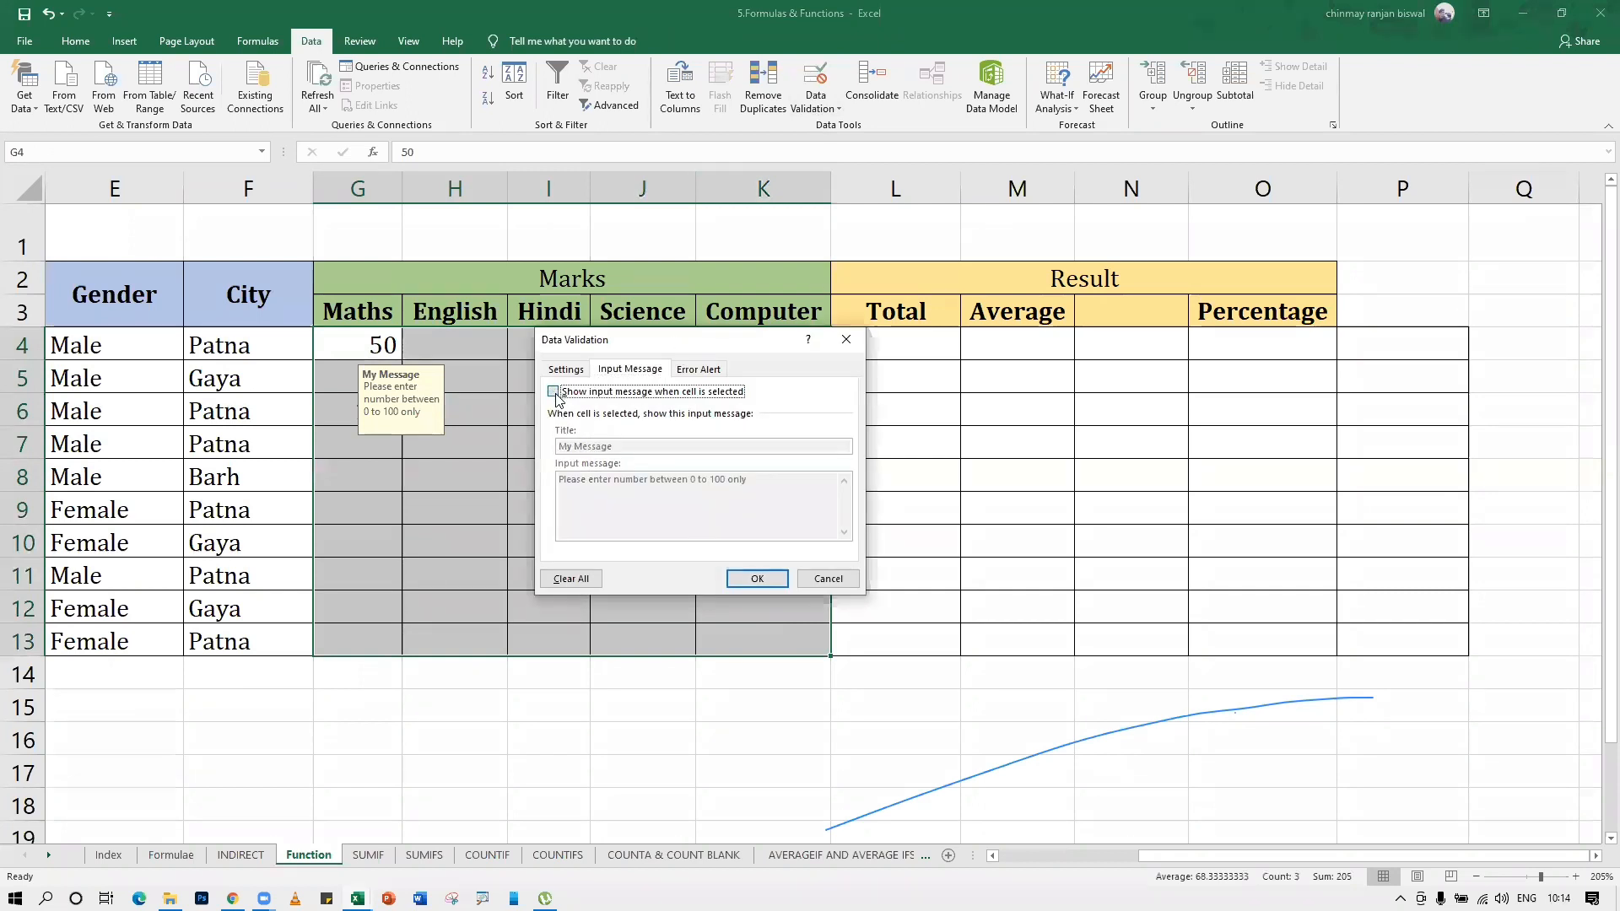
click(554, 391)
drag(749, 480, 551, 486)
key(ctrl+c)
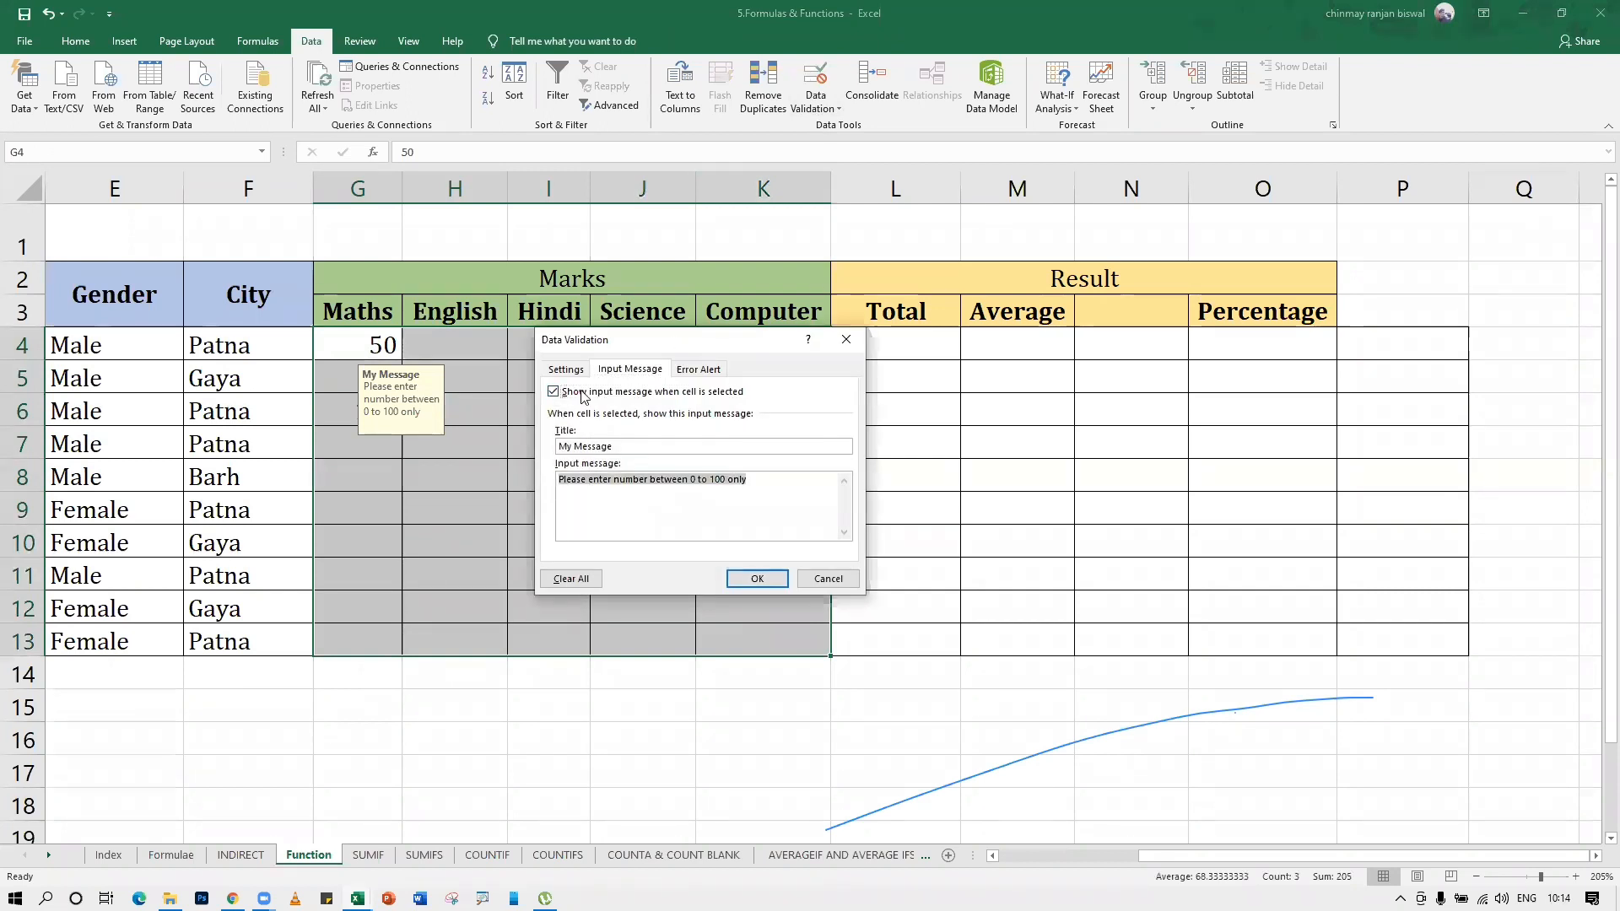
click(553, 391)
Set the error alert's message to "Please enter number between 0 to 100 only" and its title to "Error", and apply the validation
click(690, 373)
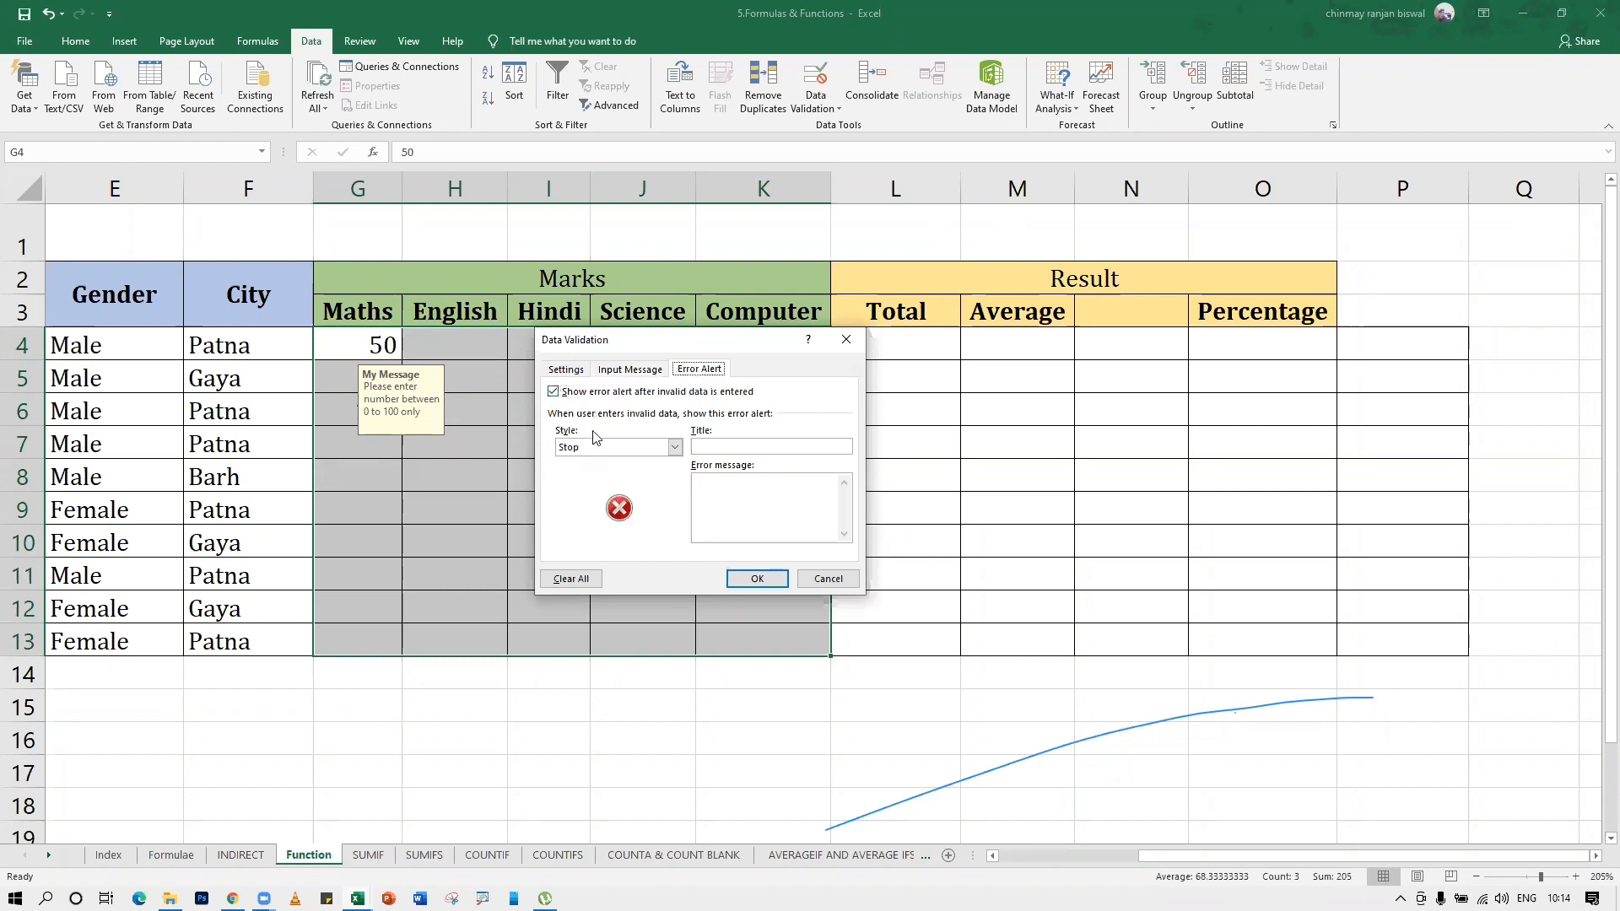
click(720, 449)
click(732, 485)
key(ctrl+v)
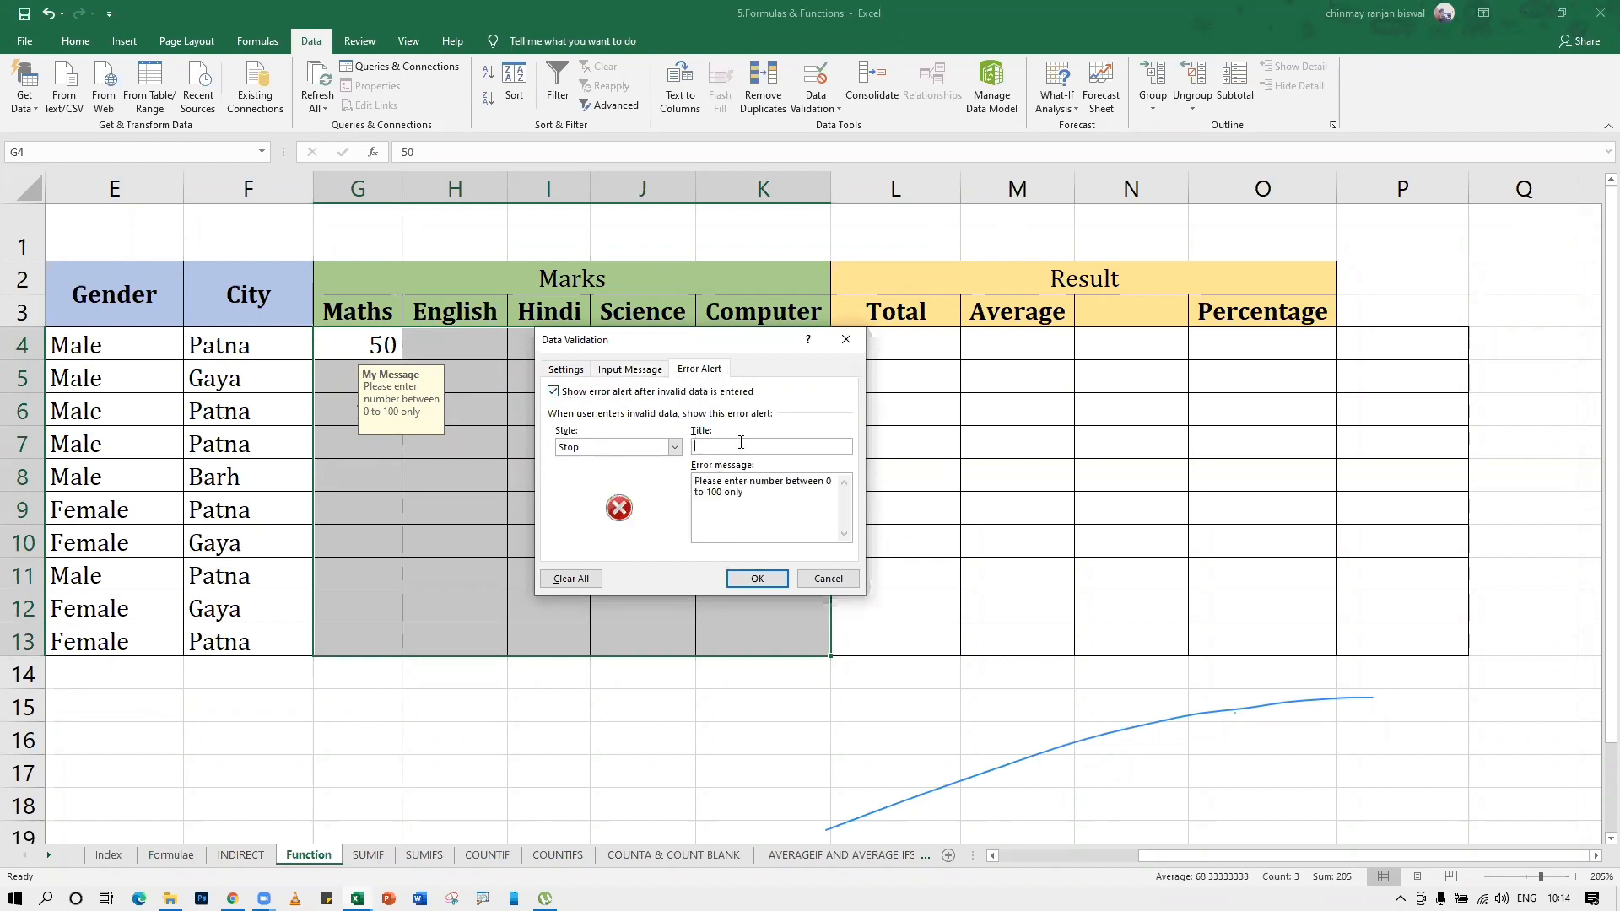
click(740, 442)
text(Error)
click(756, 579)
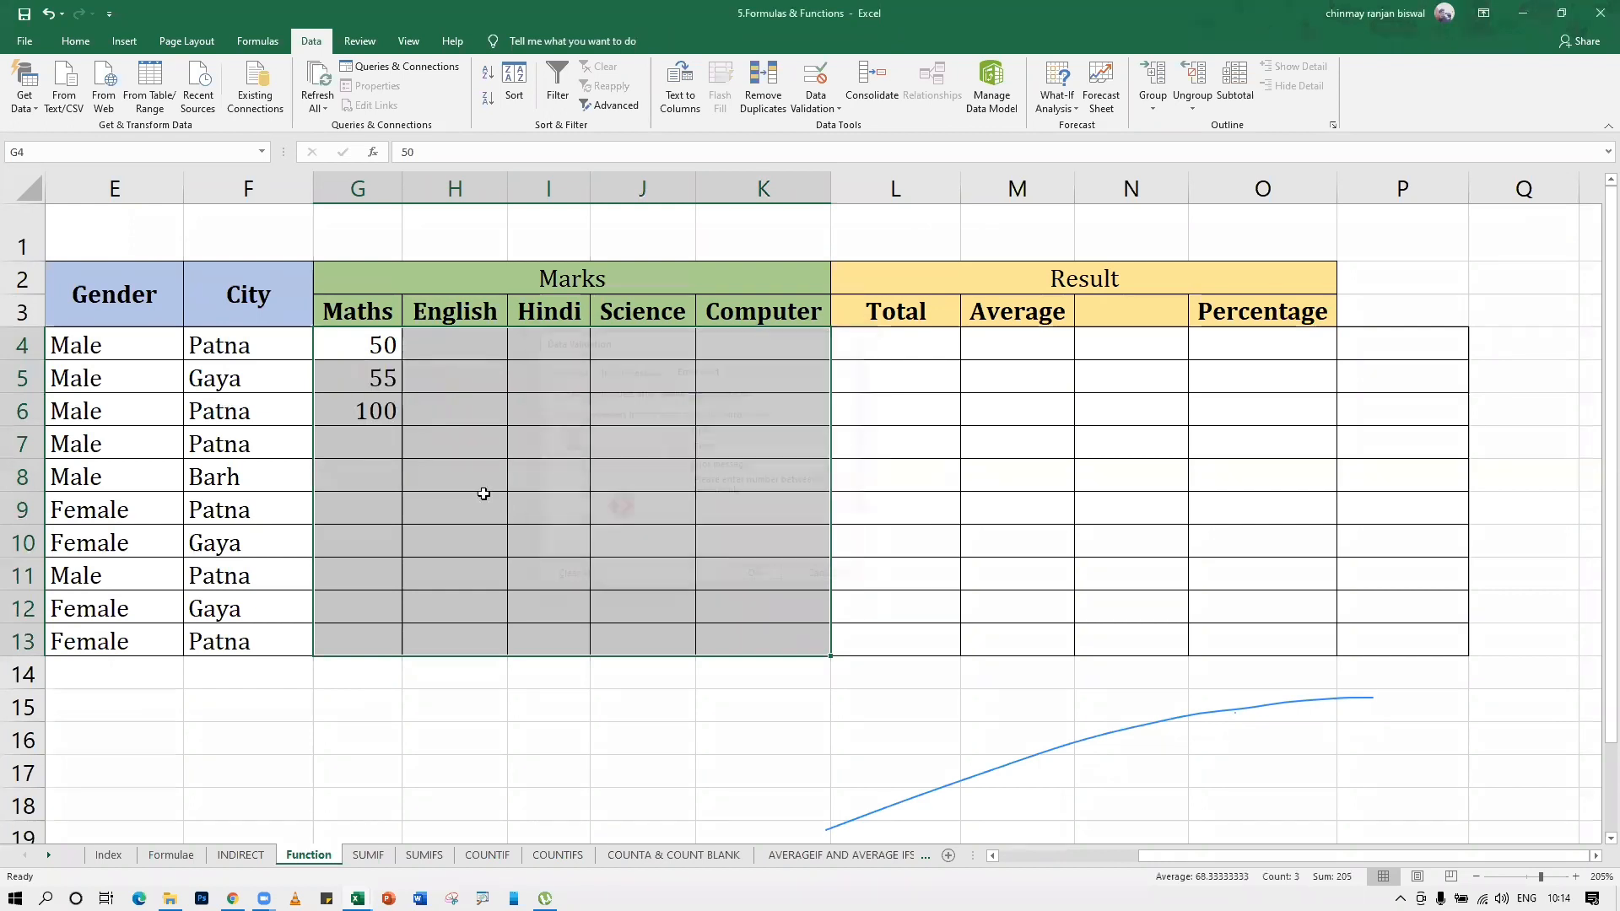
Try to enter the mark 200 in cell G7 and cancel the entry from the error alert
click(479, 485)
click(373, 443)
text(200)
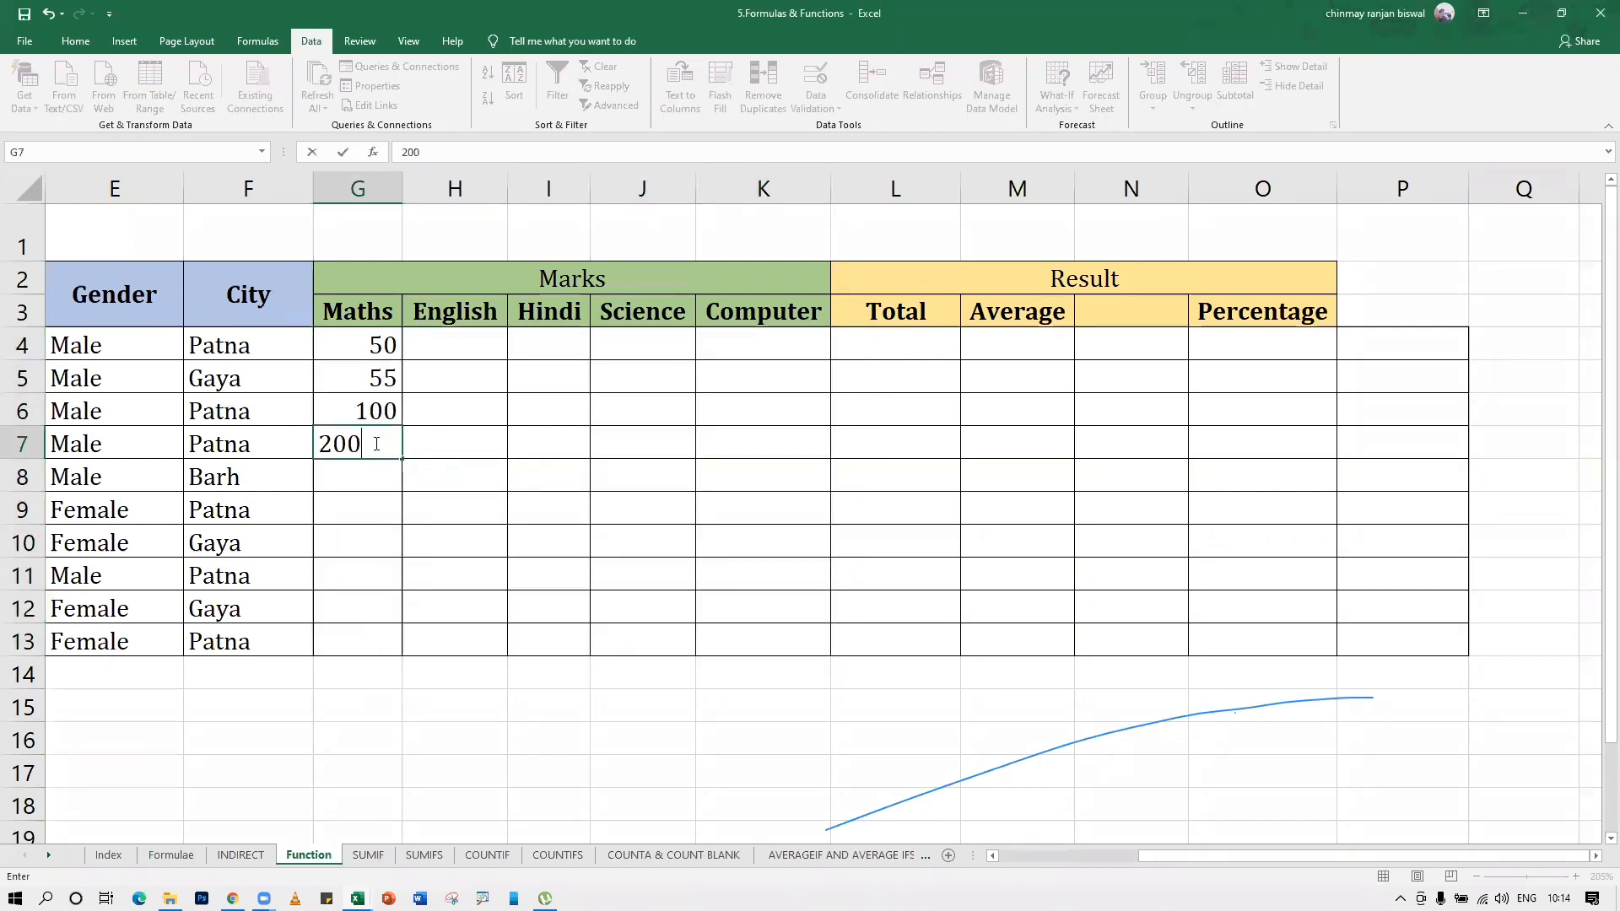
key(Return)
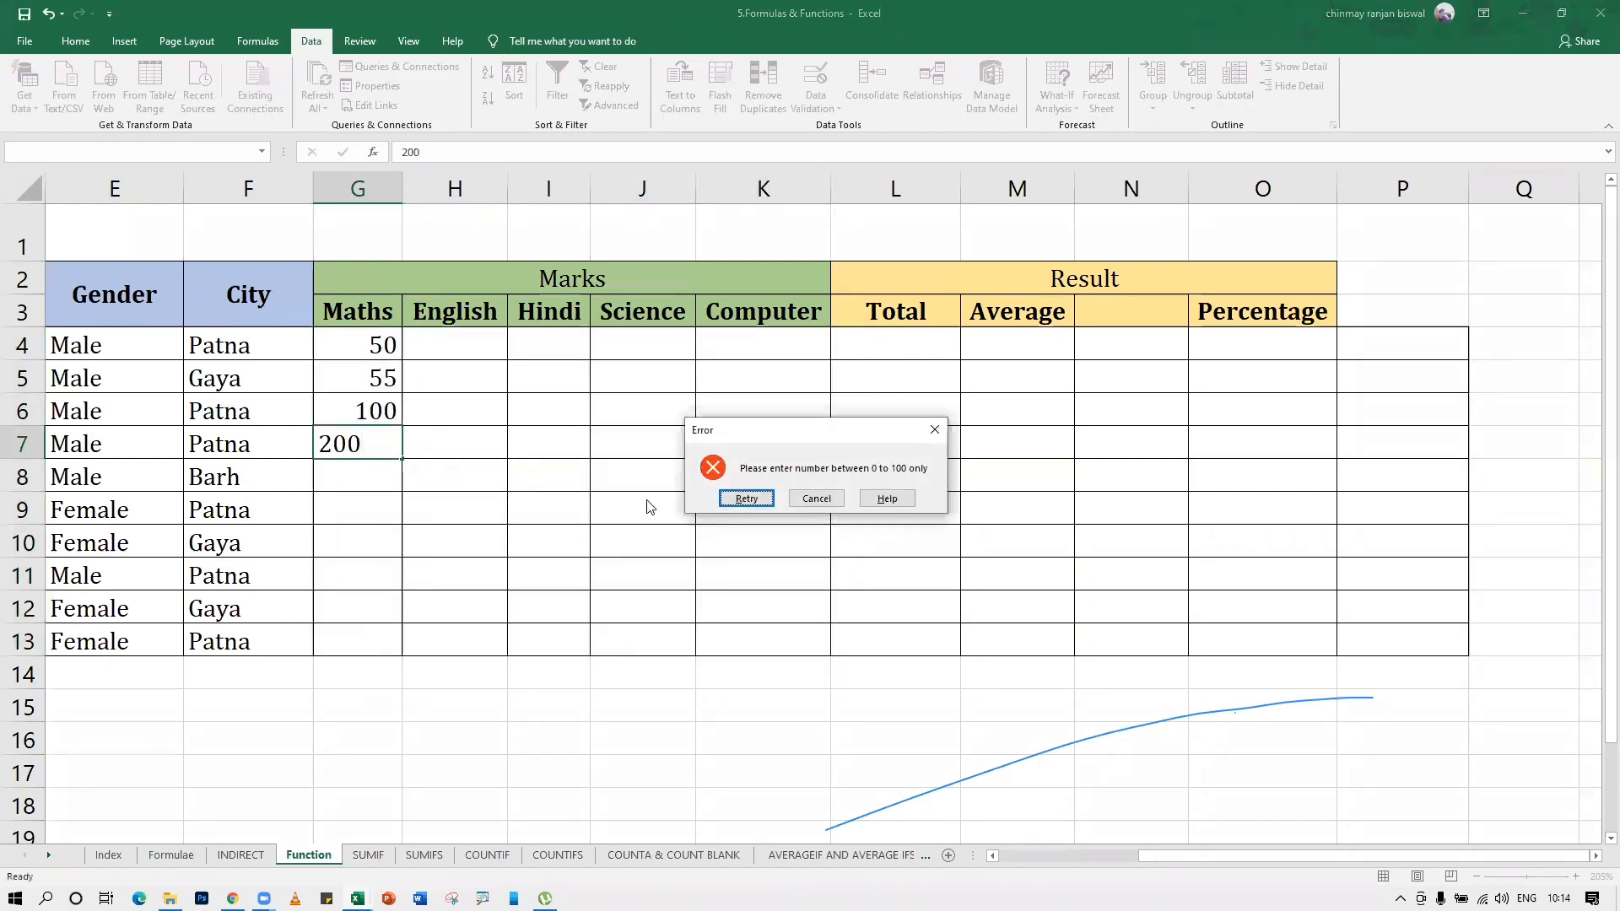
drag(795, 431, 642, 435)
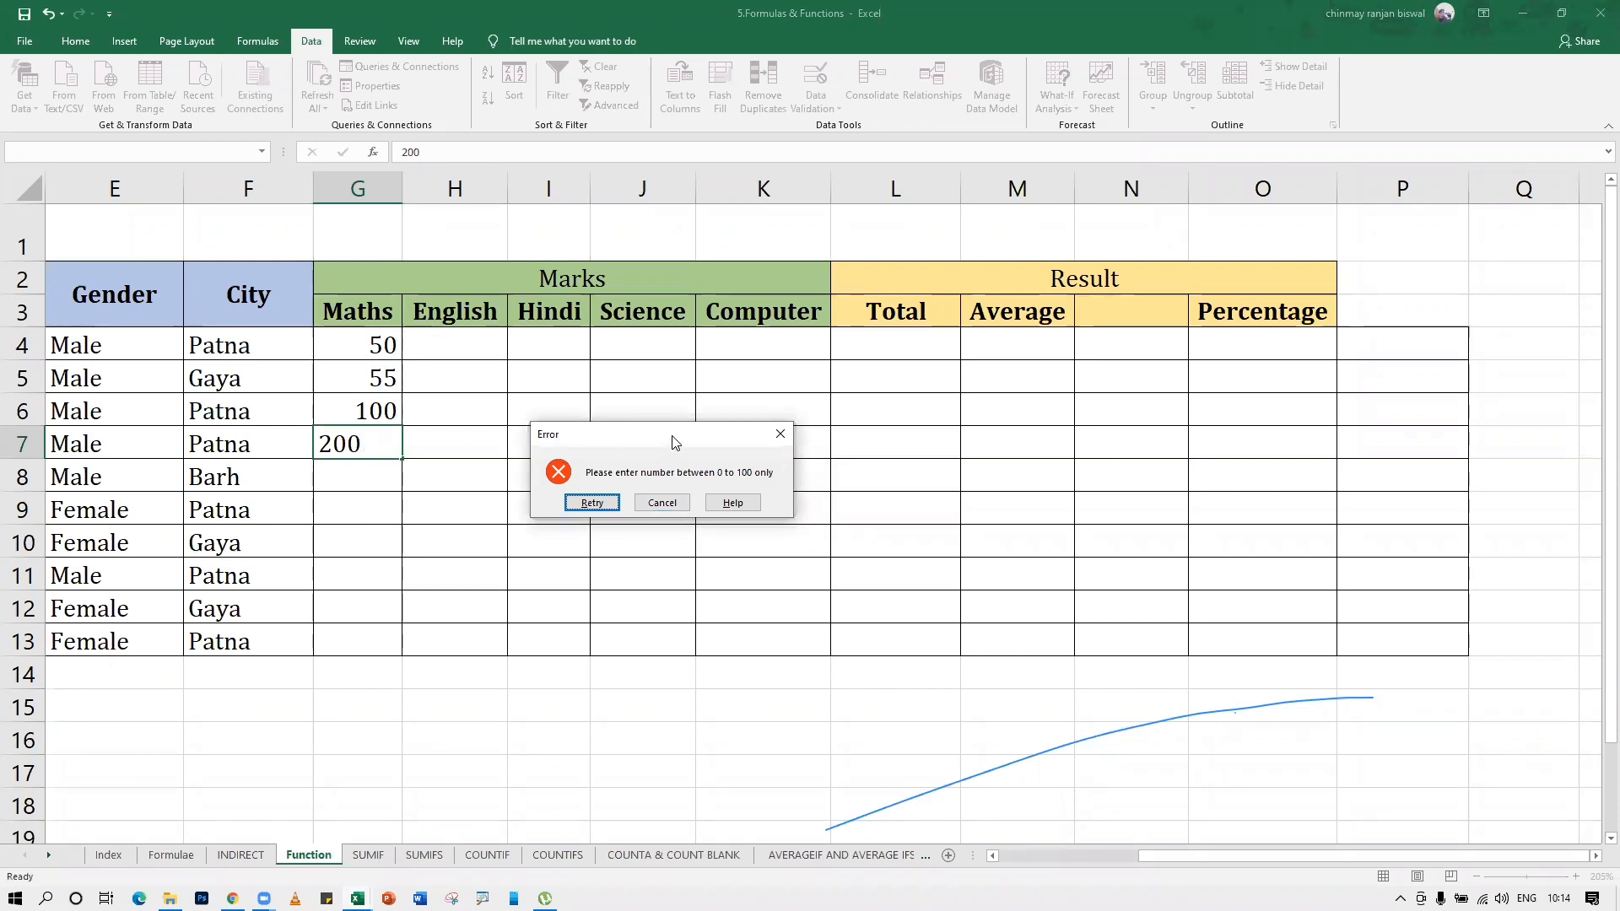
drag(672, 440, 672, 435)
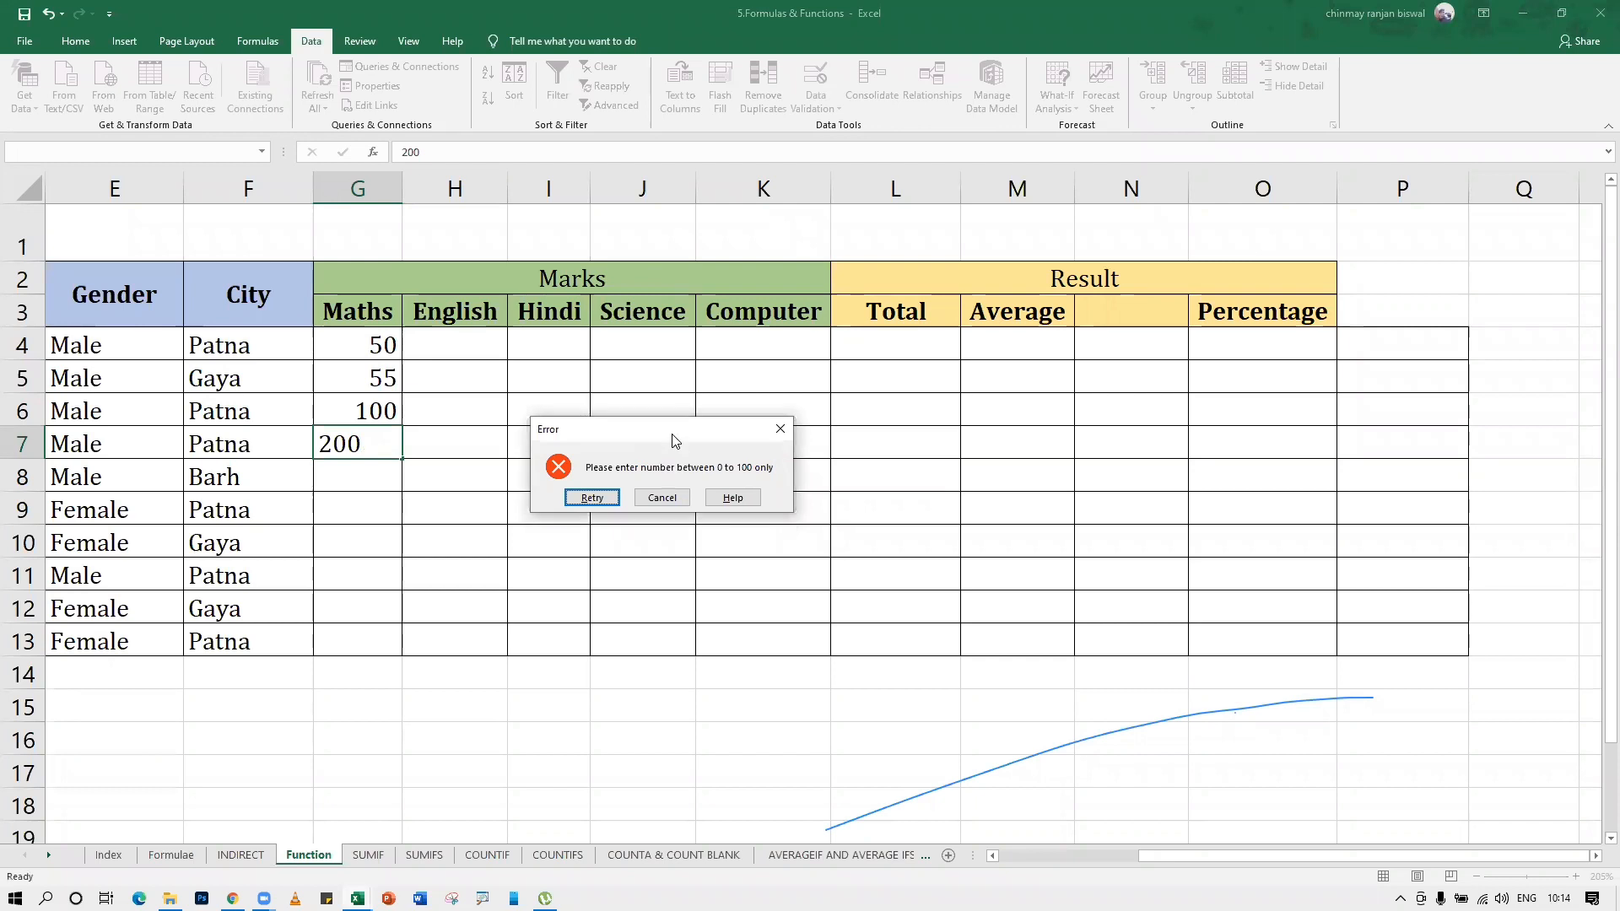
click(643, 497)
Set the error alert style to Information for the marks range G4:K13 and apply it
mouse_move(380, 354)
mouse_down()
mouse_move(738, 478)
mouse_move(765, 643)
mouse_up()
click(815, 80)
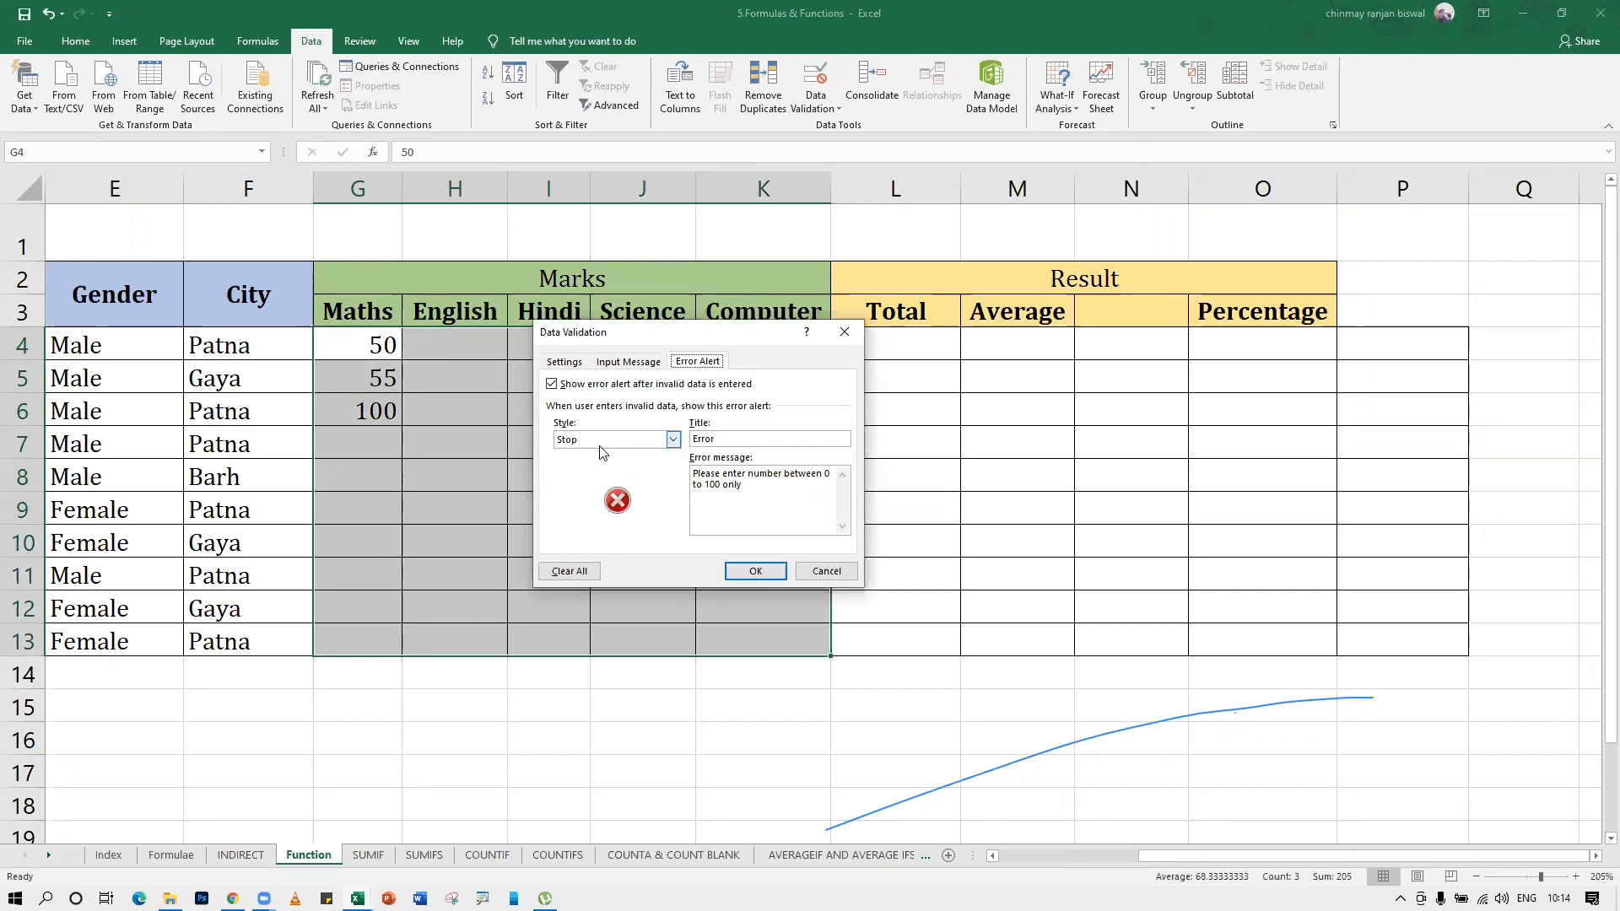
click(673, 440)
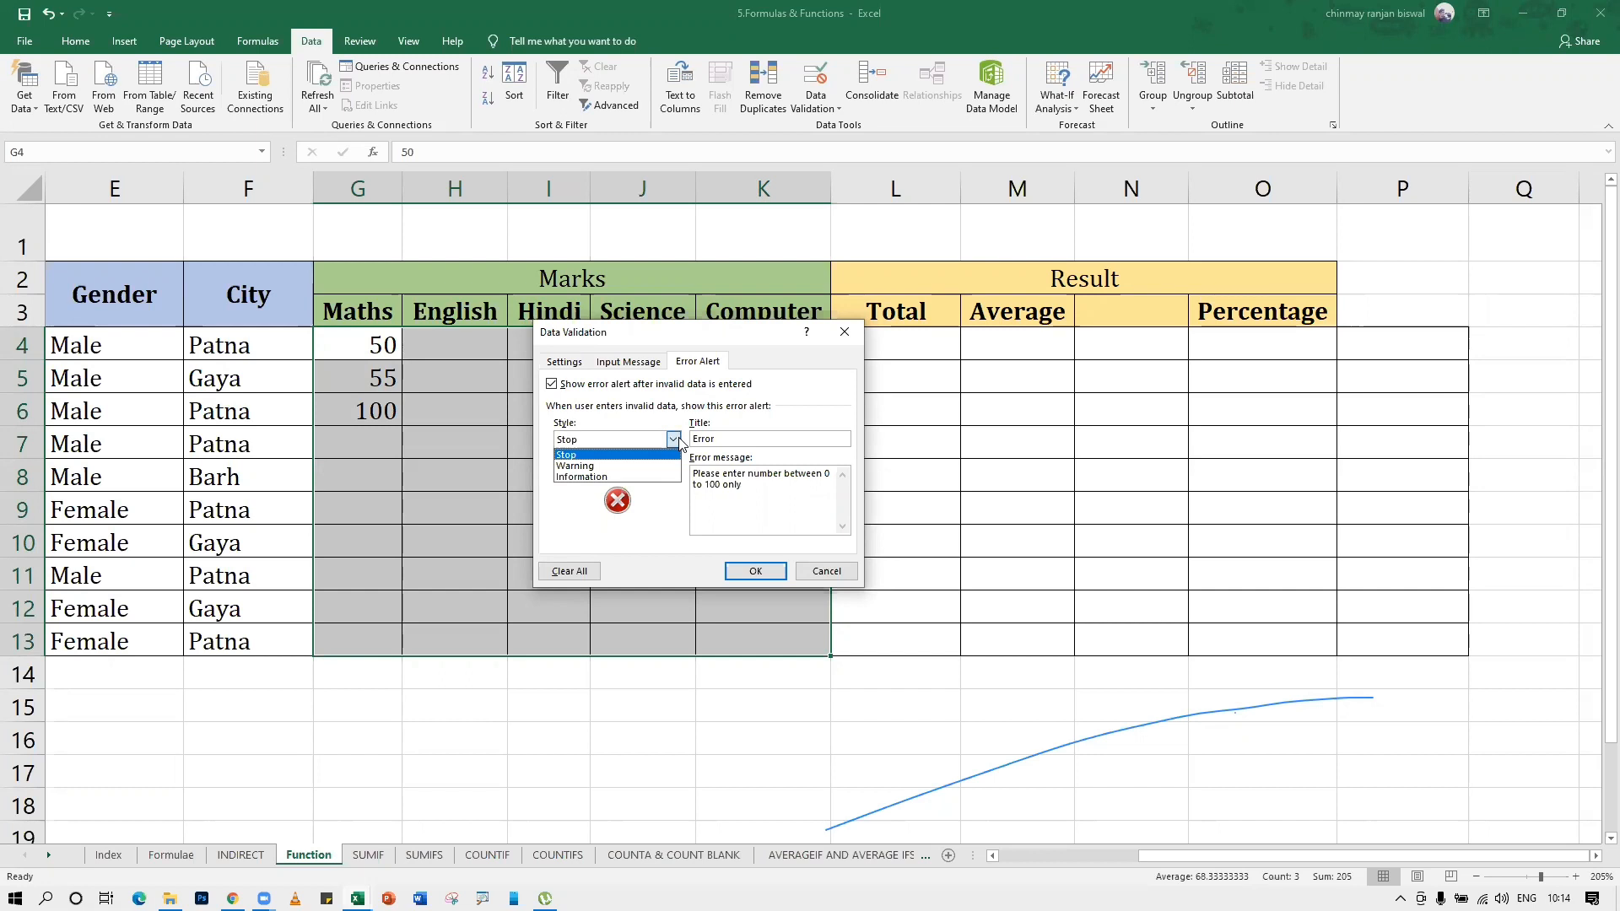
click(590, 477)
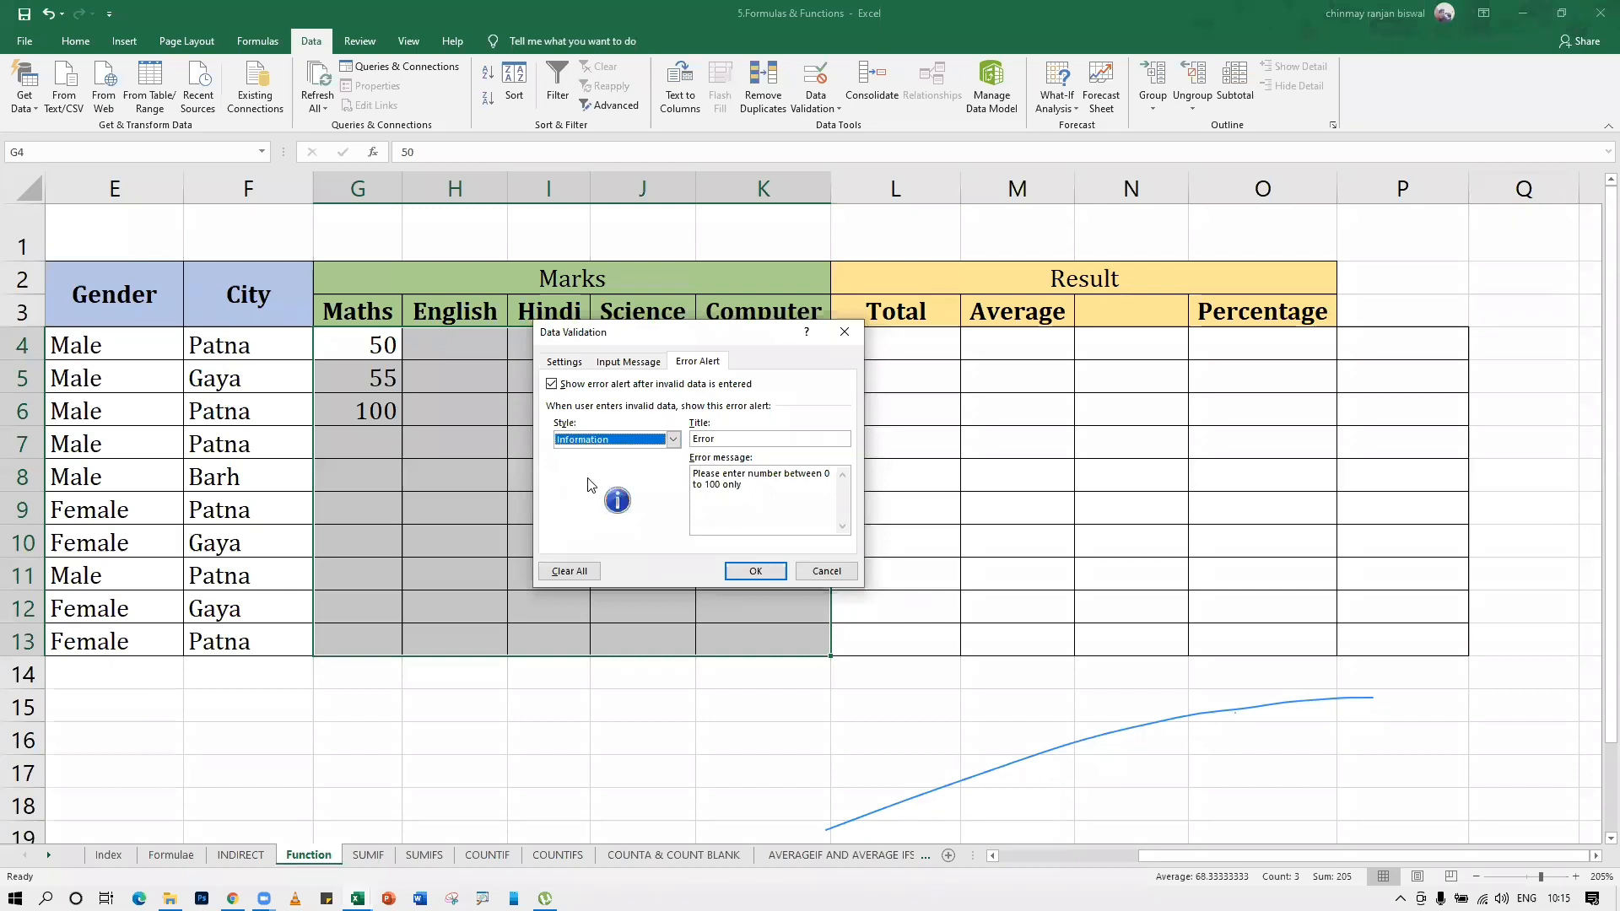
click(755, 571)
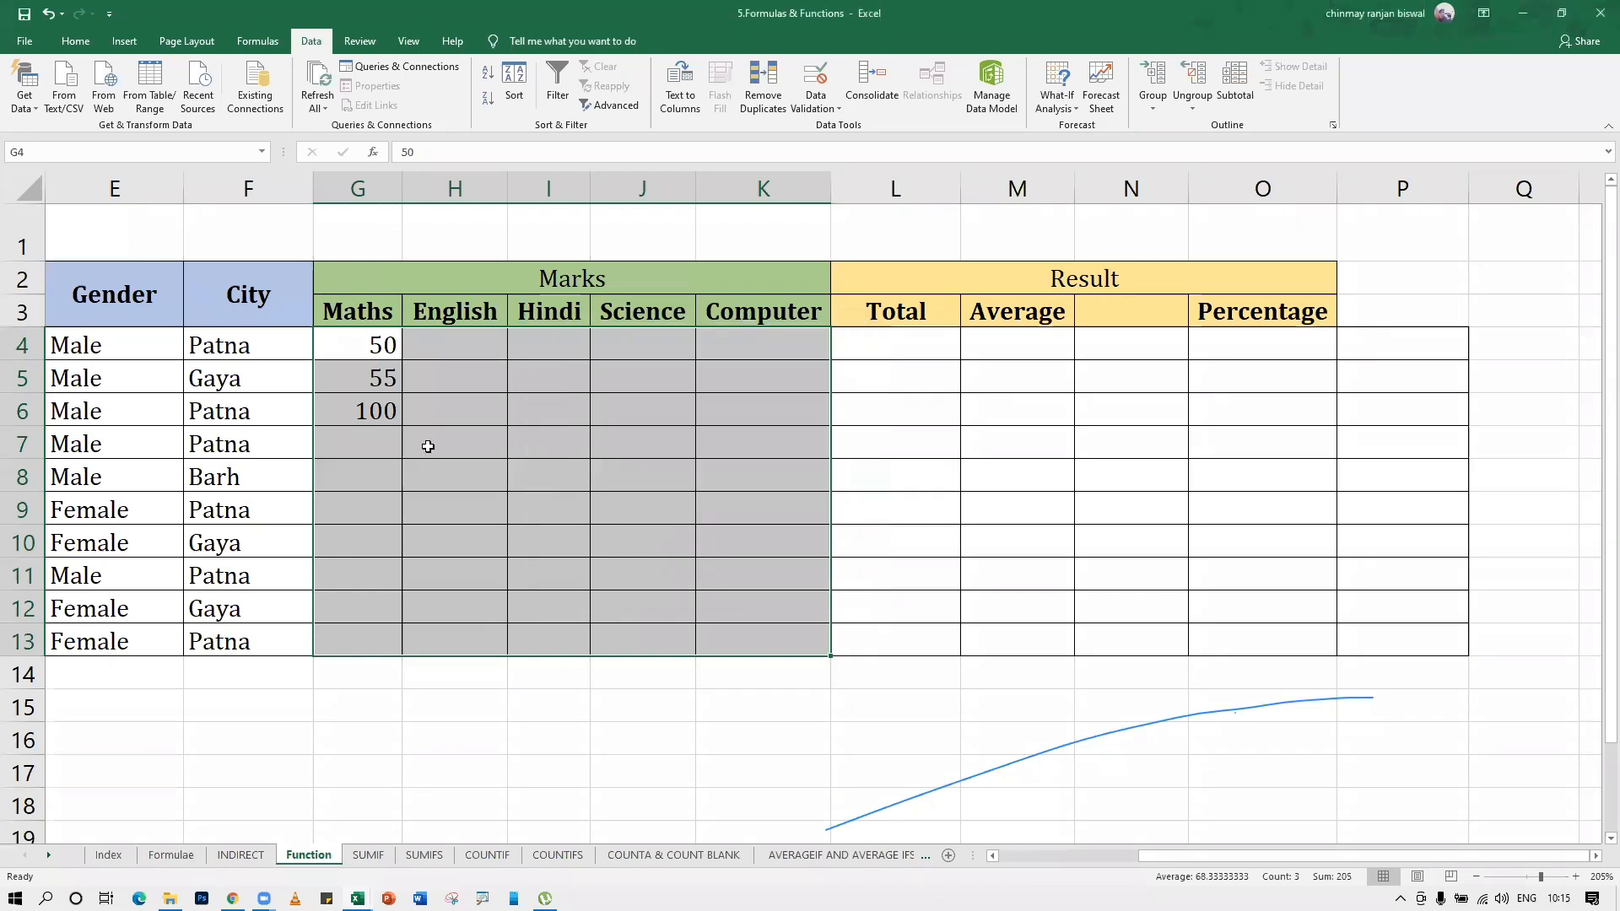
Enter the mark 500 in cell H7, accepting it through the information alert, and clear the cell
click(427, 447)
text(500)
key(Return)
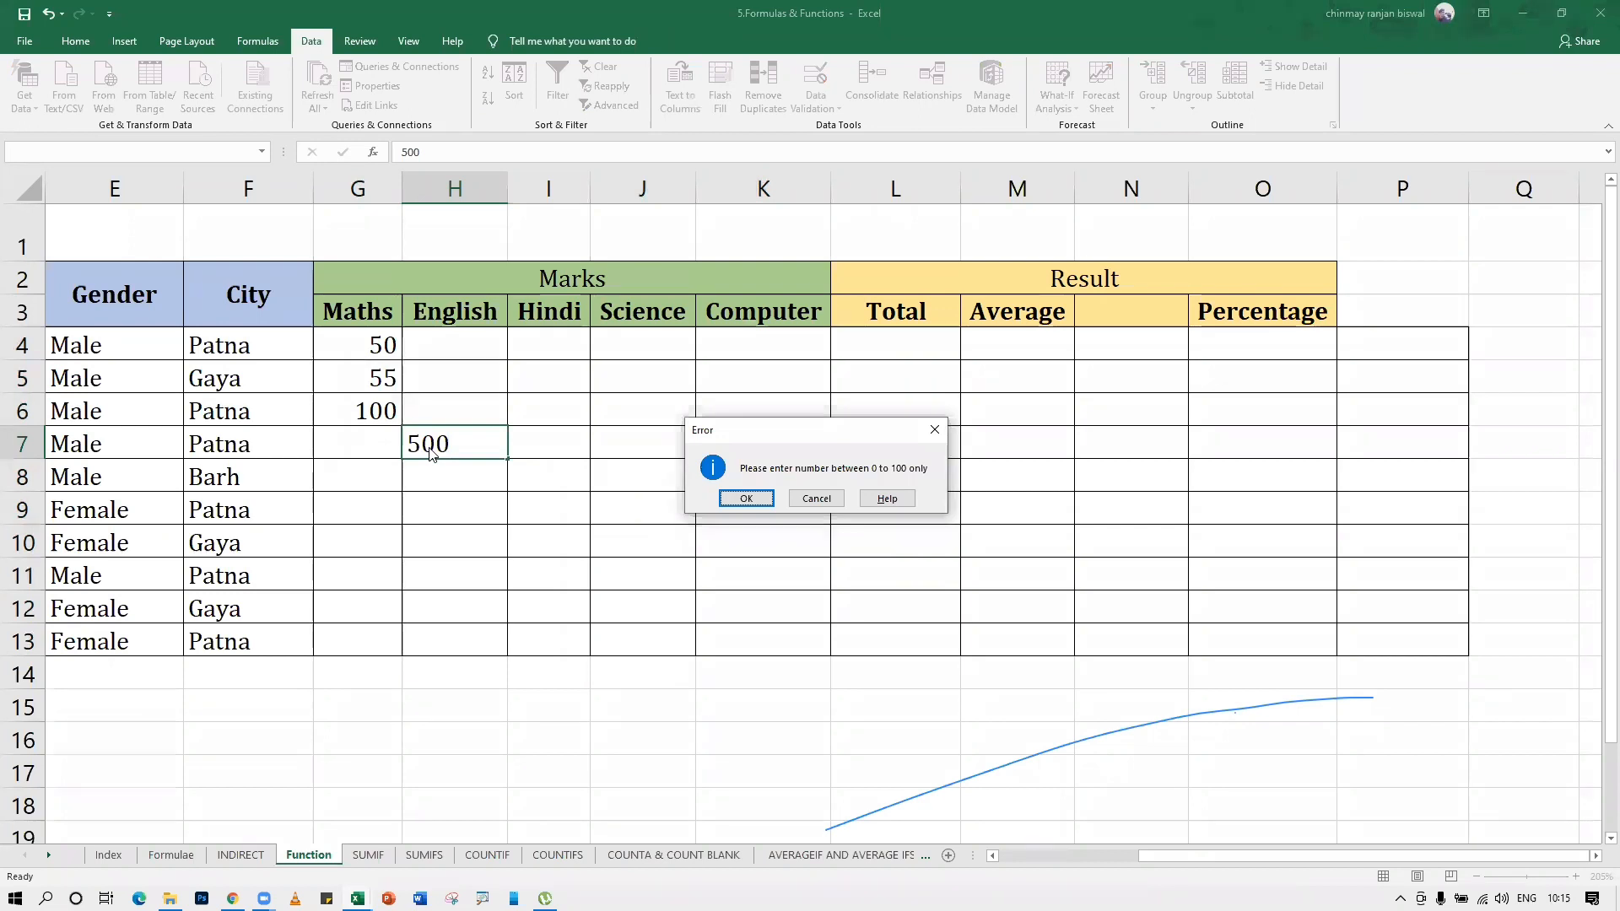
click(746, 498)
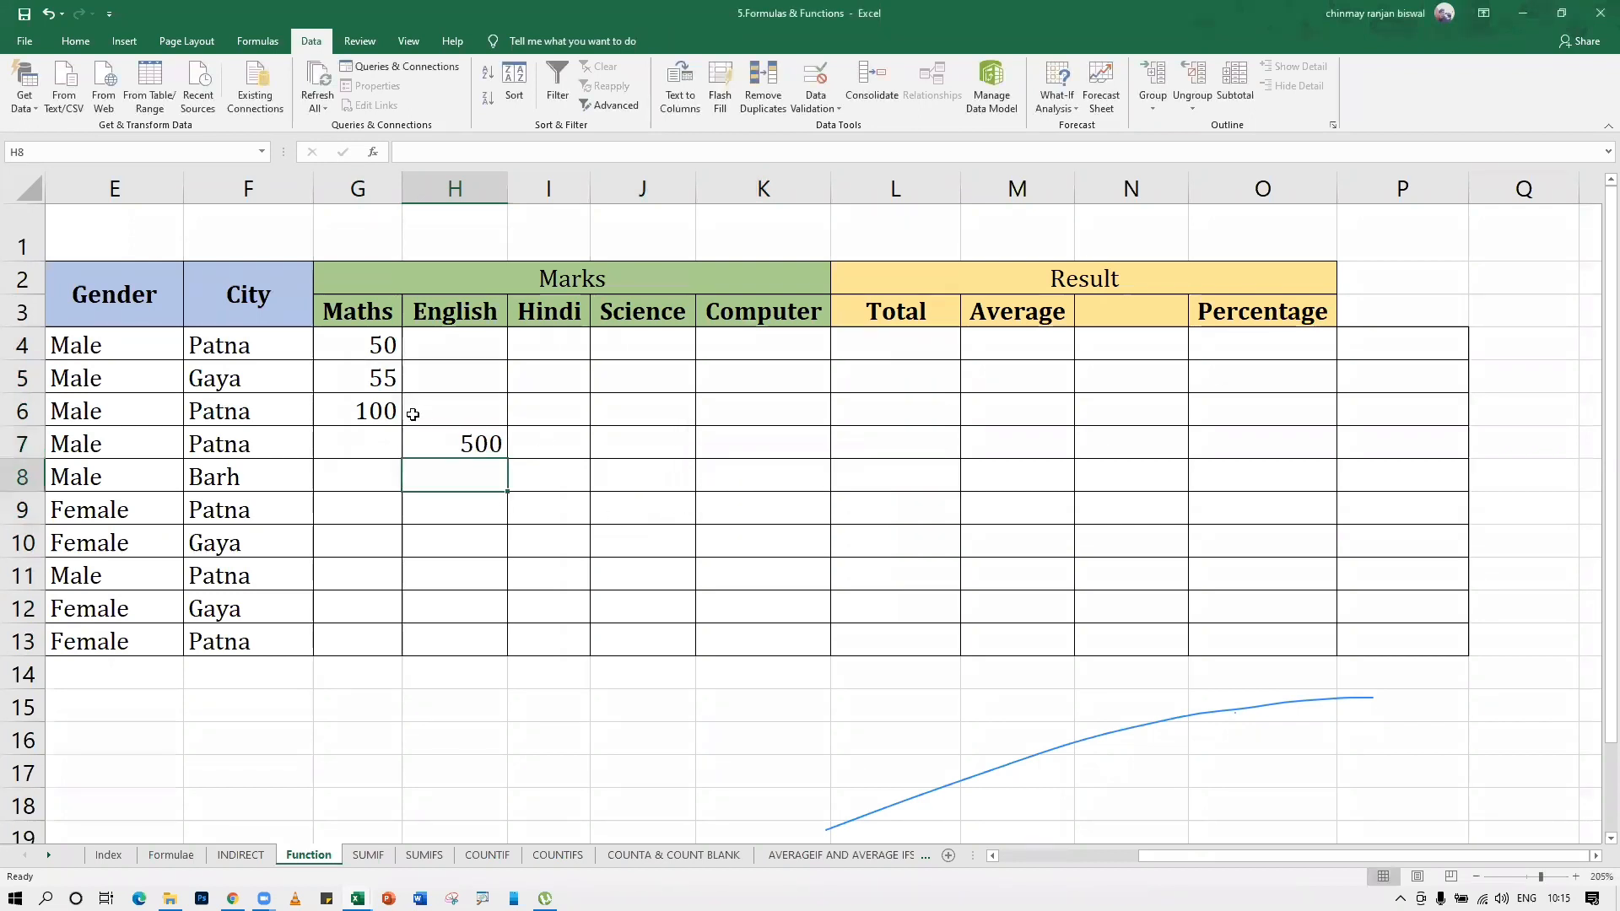
click(455, 446)
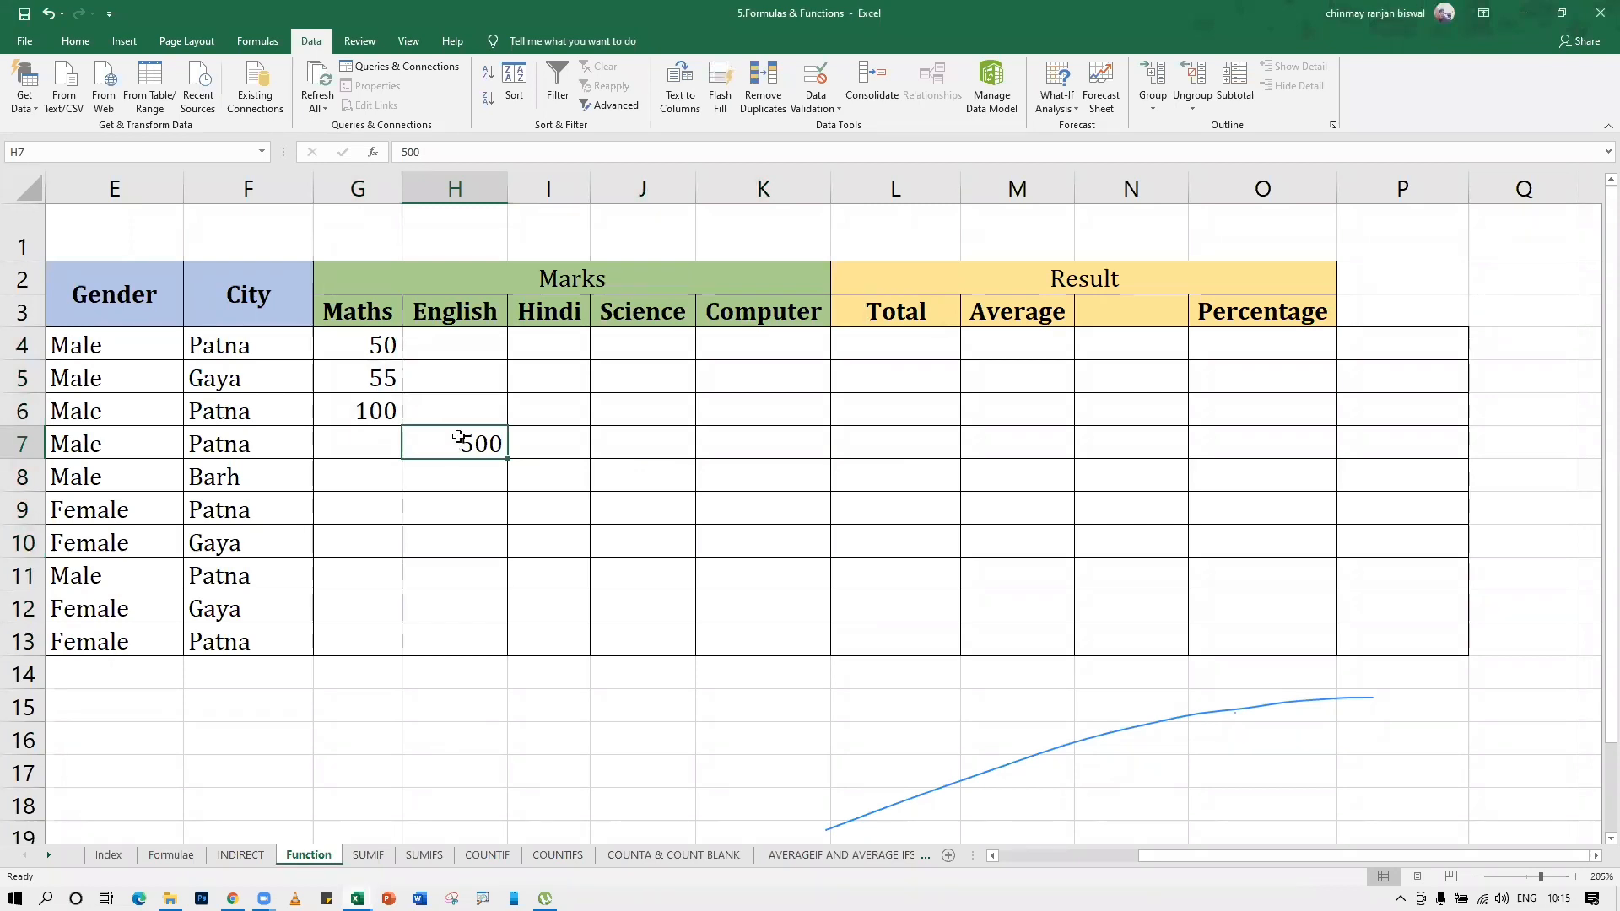
key(Delete)
Set the error alert style to Warning for the marks range G4:K13 and apply it
drag(384, 348, 775, 637)
click(815, 78)
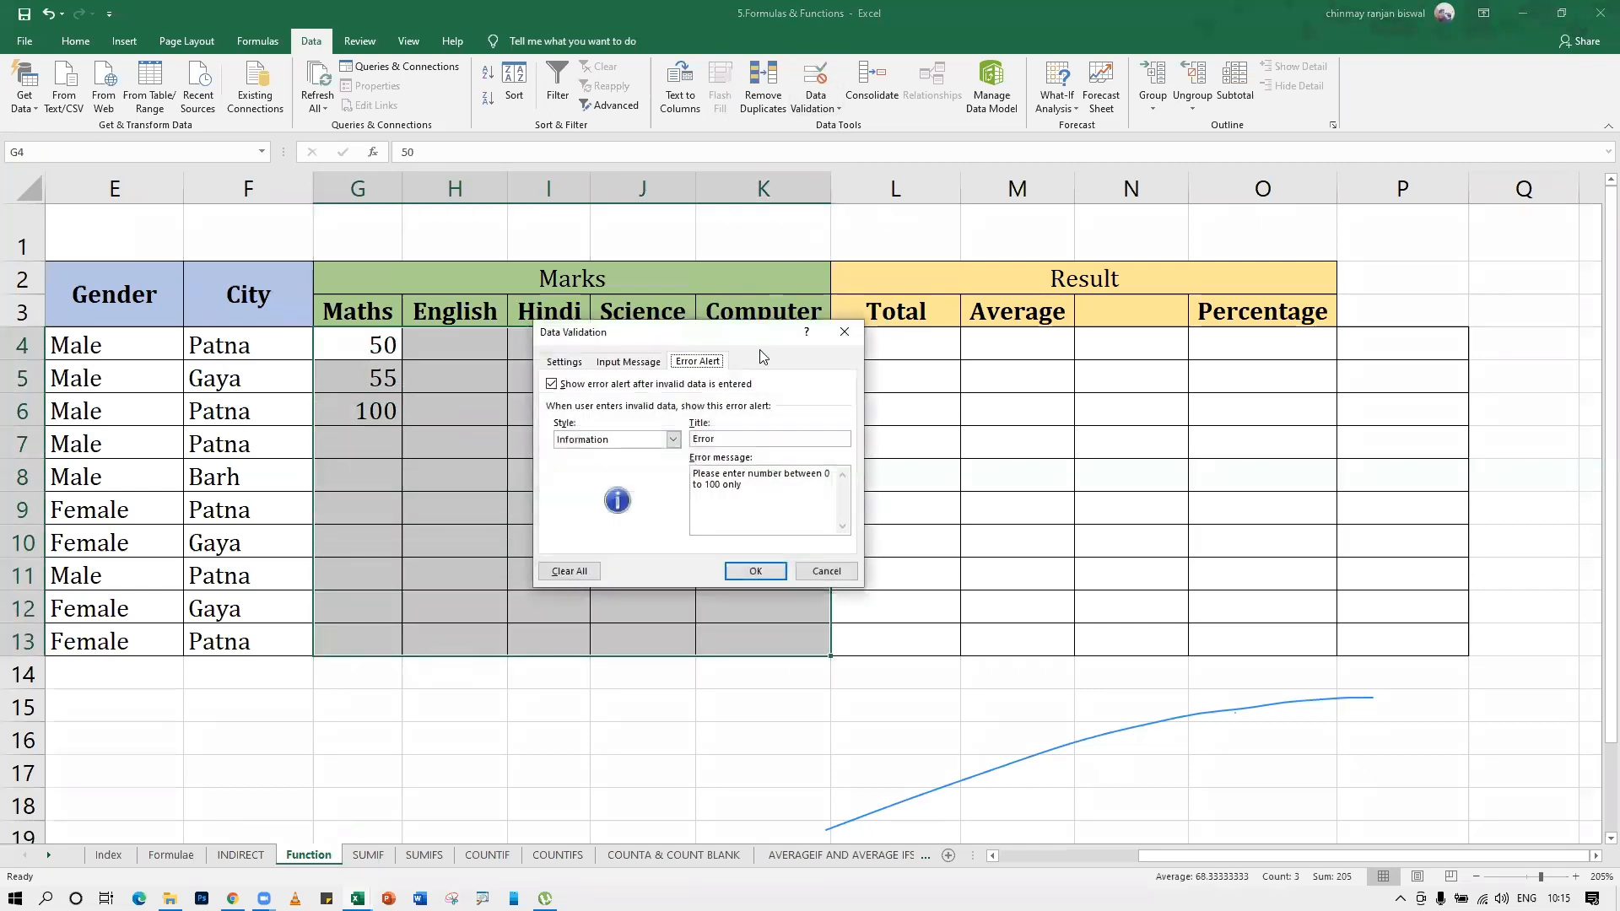
click(620, 440)
click(591, 466)
click(755, 571)
Enter the mark 500 in cell I7 and choose to continue despite the warning
click(569, 453)
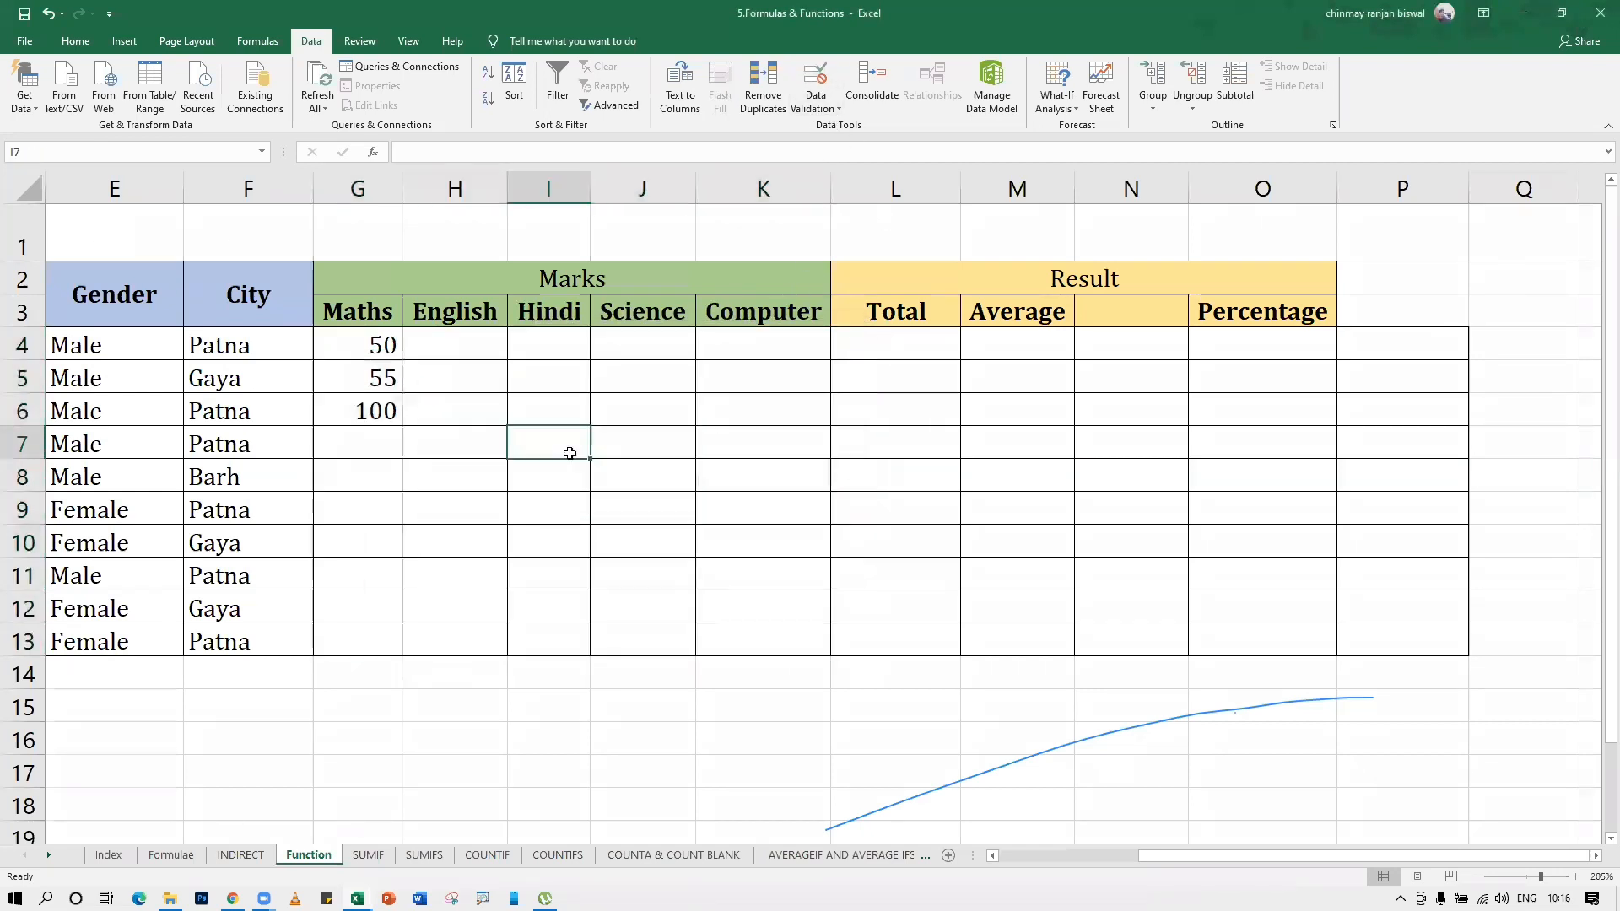
text(500)
key(Return)
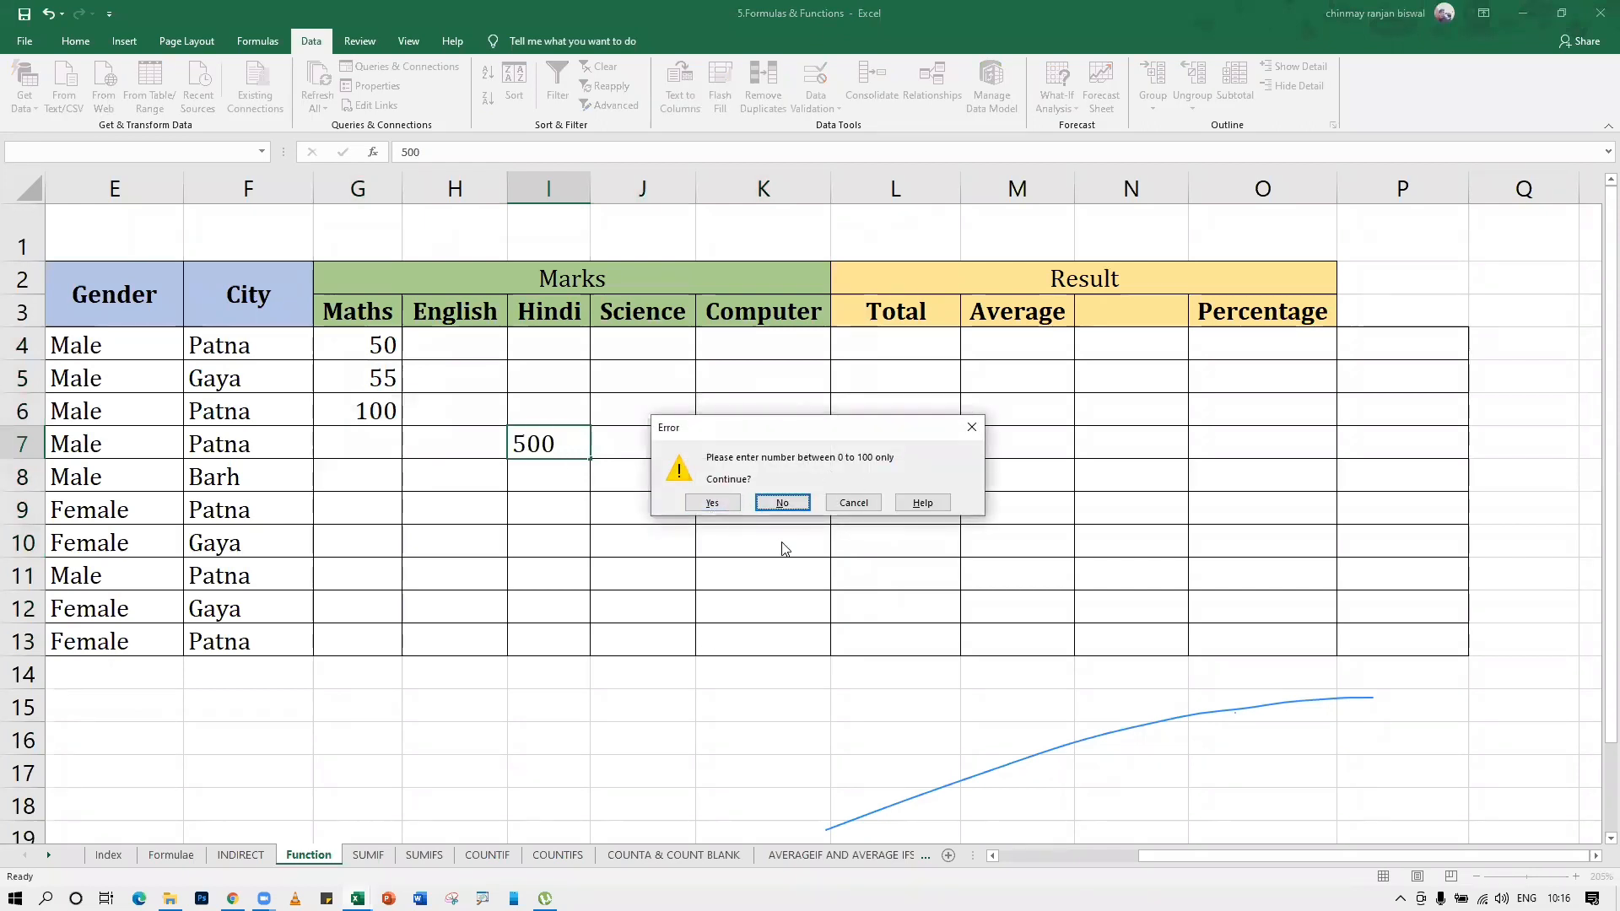
click(713, 506)
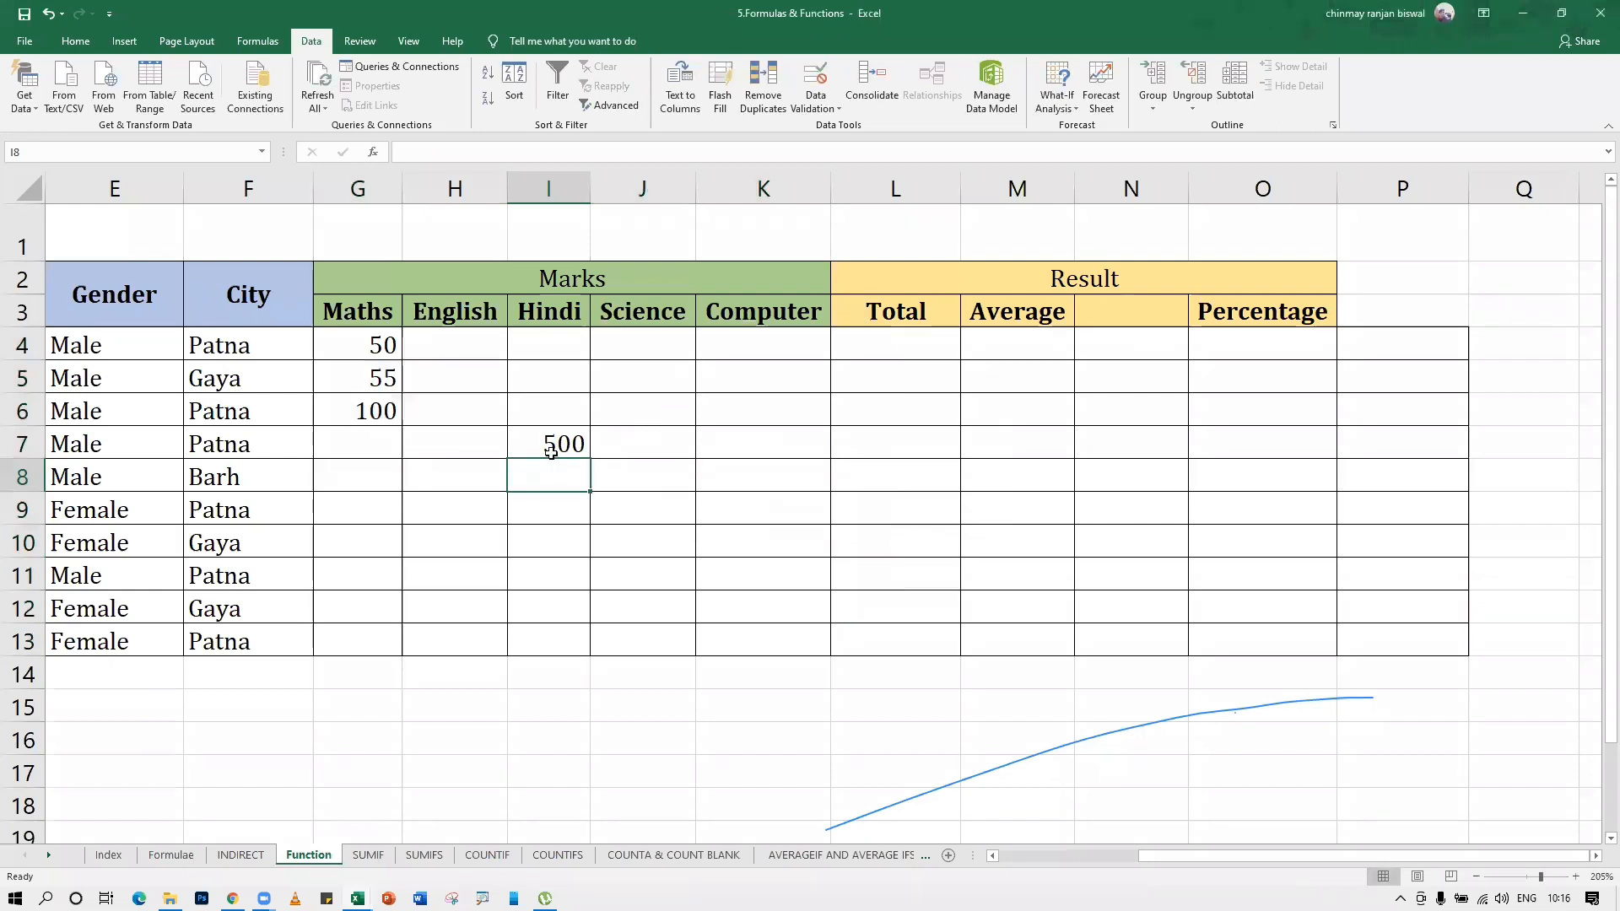
Try 600 in cell I8, replace it with 500 and accept it, and clear the test marks in I7:I8
text(600)
key(Return)
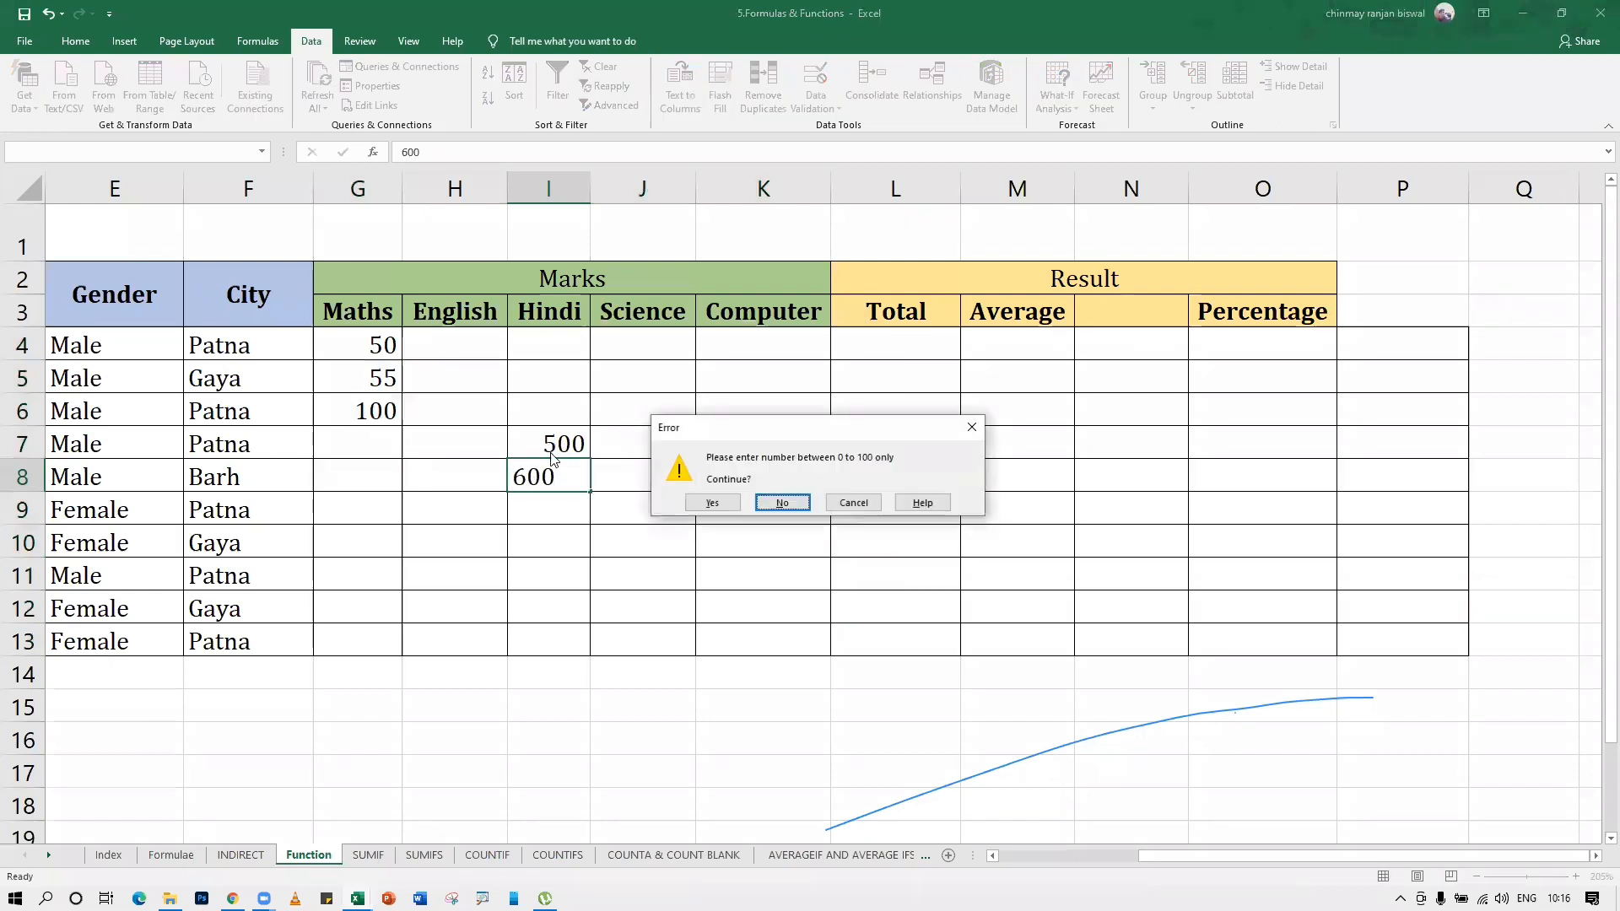
click(808, 503)
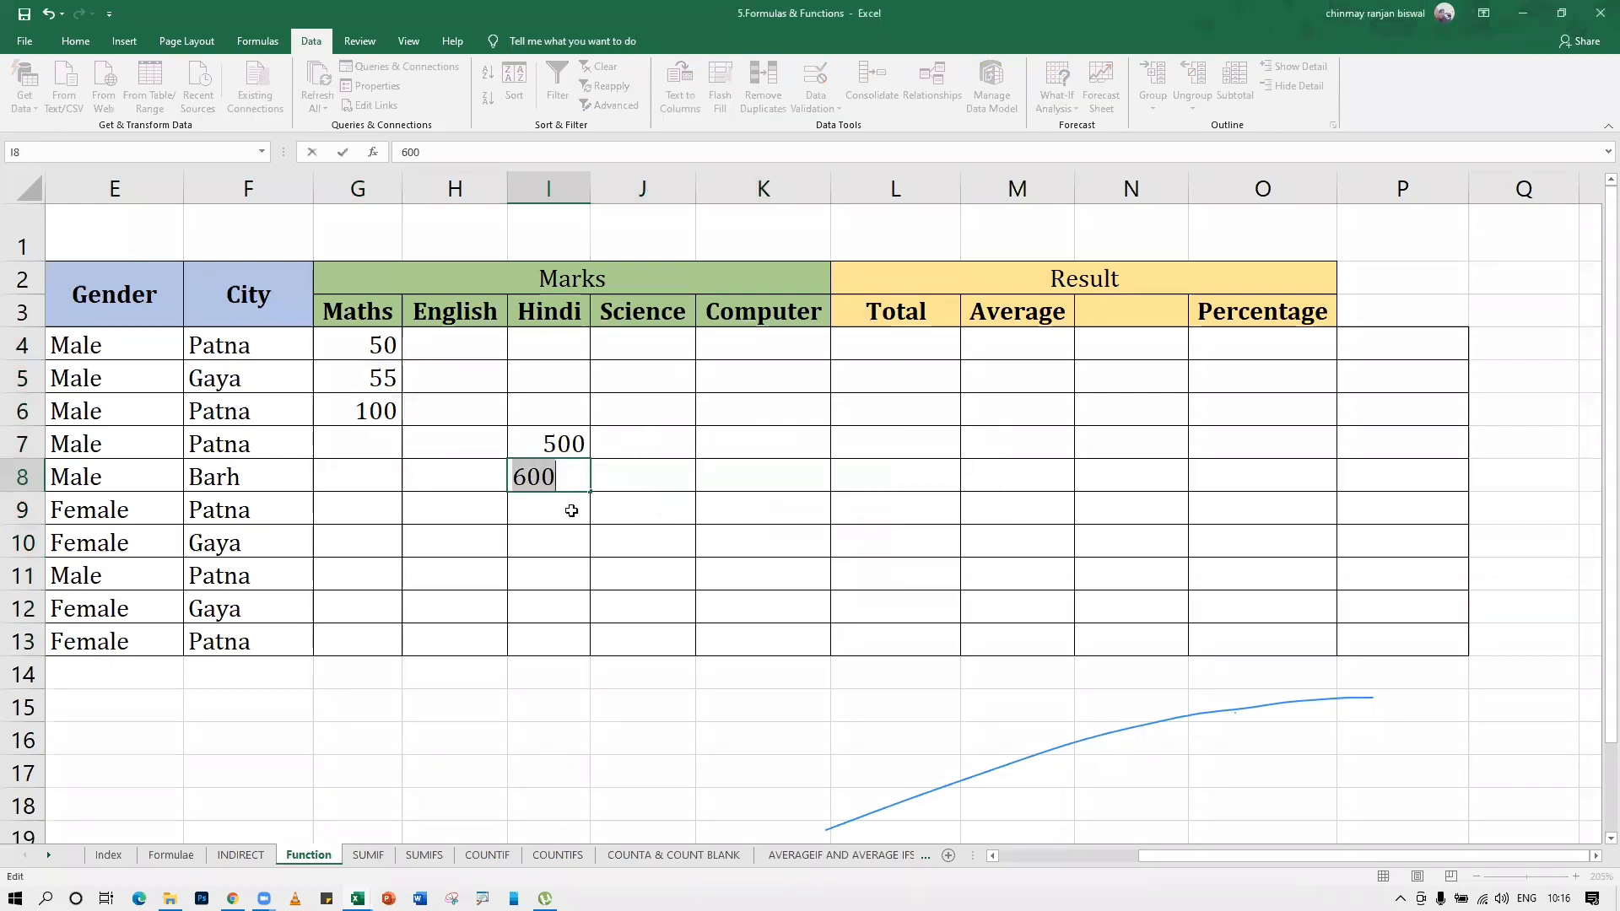
text(500)
key(Return)
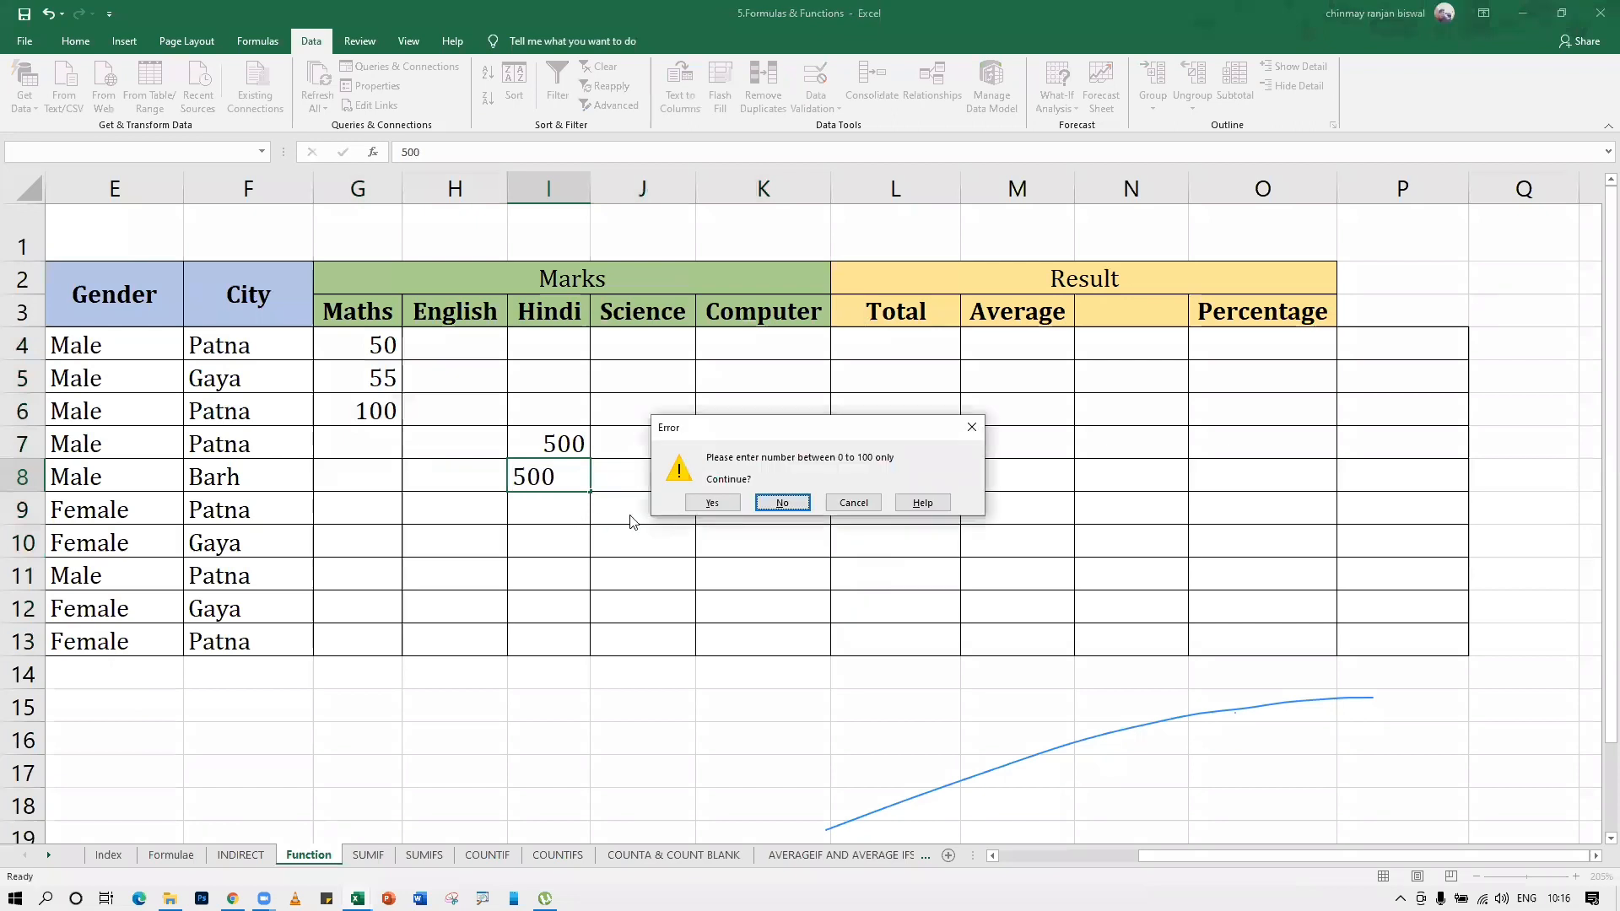
click(693, 504)
drag(528, 445, 528, 474)
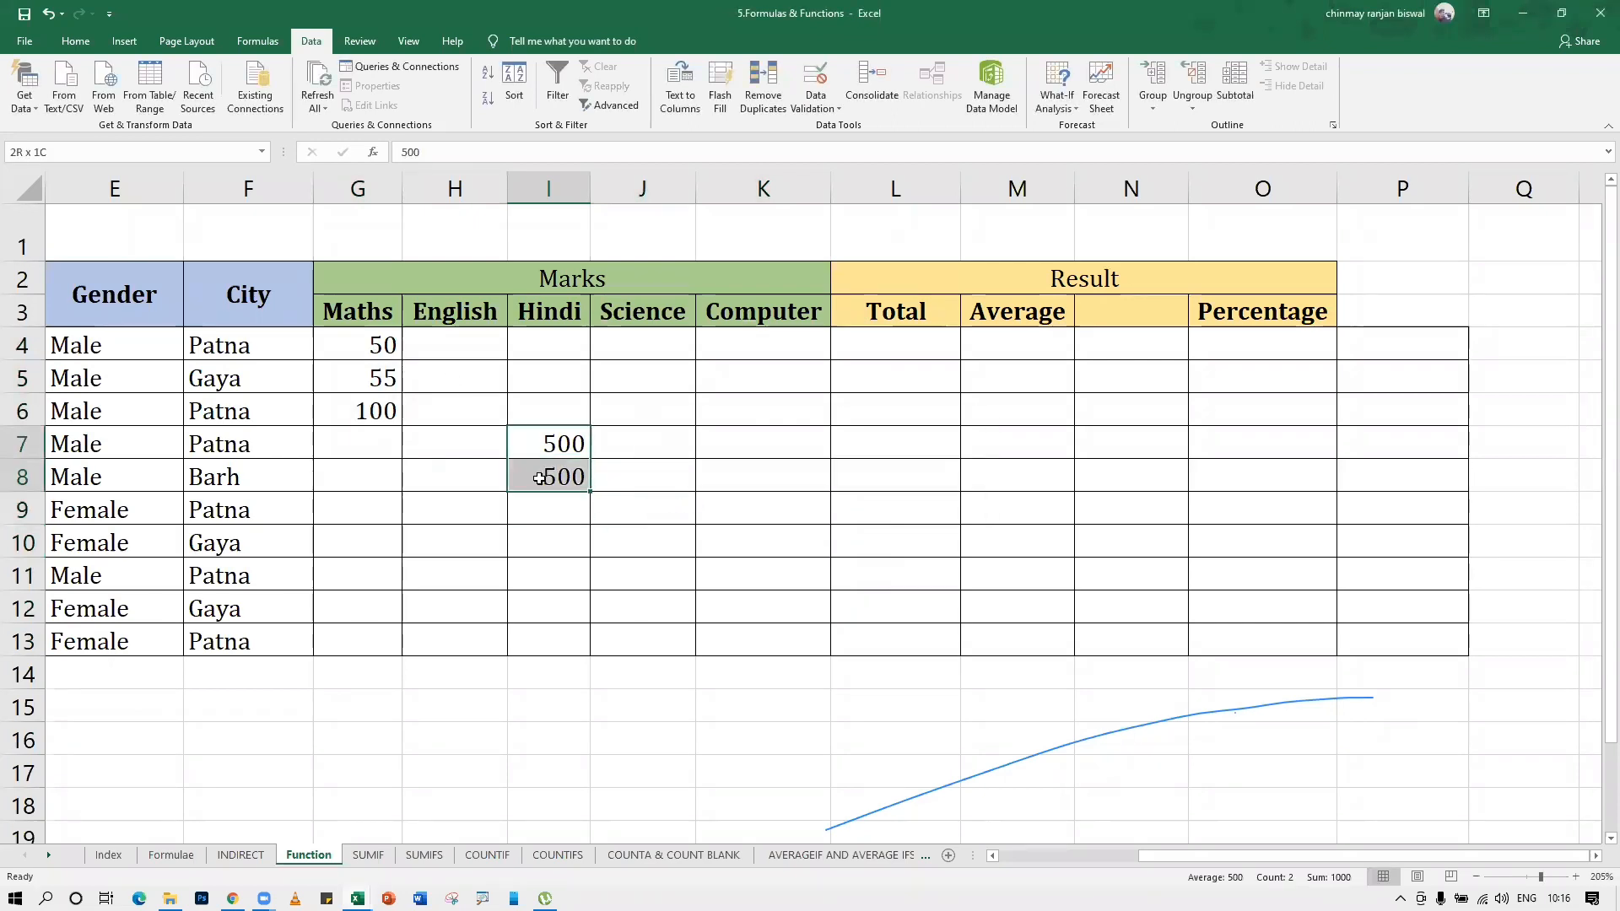
key(Delete)
Set the error alert style back to Stop for the marks range G4:K13 and apply it
drag(374, 364, 784, 646)
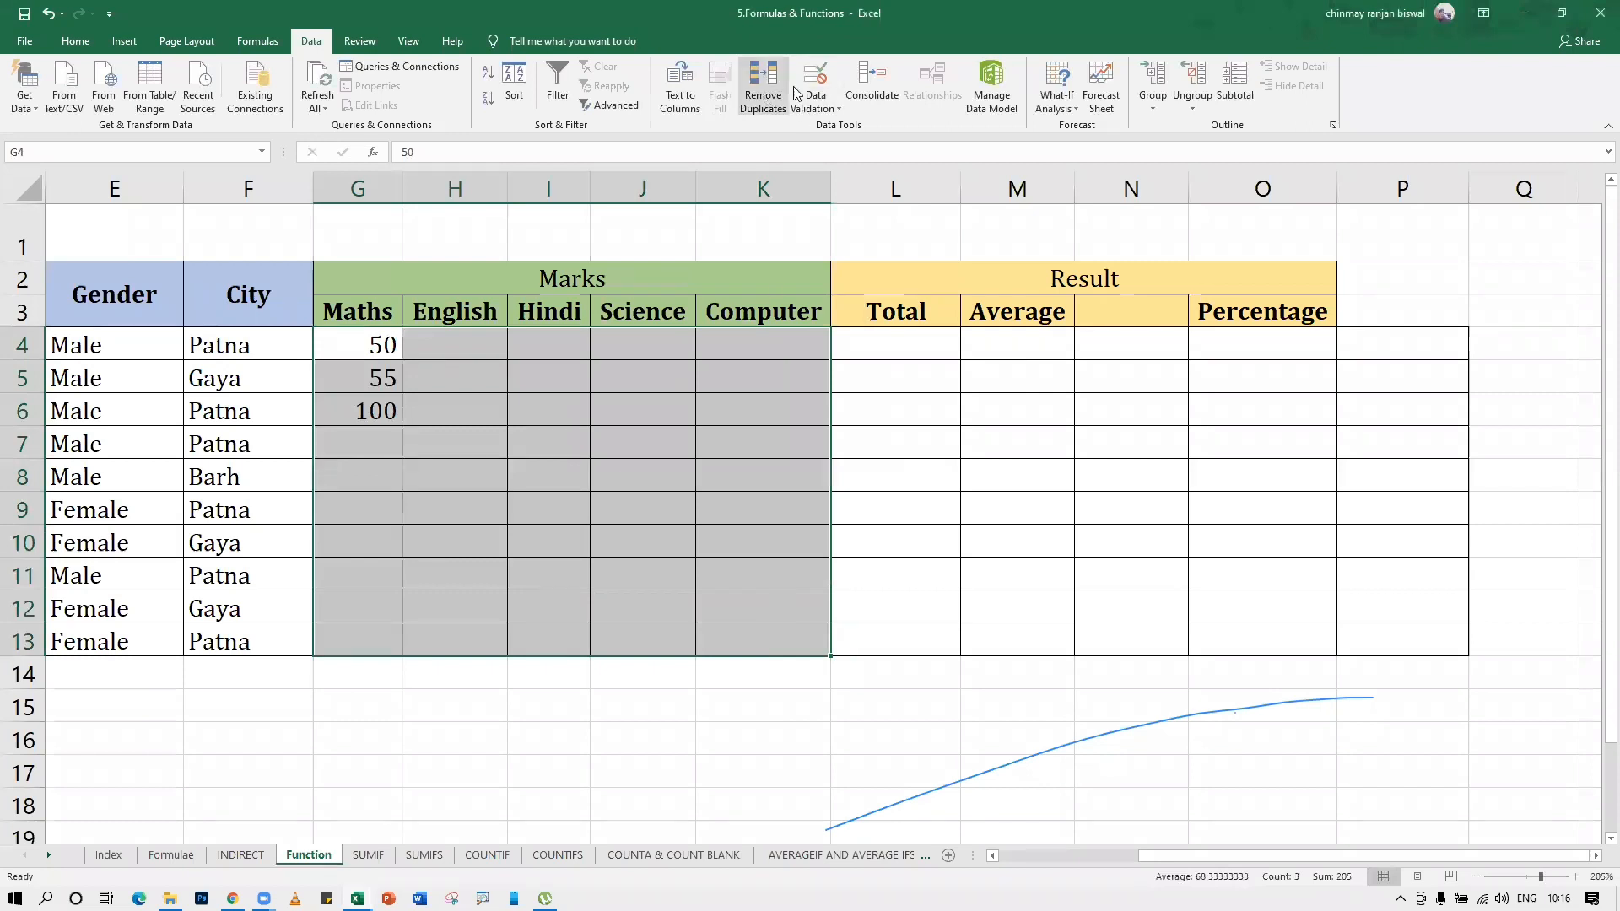
click(815, 84)
click(673, 439)
click(582, 453)
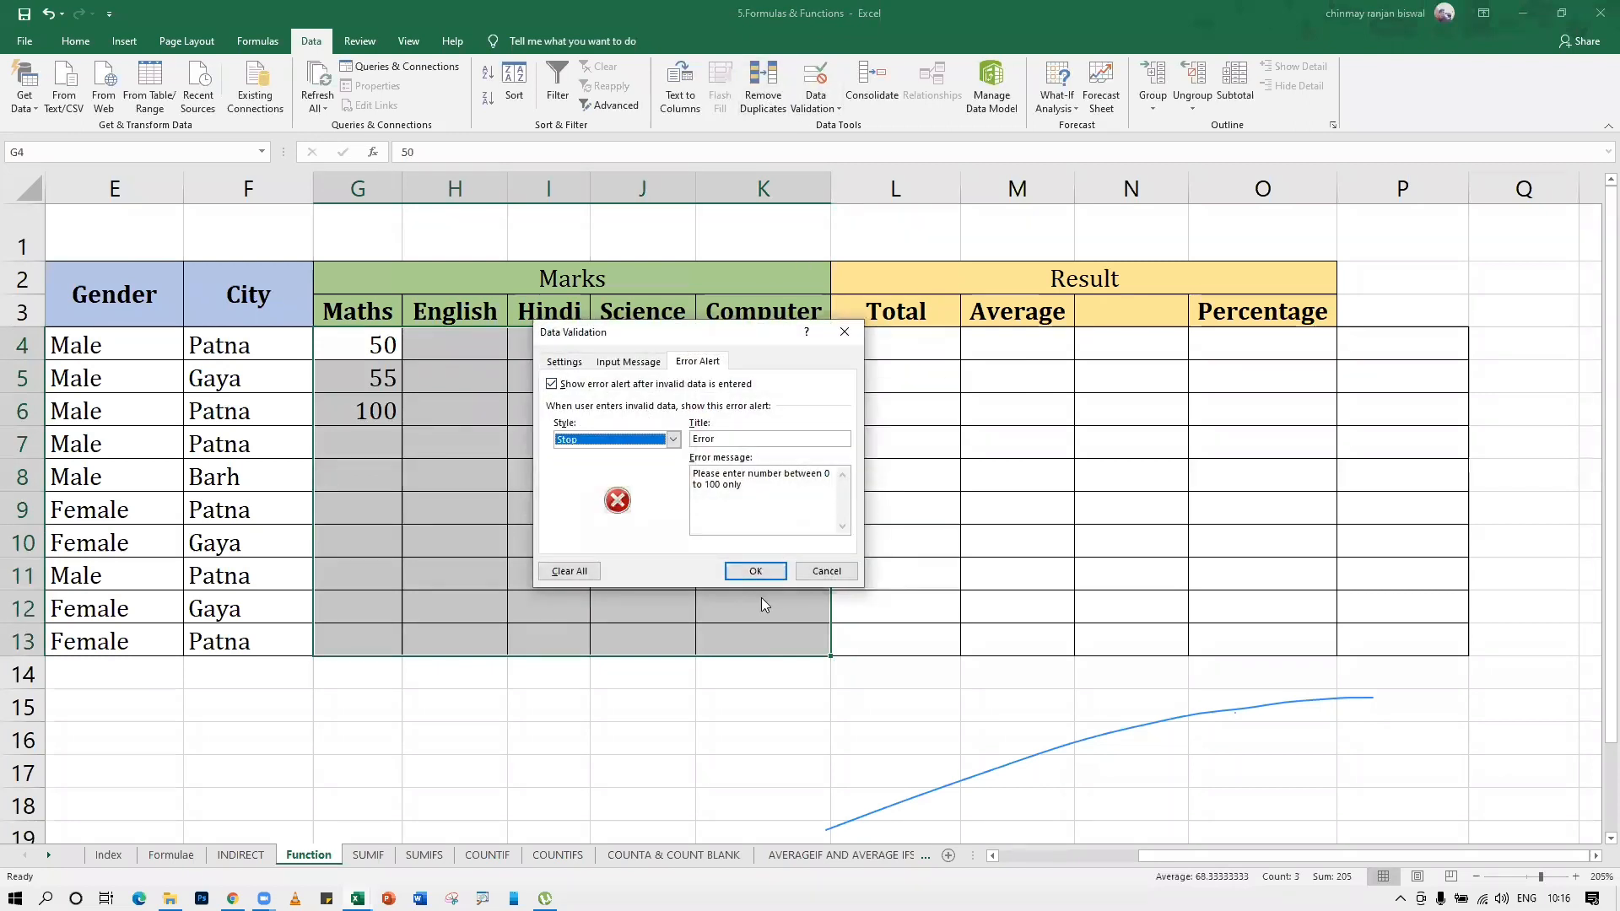
click(749, 570)
Try to enter 500 in cell J6, retry with 600, and cancel the entry
click(609, 426)
text(500)
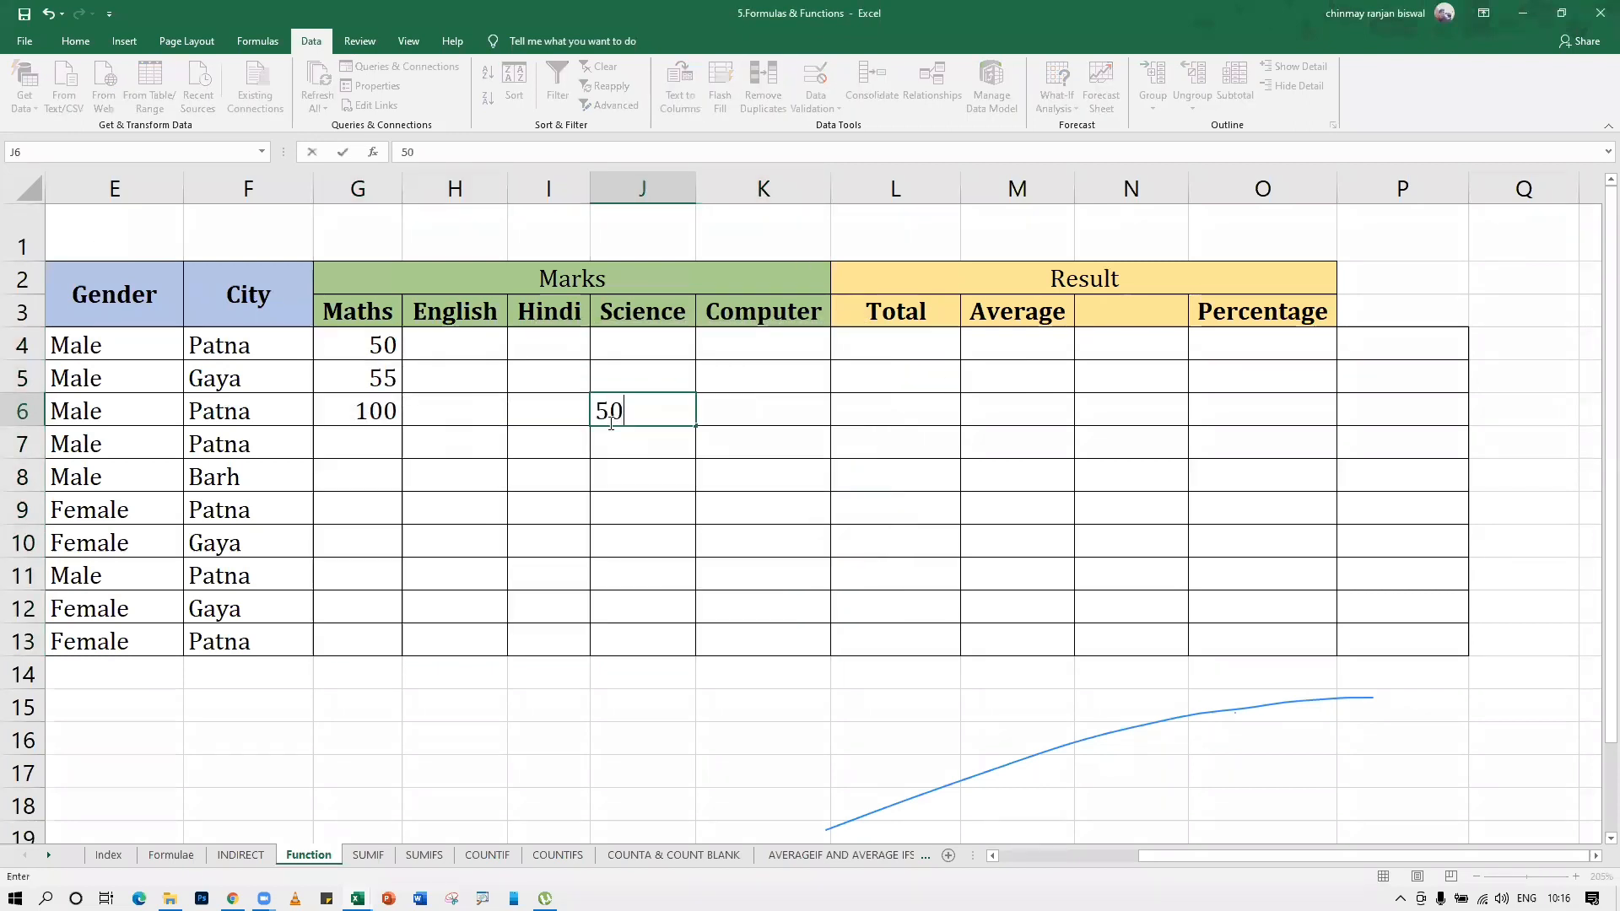
key(Return)
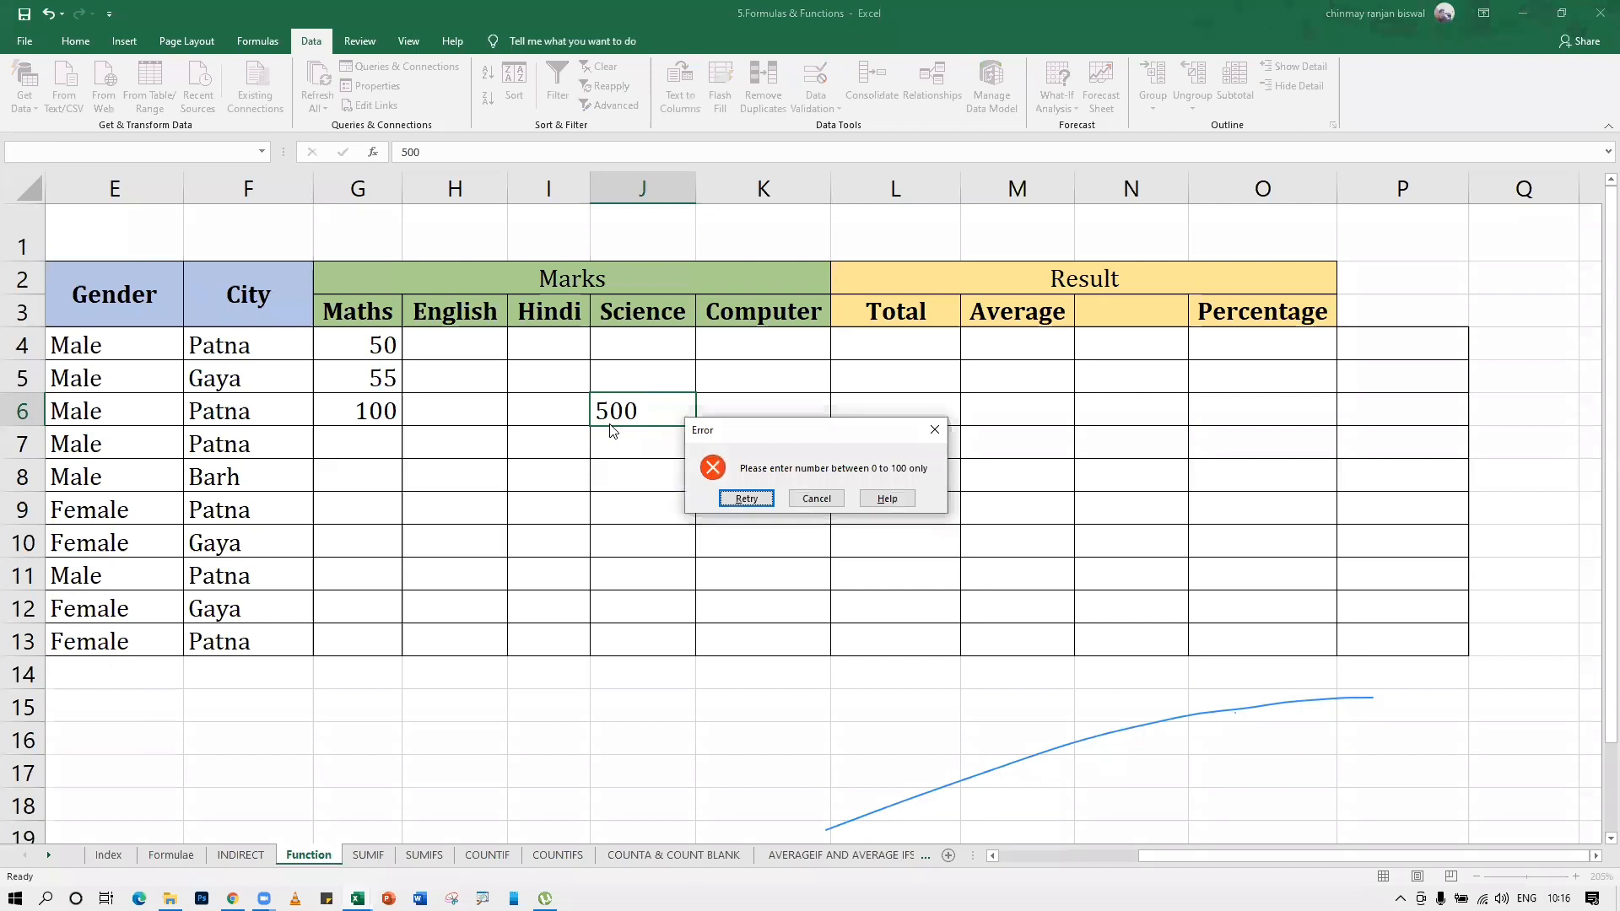
click(746, 499)
text(60)
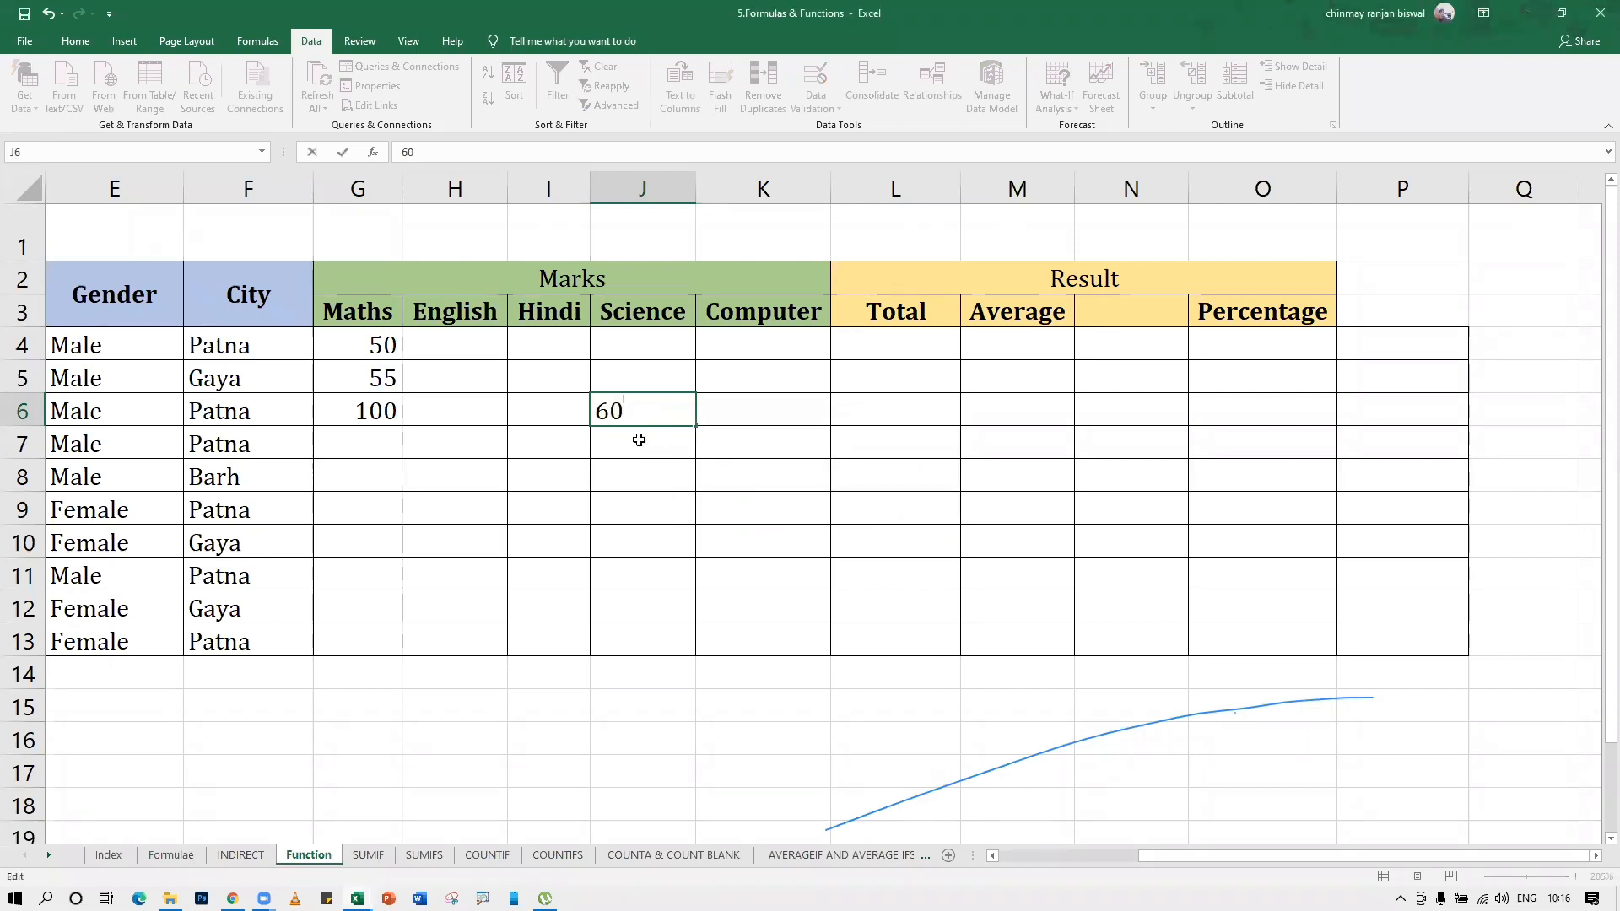
text(0)
key(Return)
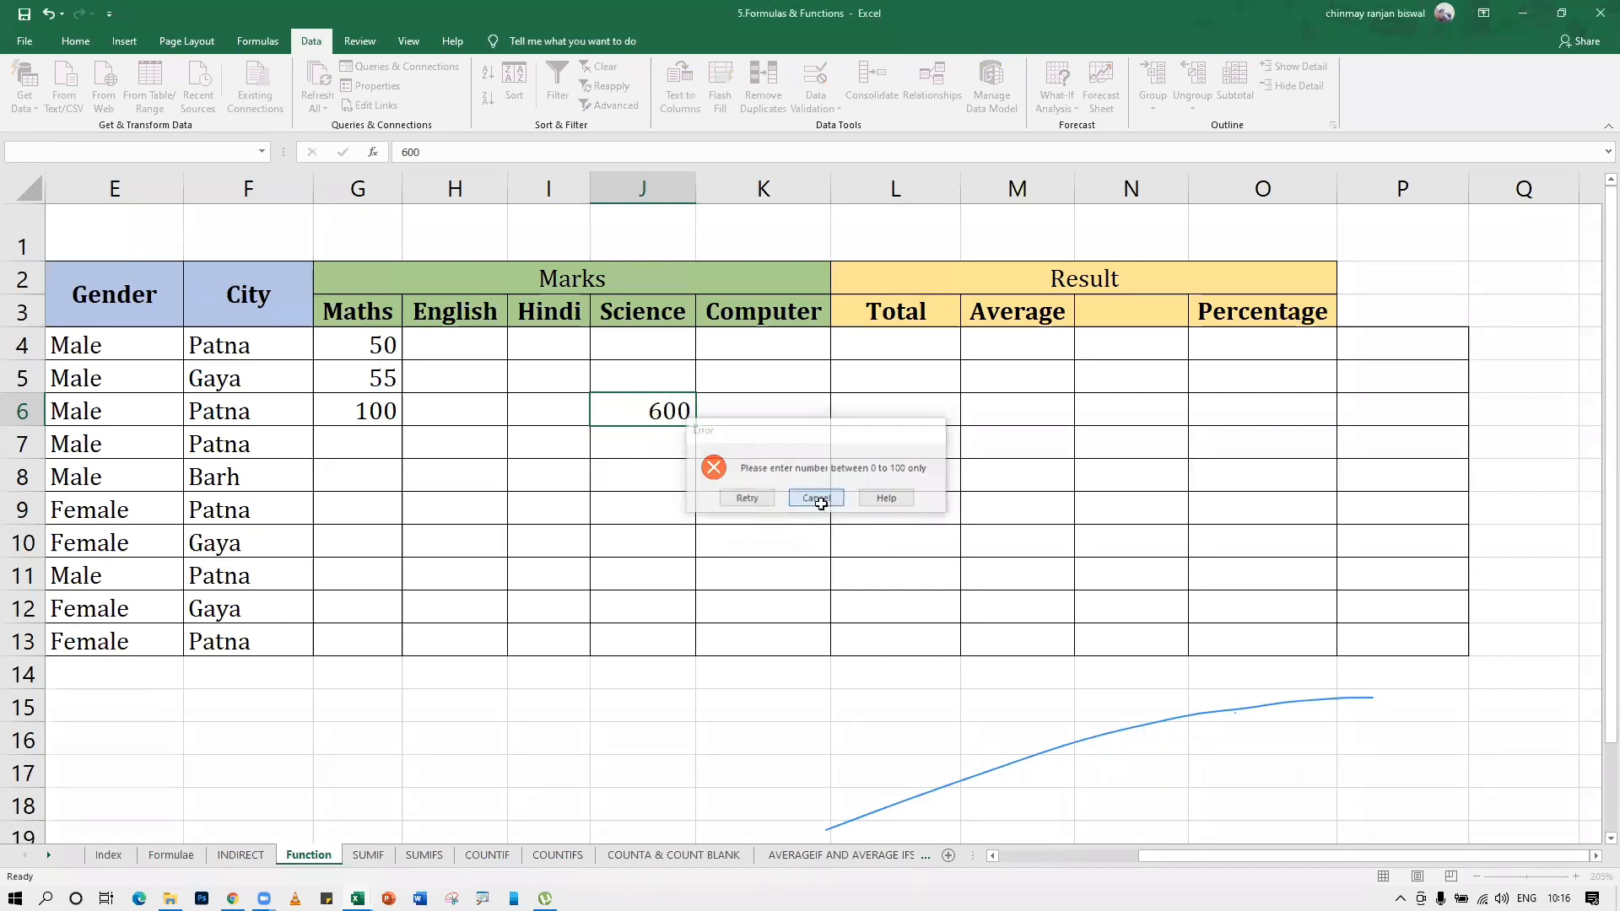
click(818, 500)
Set the validation of the marks range G4:K13 to allow any value and apply it
scroll(779, 457, down, 3)
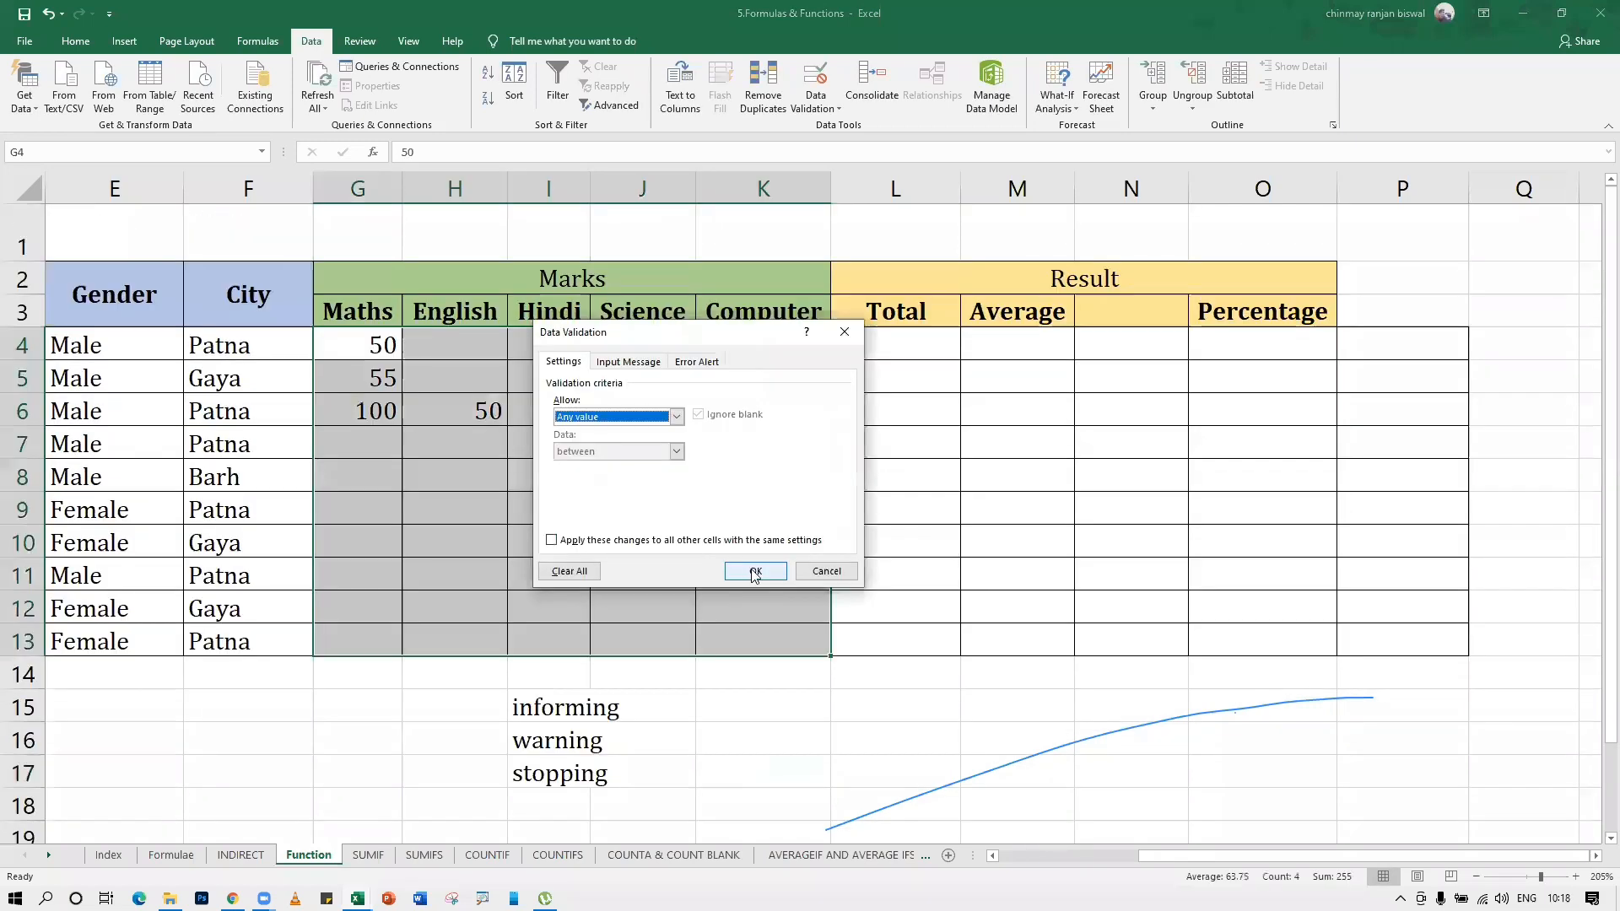
key(Escape)
Enter the Maths marks 600, 800, 600 and 500 in cells G8 to G11
click(359, 477)
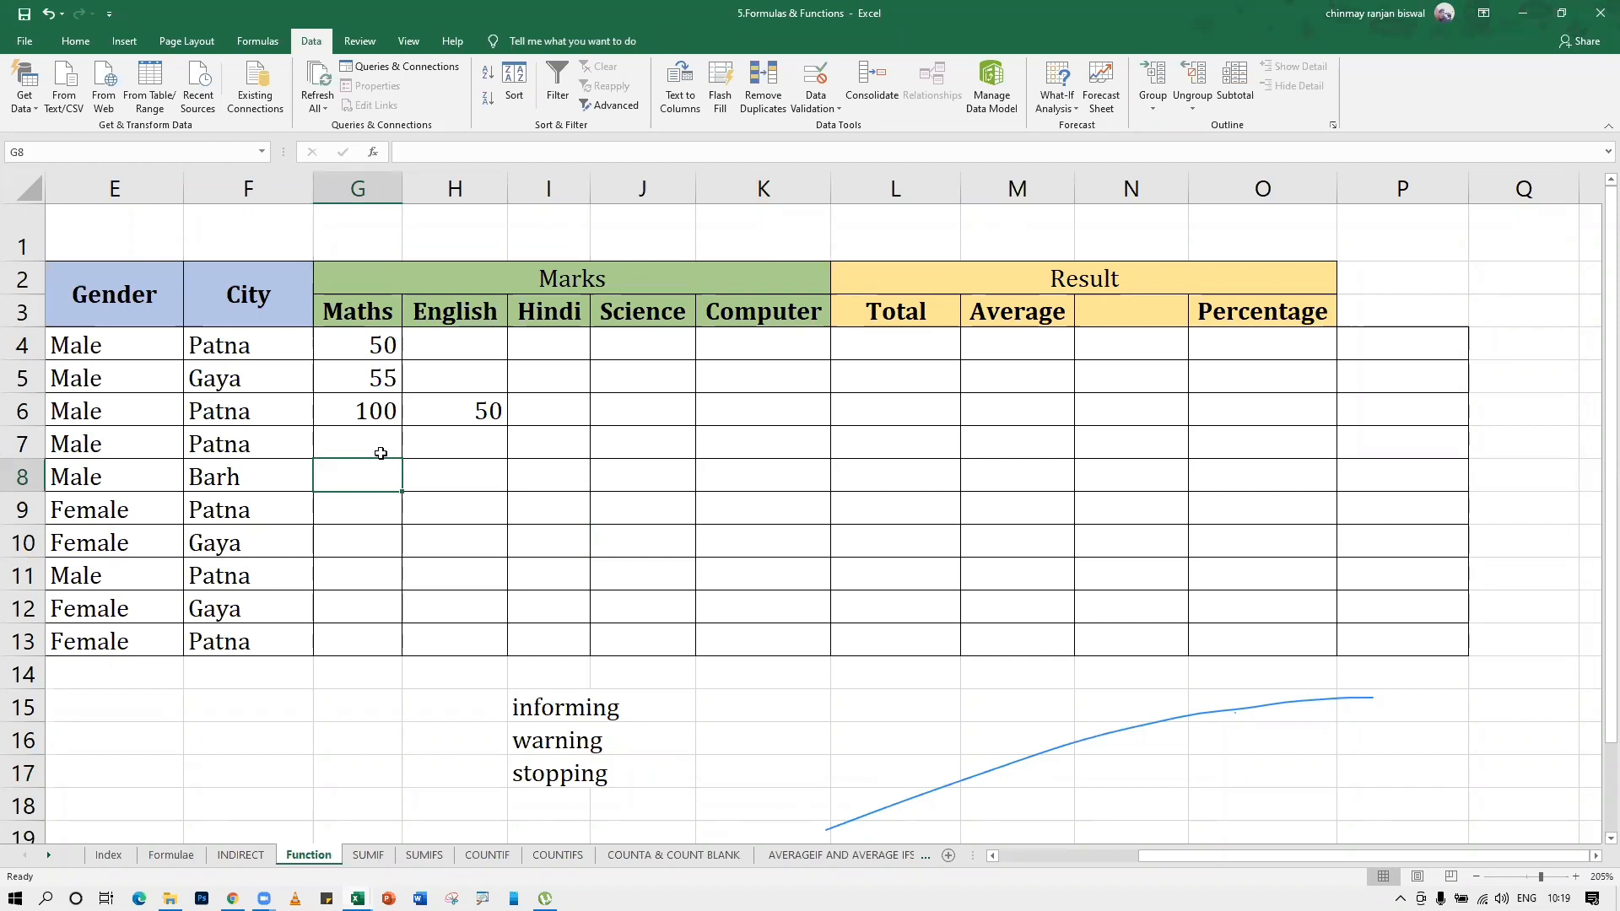
text(600)
key(Return)
text(800)
key(Return)
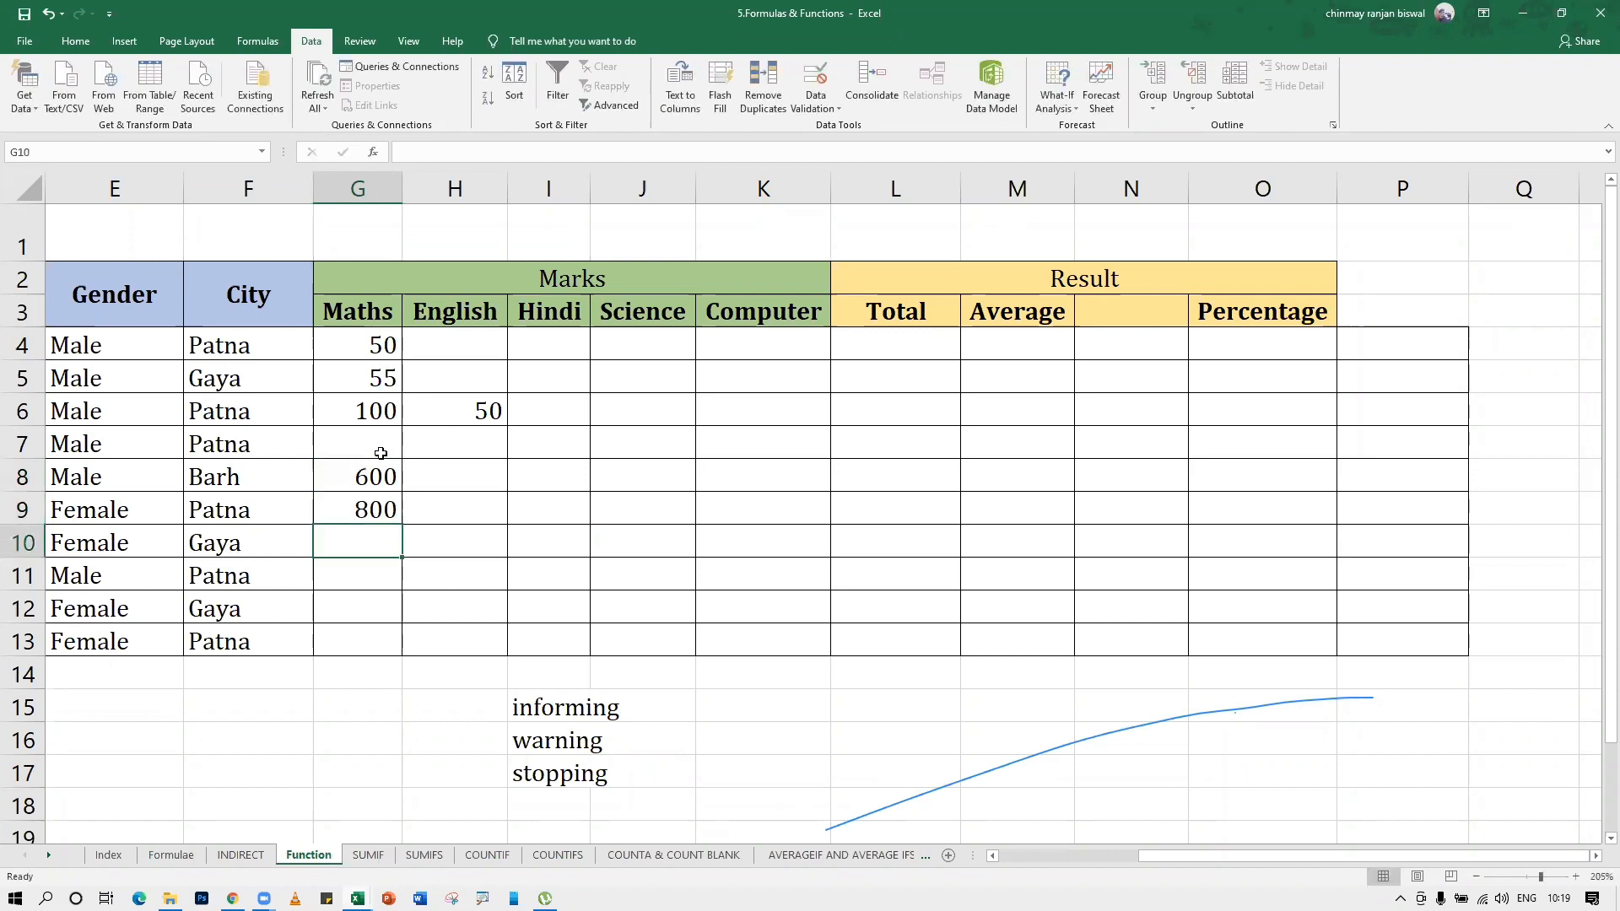
text(600)
key(Return)
text(500)
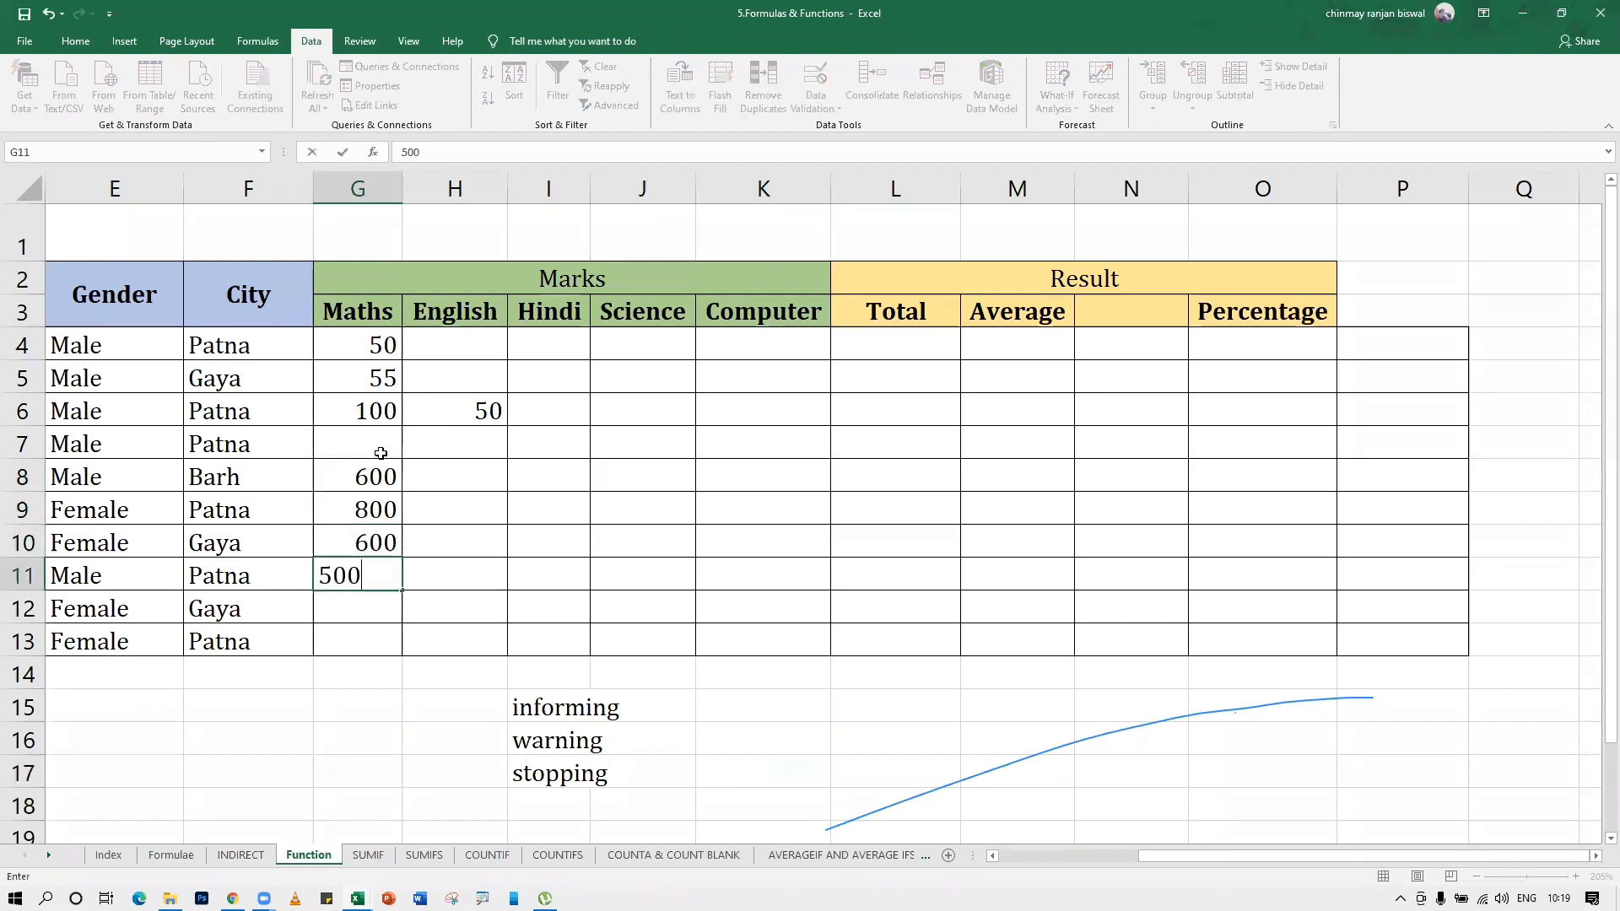
key(Return)
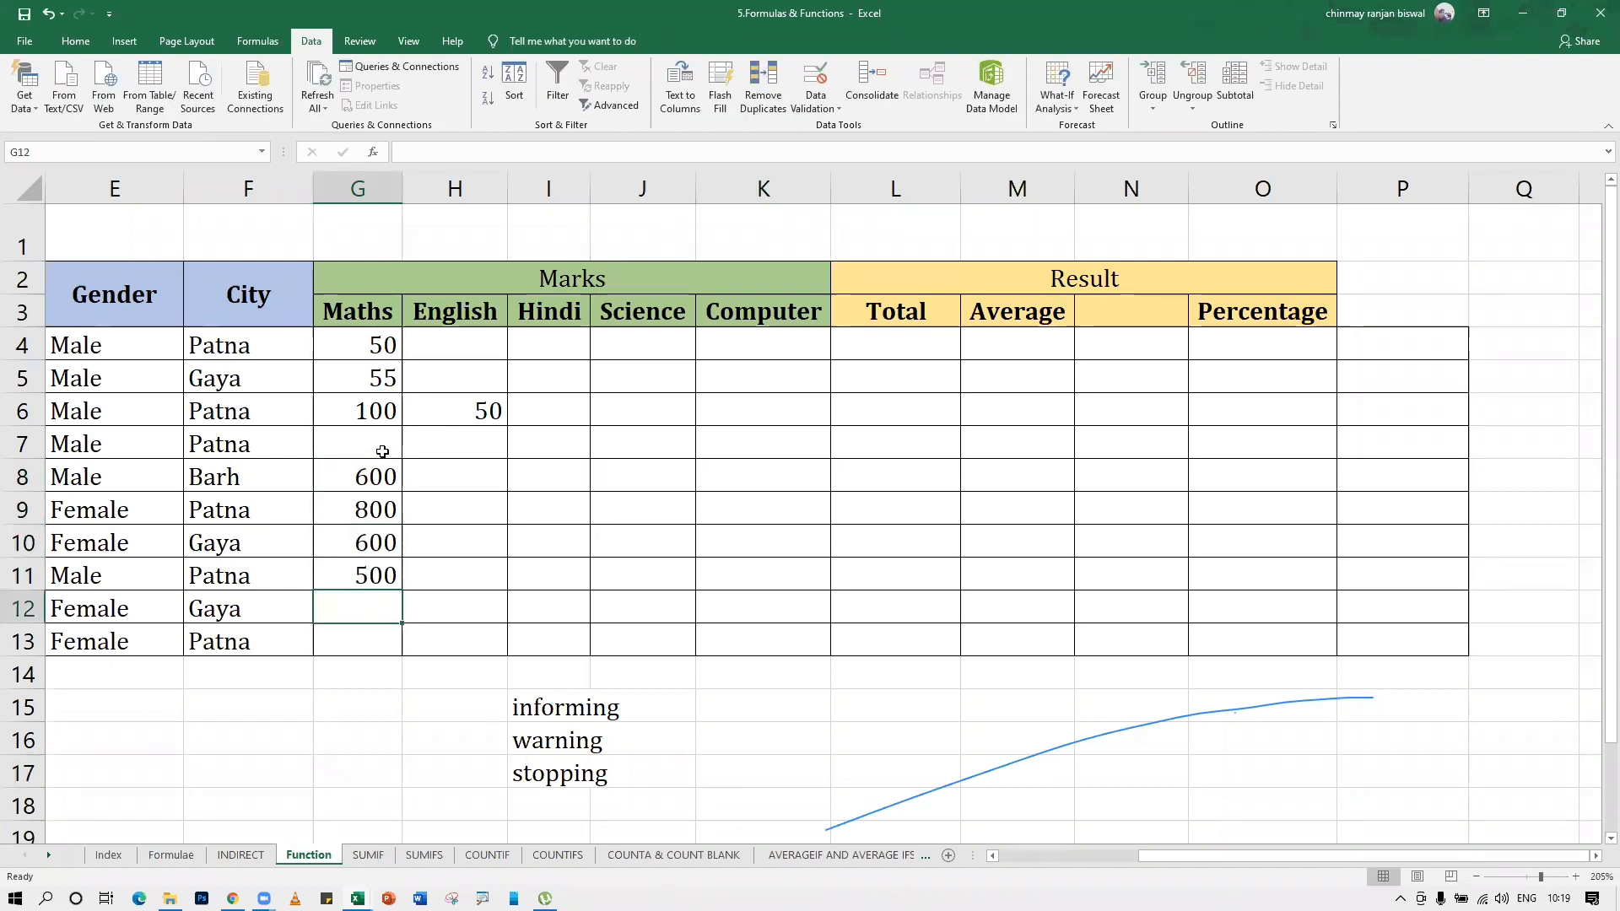
Validate the marks range G4:K13 for whole numbers between 0 and 100
click(495, 413)
drag(388, 346, 767, 644)
click(815, 80)
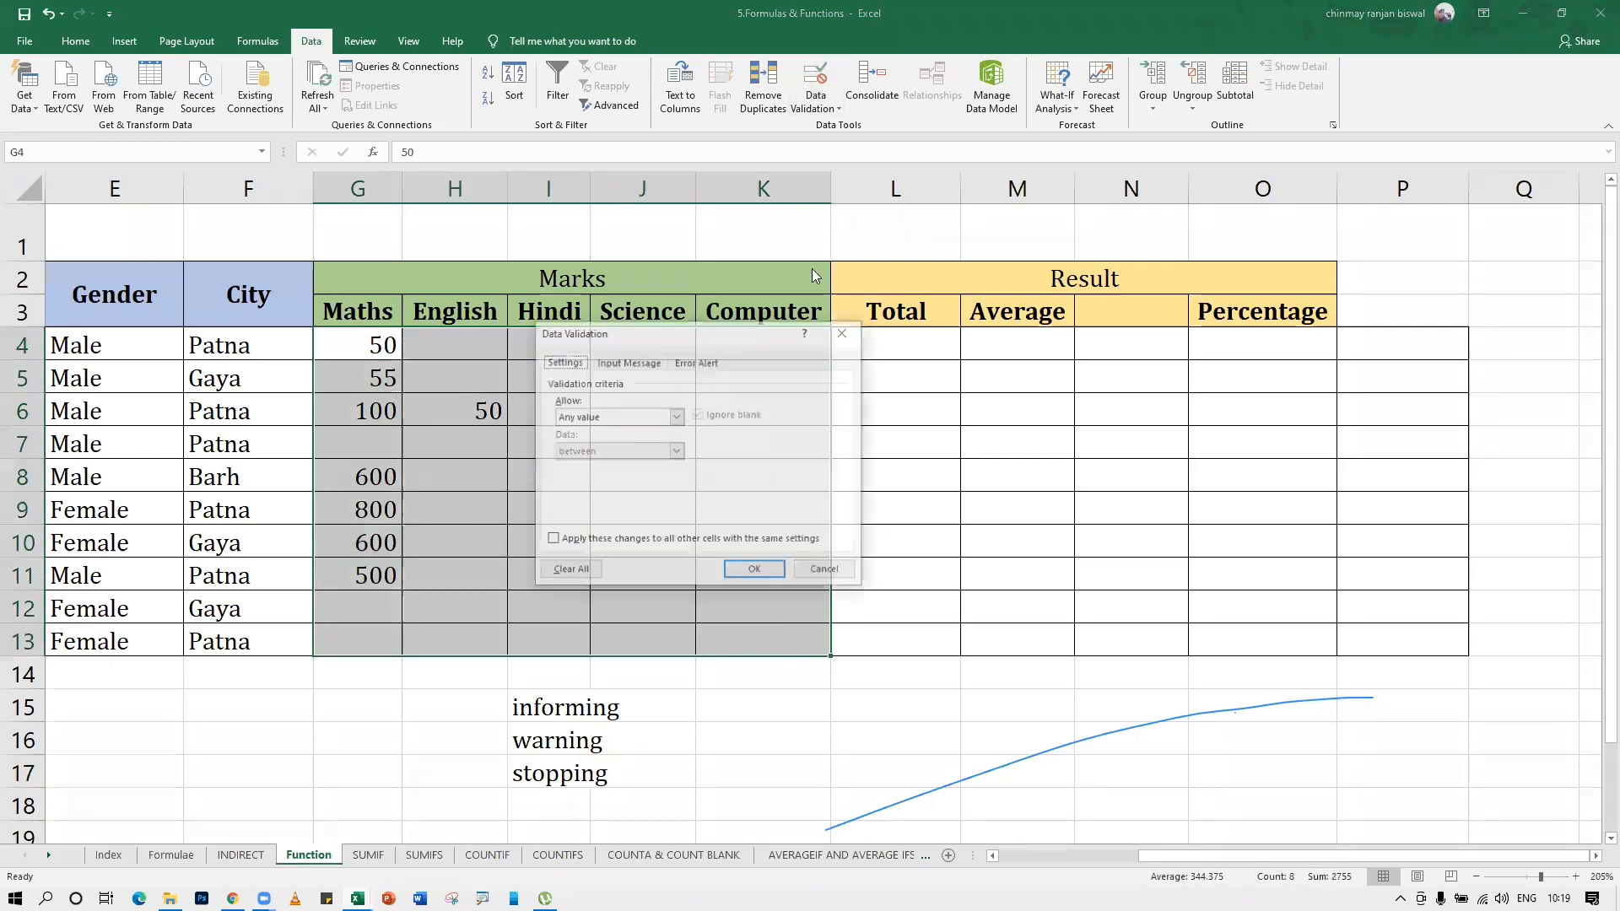
click(620, 417)
click(590, 433)
click(649, 485)
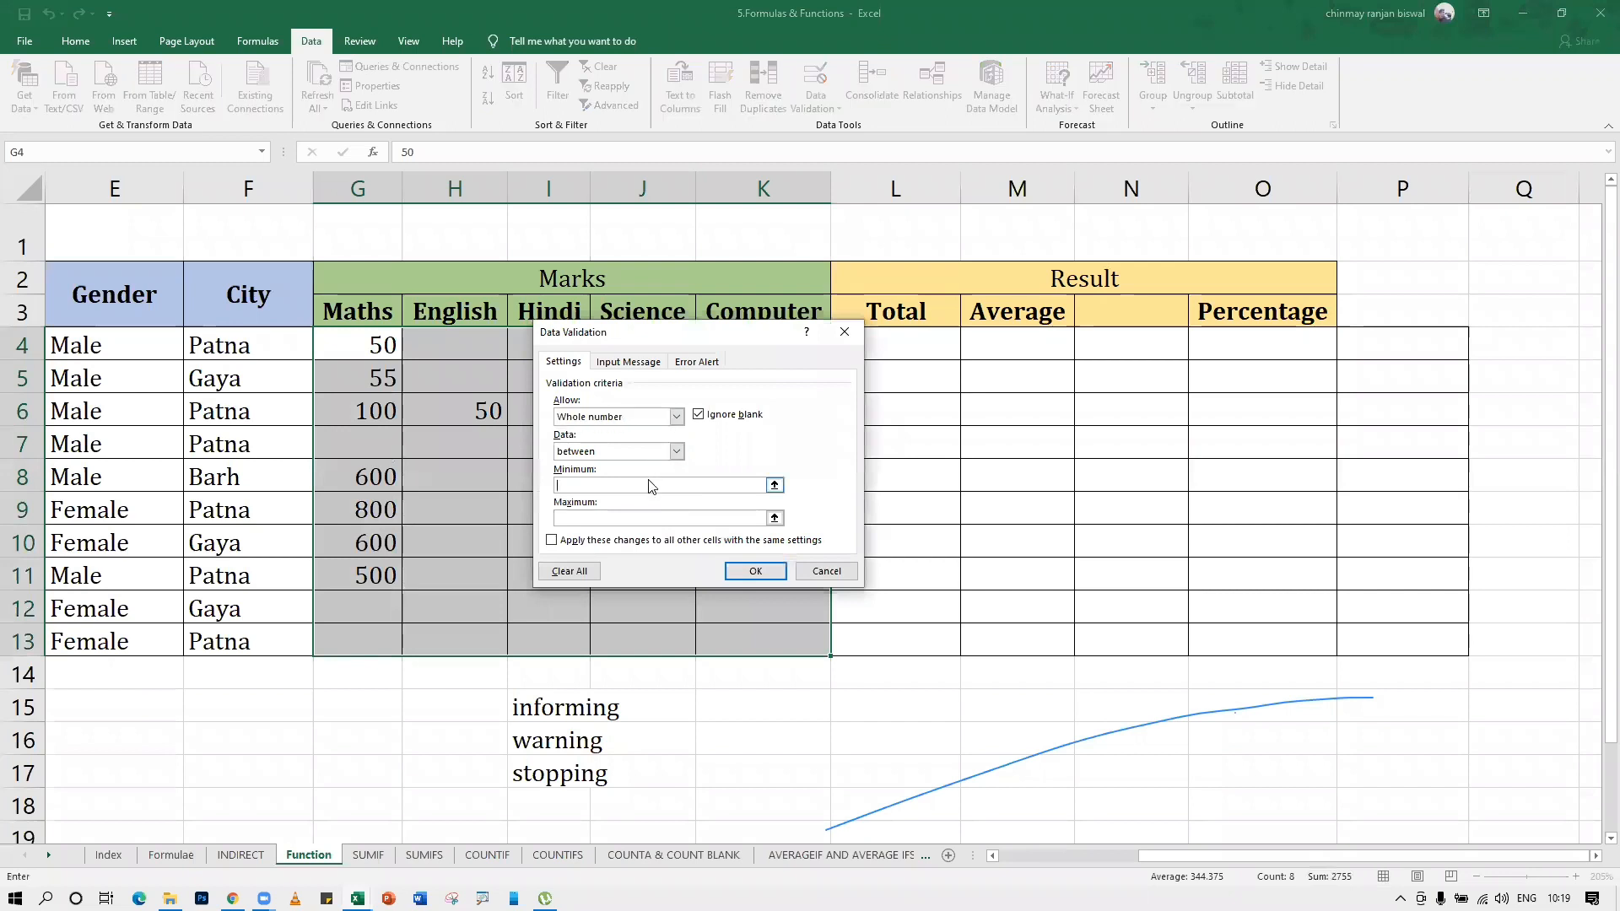
text(0)
click(641, 518)
text(100)
click(756, 571)
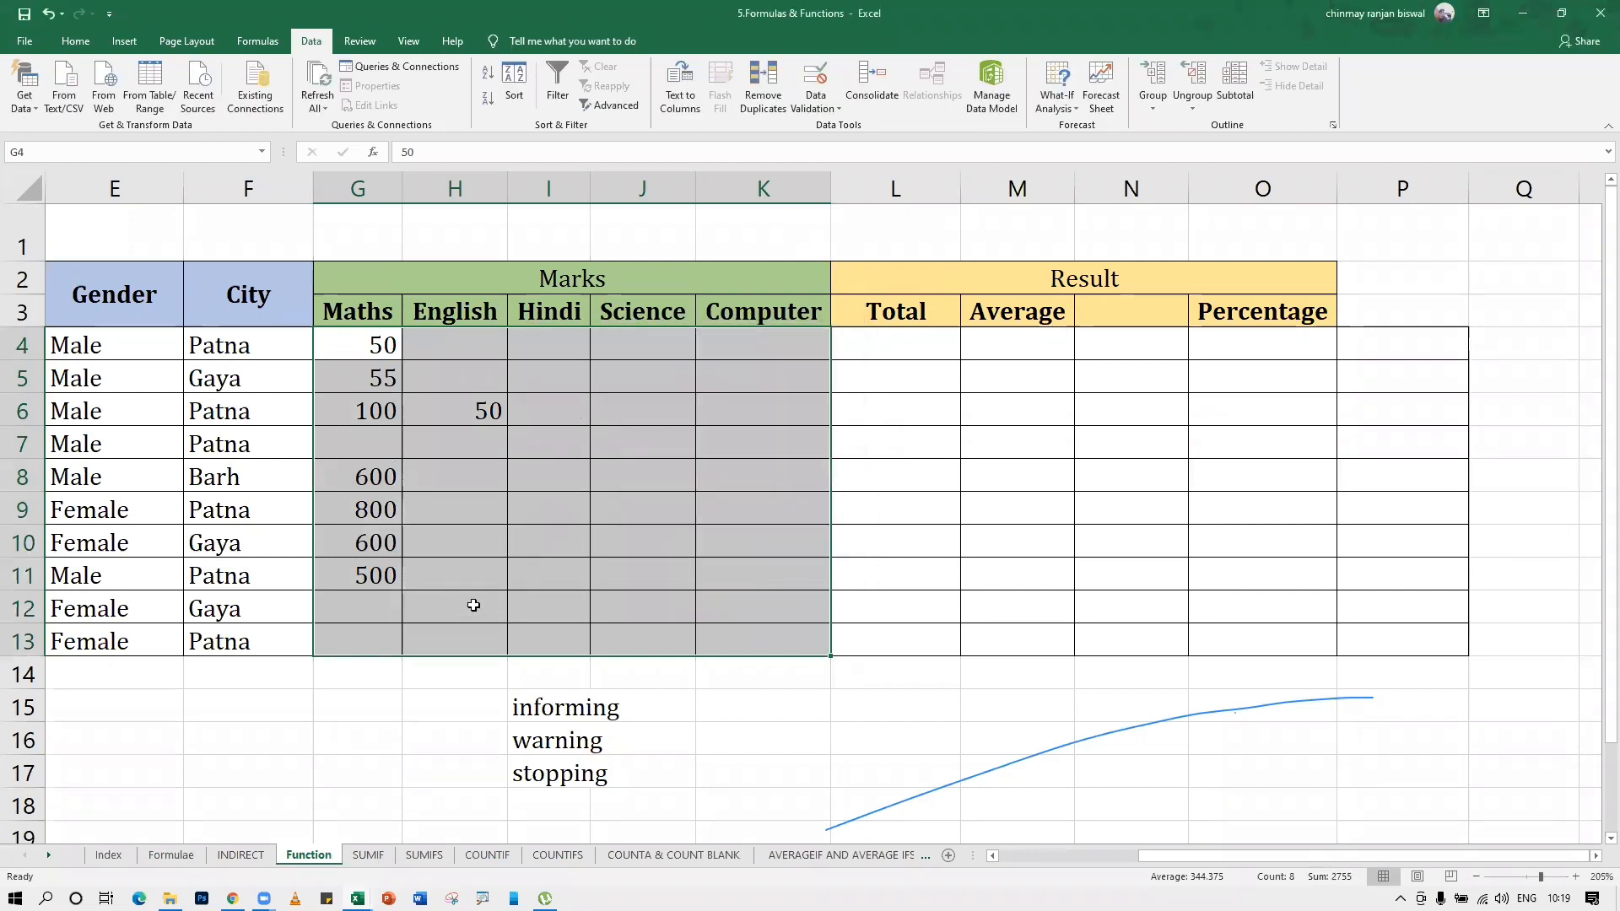
Try to enter 600 in cell I9 and cancel the entry
click(469, 604)
click(537, 513)
text(600)
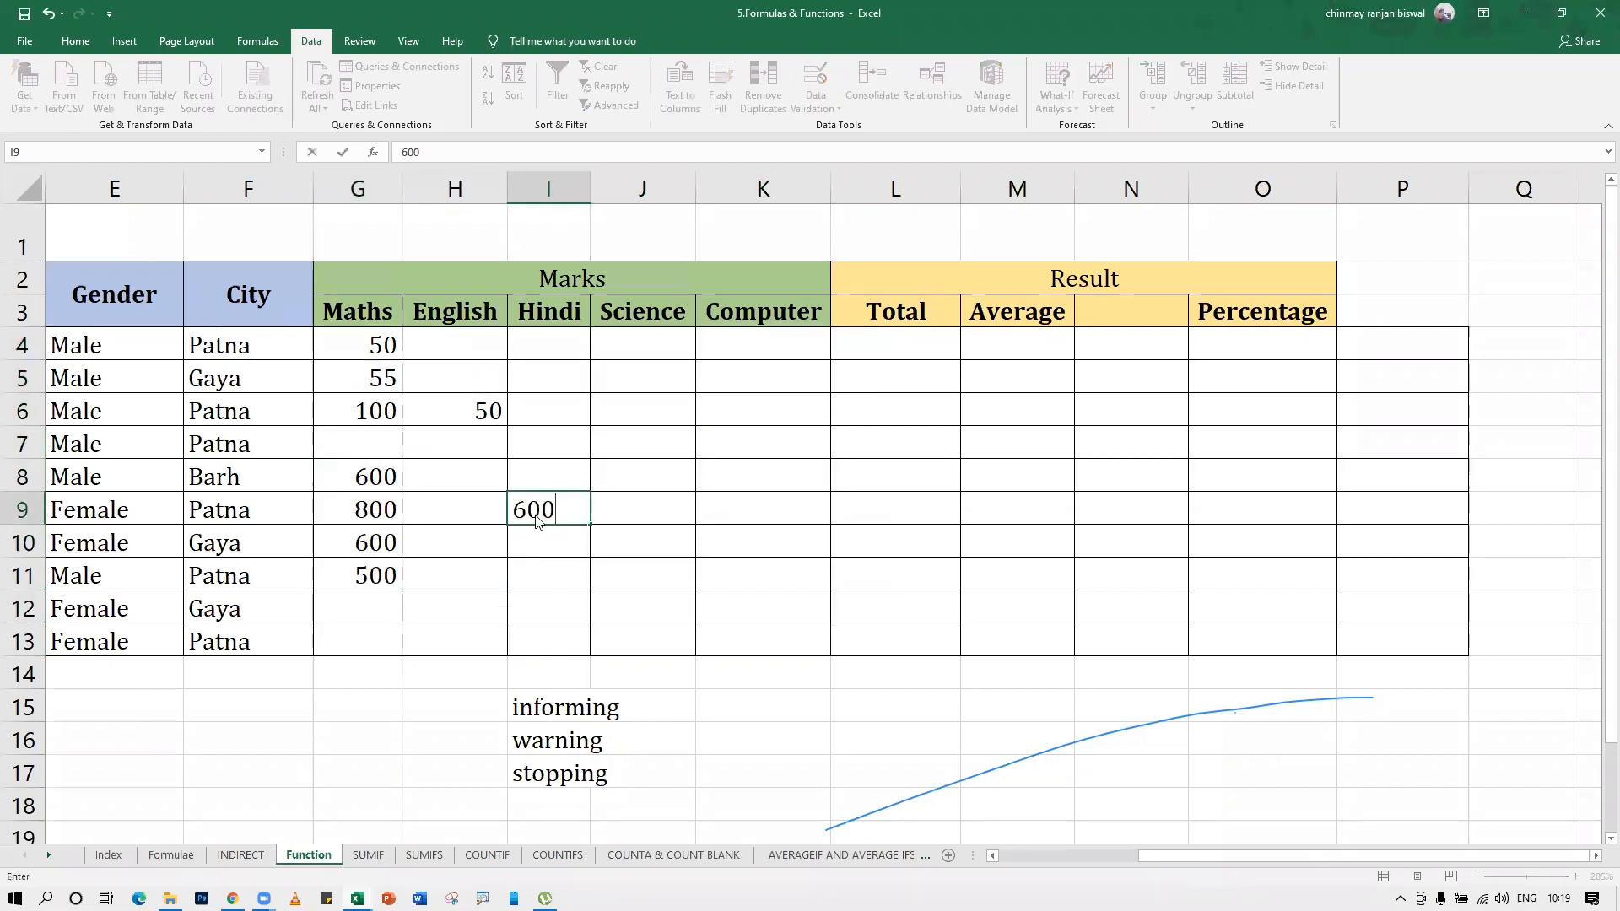
key(Return)
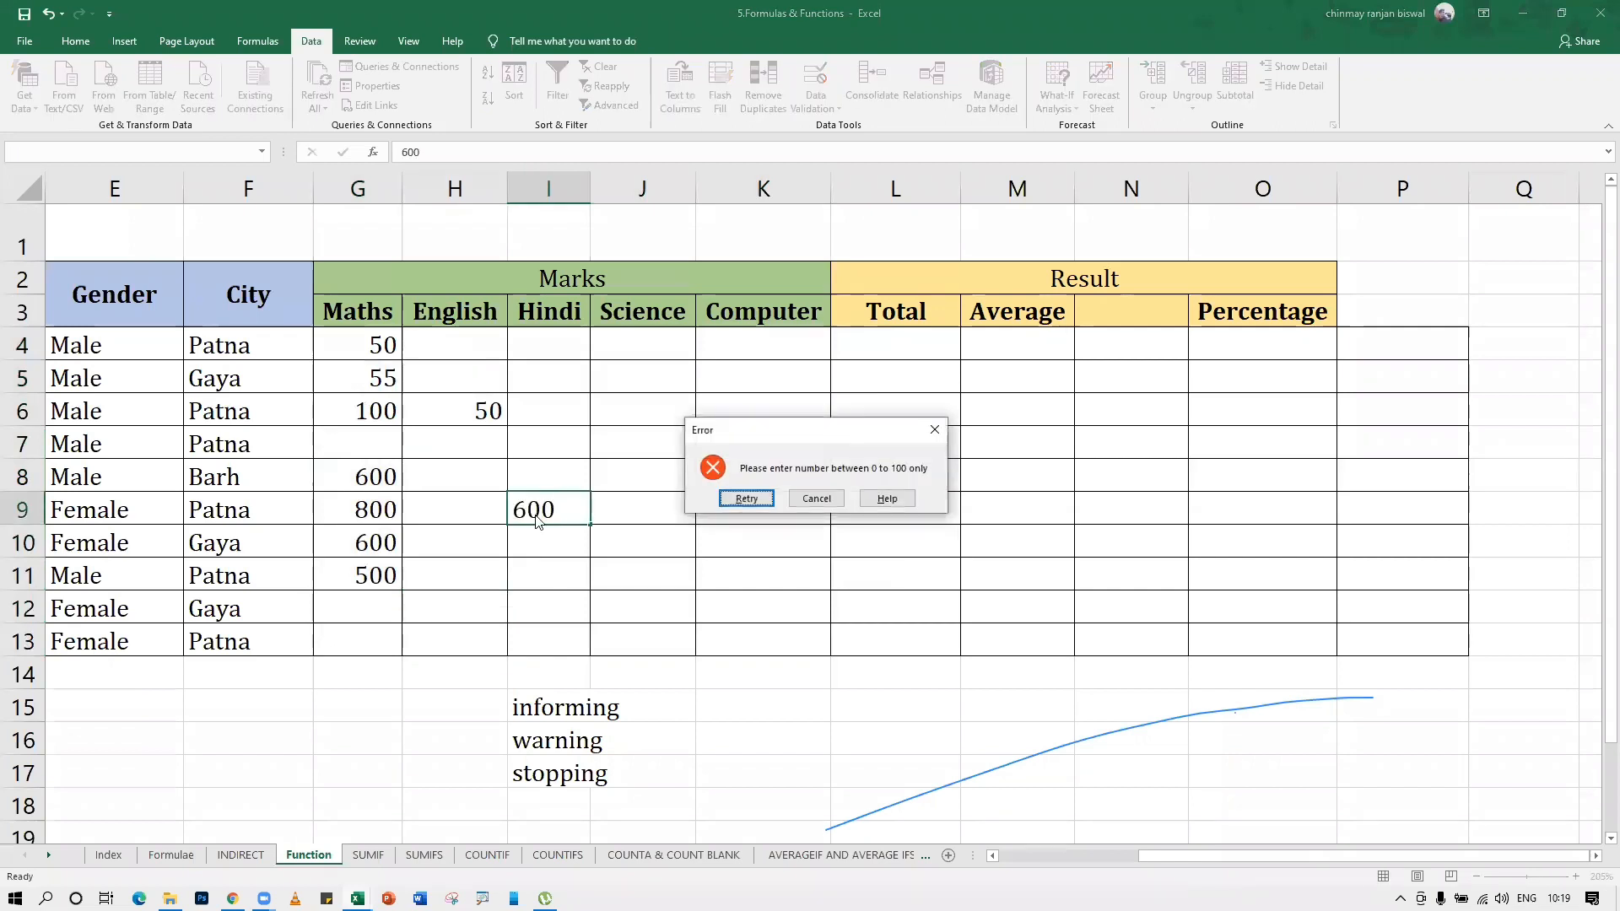
click(815, 499)
Circle the invalid data in the marks range G4:K13 and deselect the range
drag(380, 476, 372, 582)
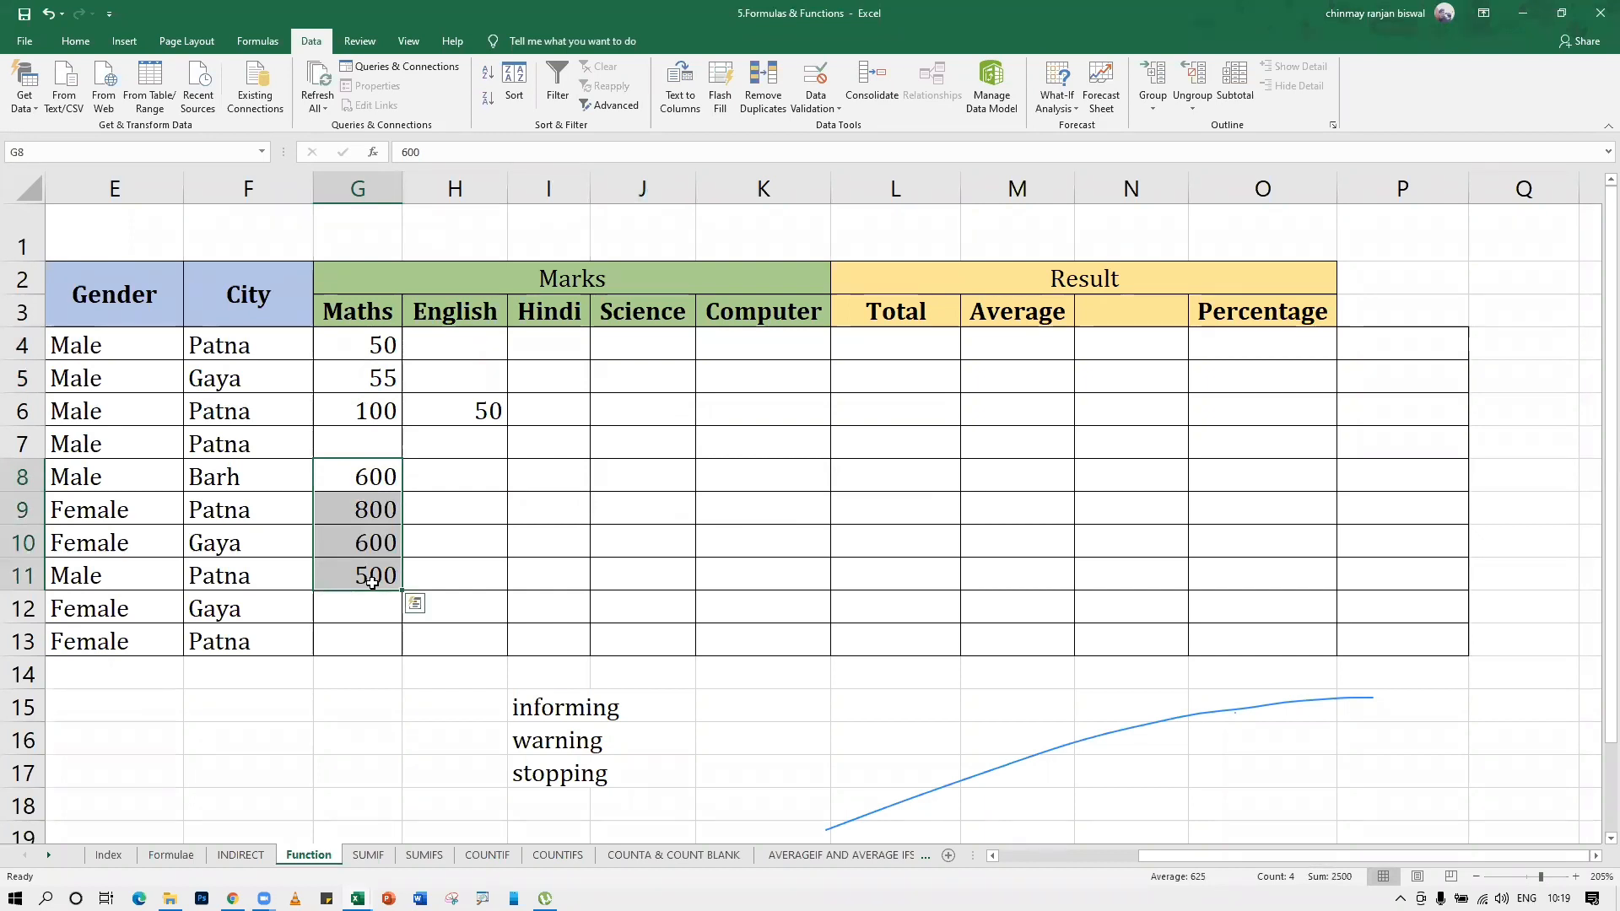
drag(393, 346, 746, 635)
click(815, 105)
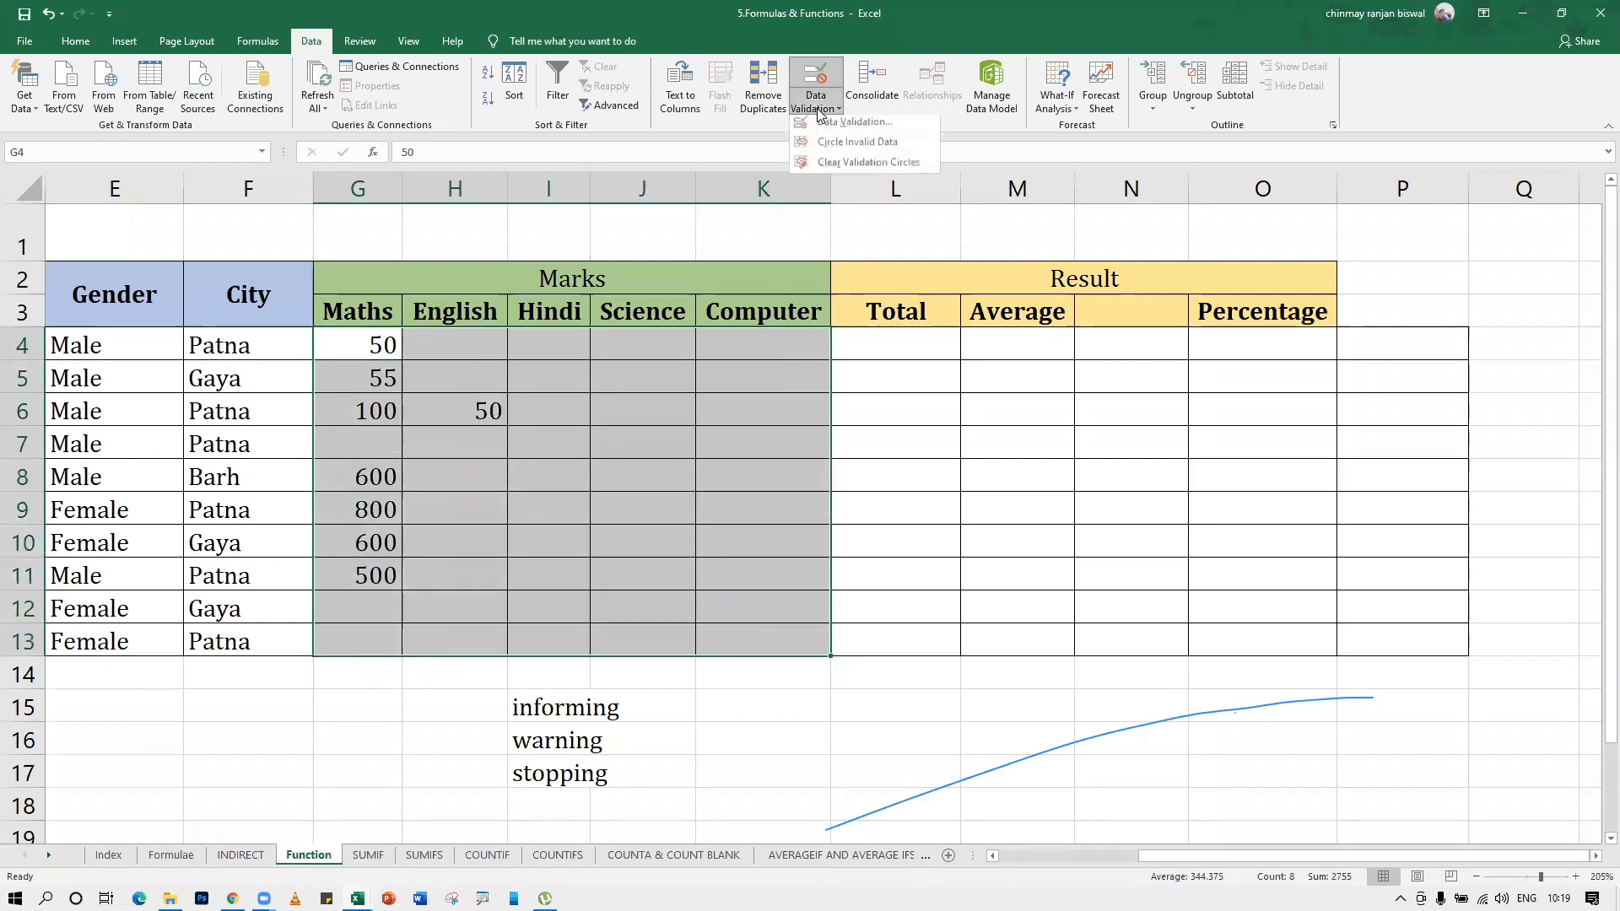
click(864, 152)
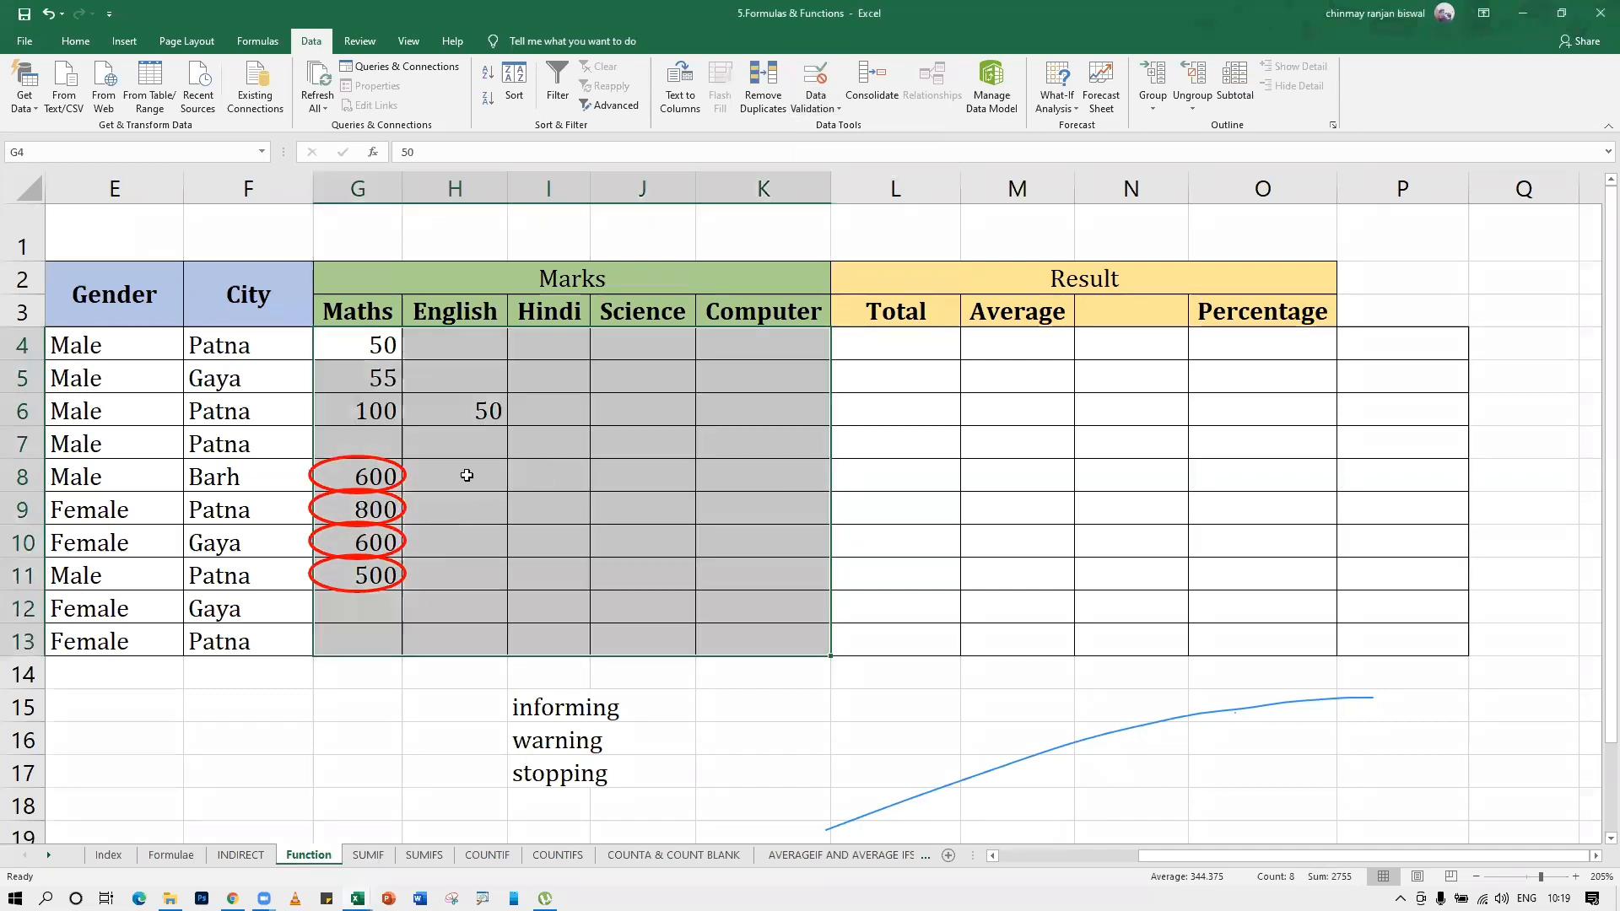
click(442, 510)
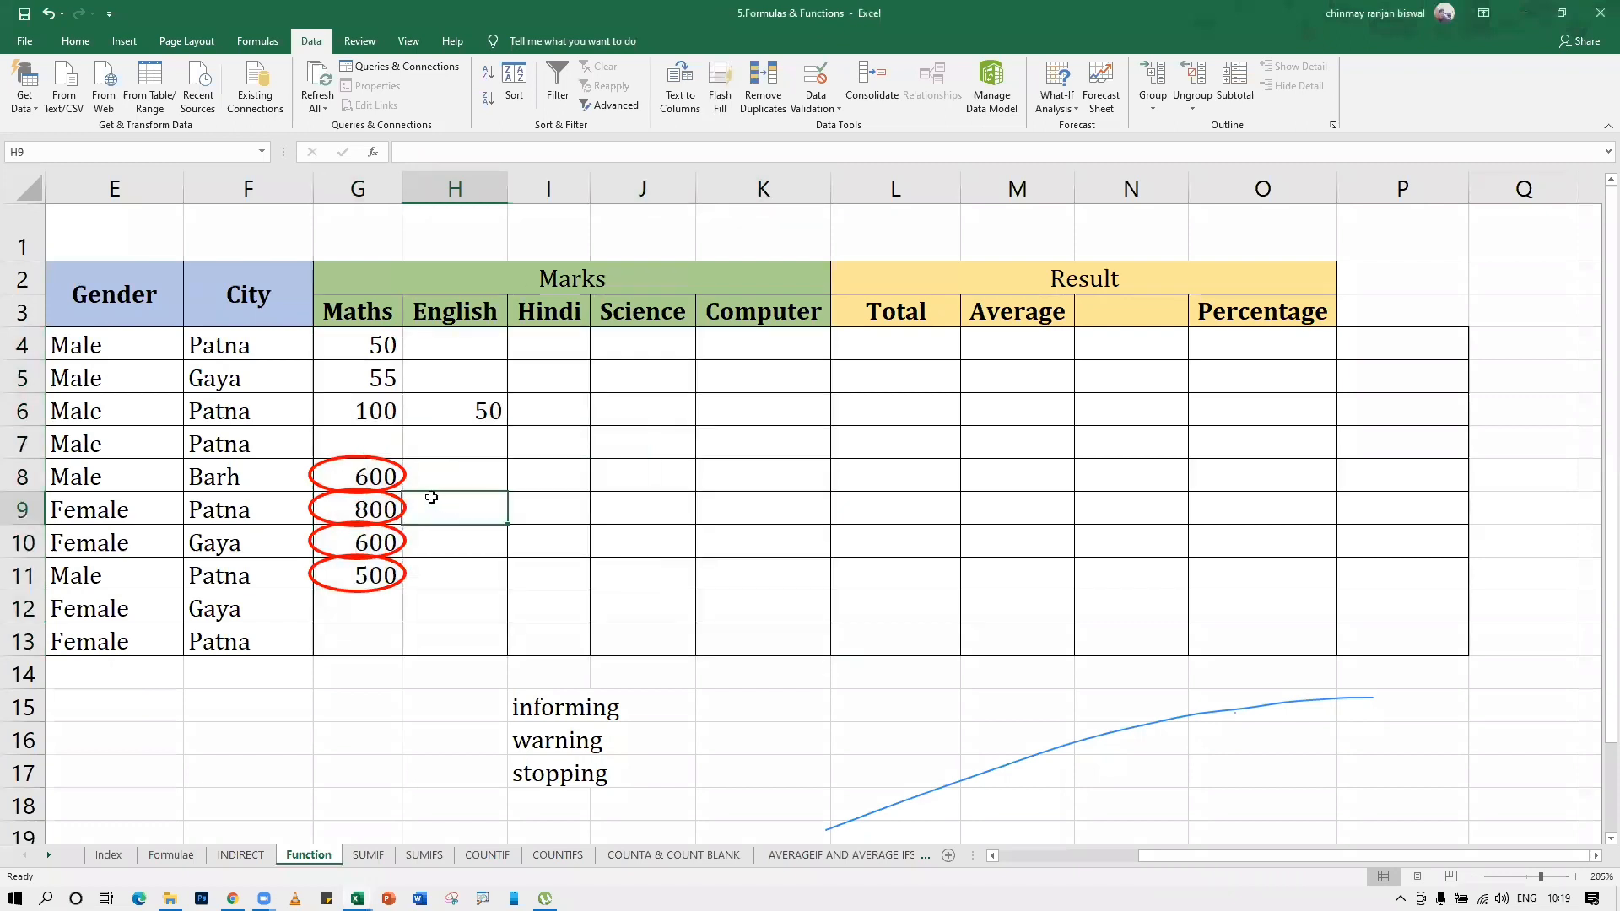
Replace the circled Maths mark in cell G8 with 60
click(376, 482)
text(60)
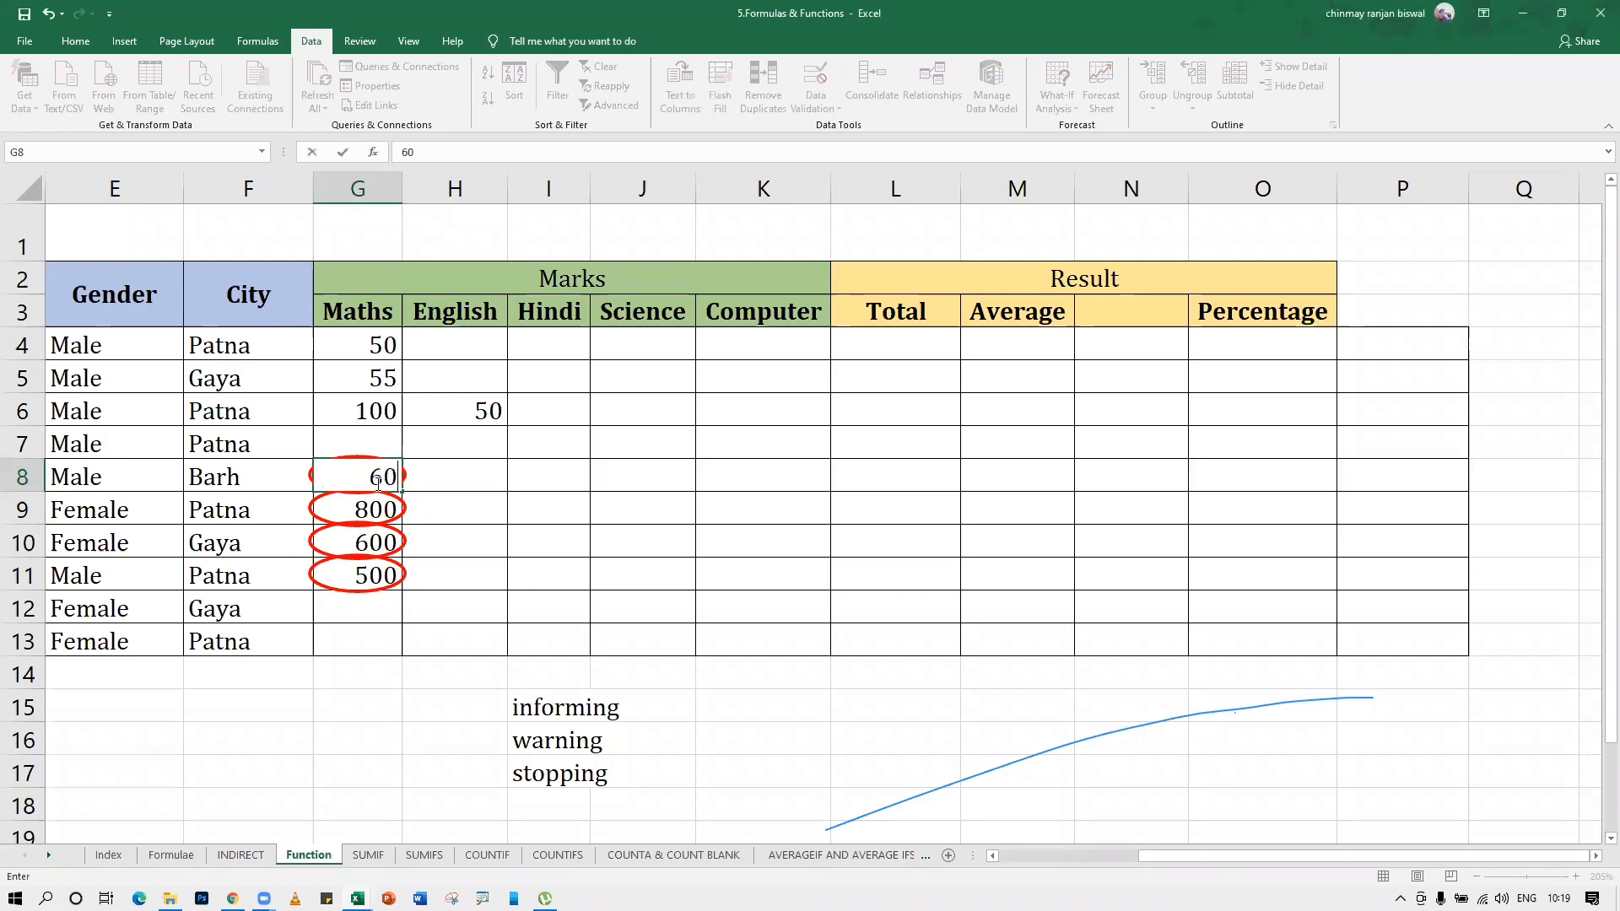